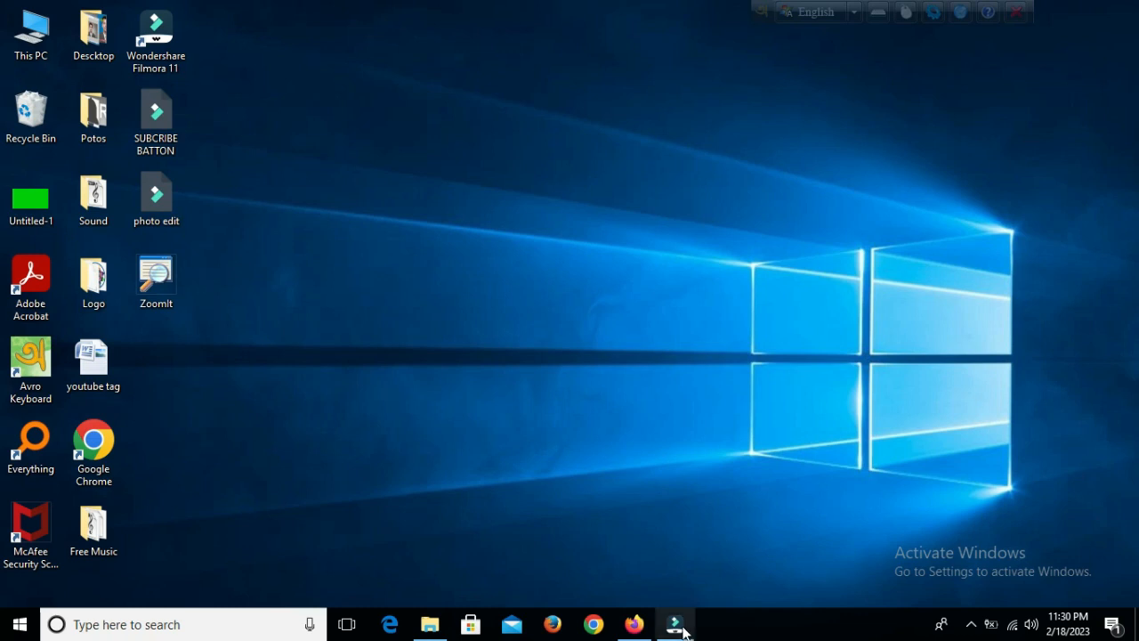
# View the green background image Untitled-1 on the desktop at full size and close it
pyautogui.click(675, 624)
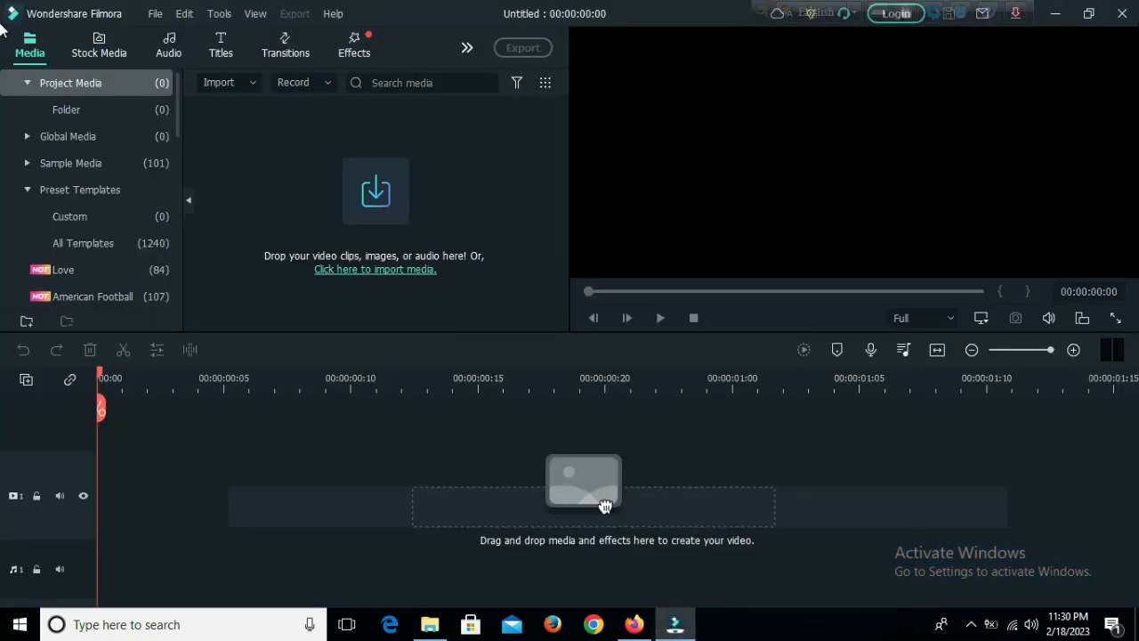
pyautogui.click(1055, 14)
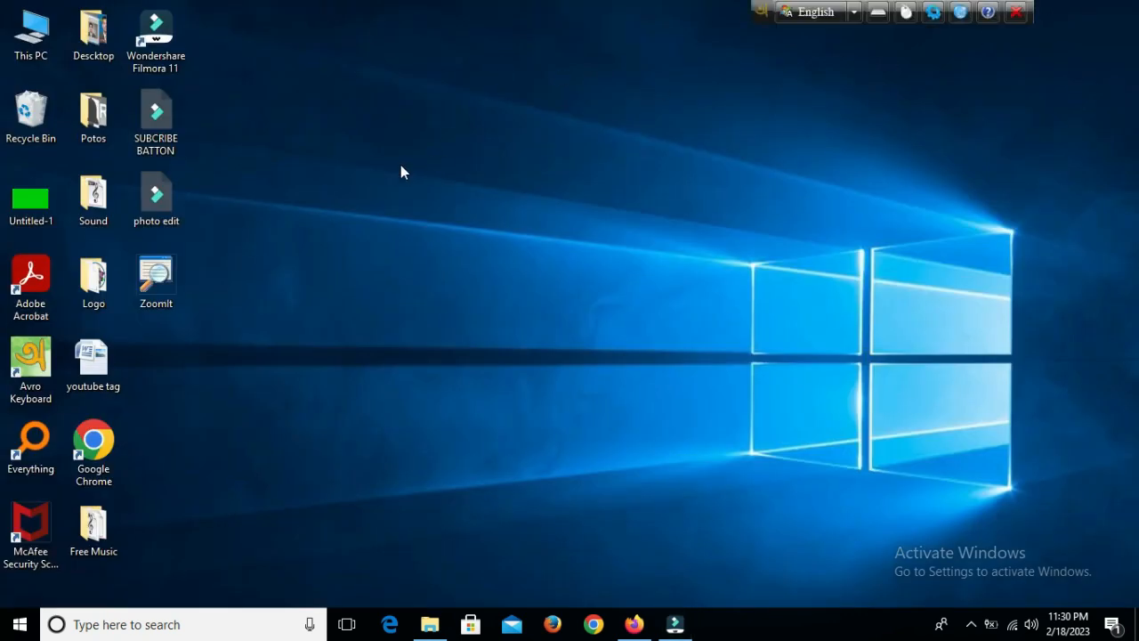
pyautogui.doubleClick(37, 206)
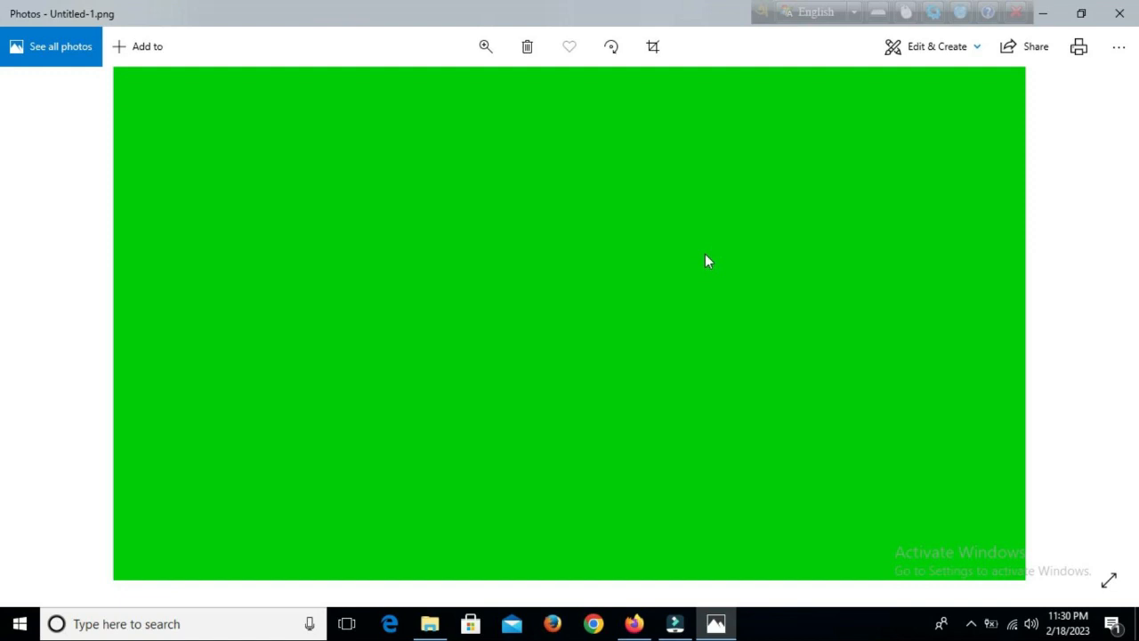
pyautogui.press('Escape')
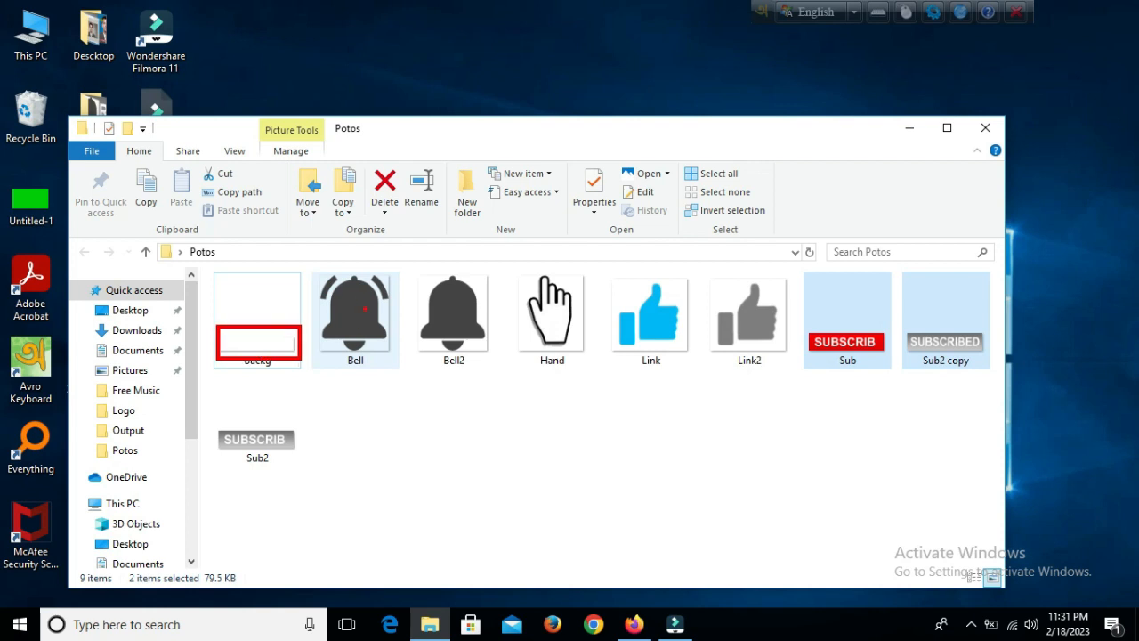
# Review the Bell, Bell2, Hand, Link, Link2, Sub and Sub2 copy images in the Potos folder, marking each with a box
pyautogui.moveTo(309, 273); pyautogui.dragTo(385, 331)
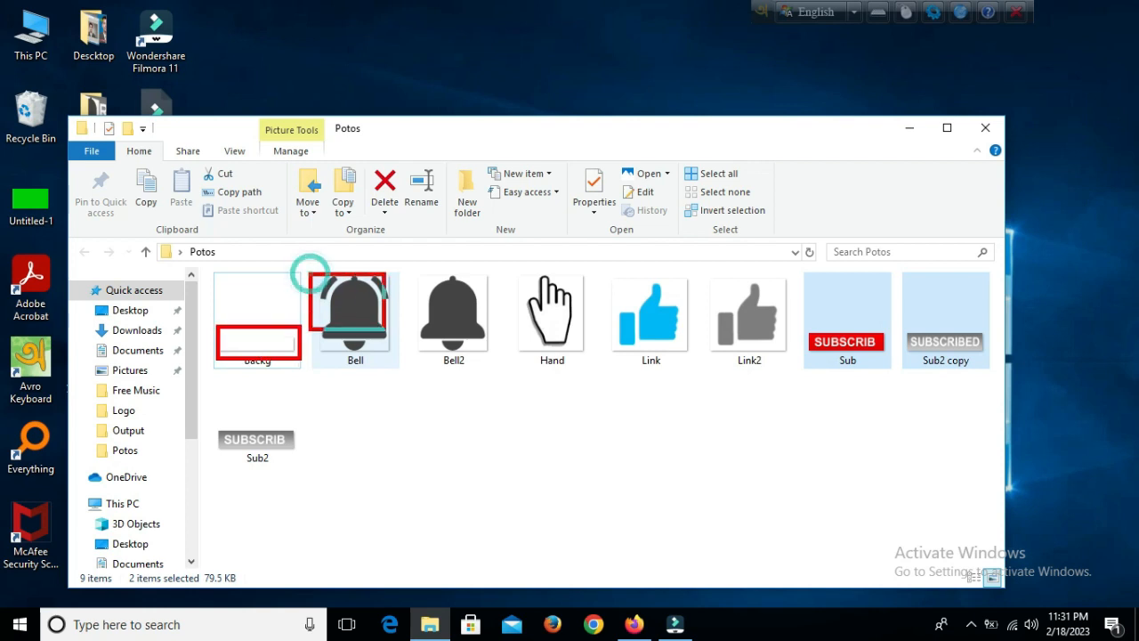
pyautogui.moveTo(427, 272); pyautogui.dragTo(486, 322)
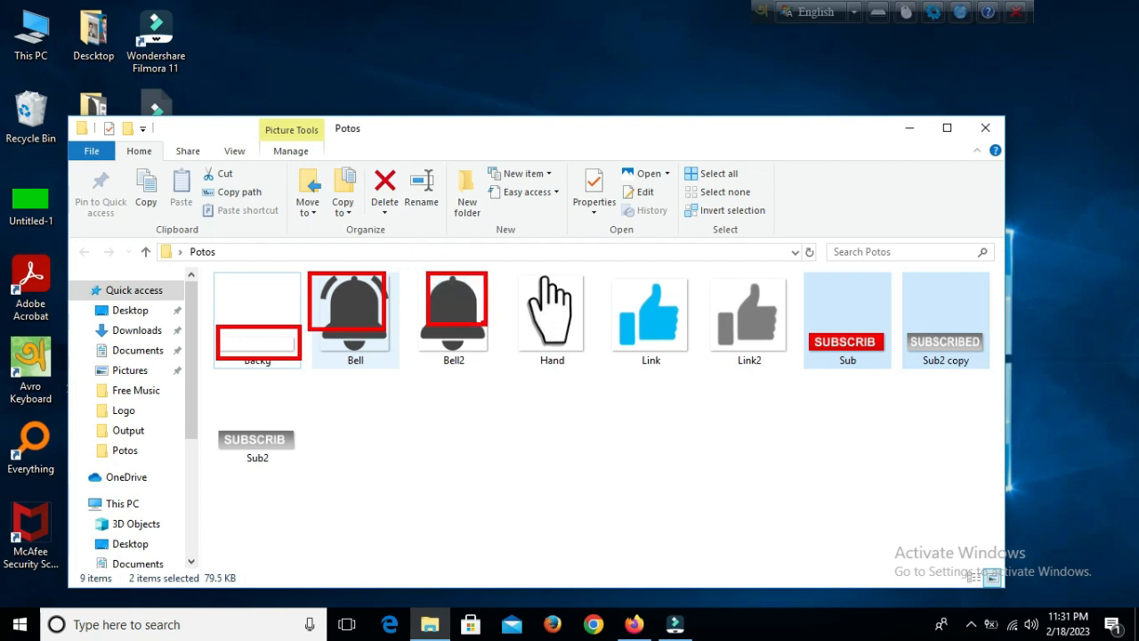
pyautogui.moveTo(521, 277)
pyautogui.mouseDown()
pyautogui.moveTo(557, 339)
pyautogui.moveTo(575, 341)
pyautogui.mouseUp()
pyautogui.moveTo(609, 295); pyautogui.dragTo(678, 339)
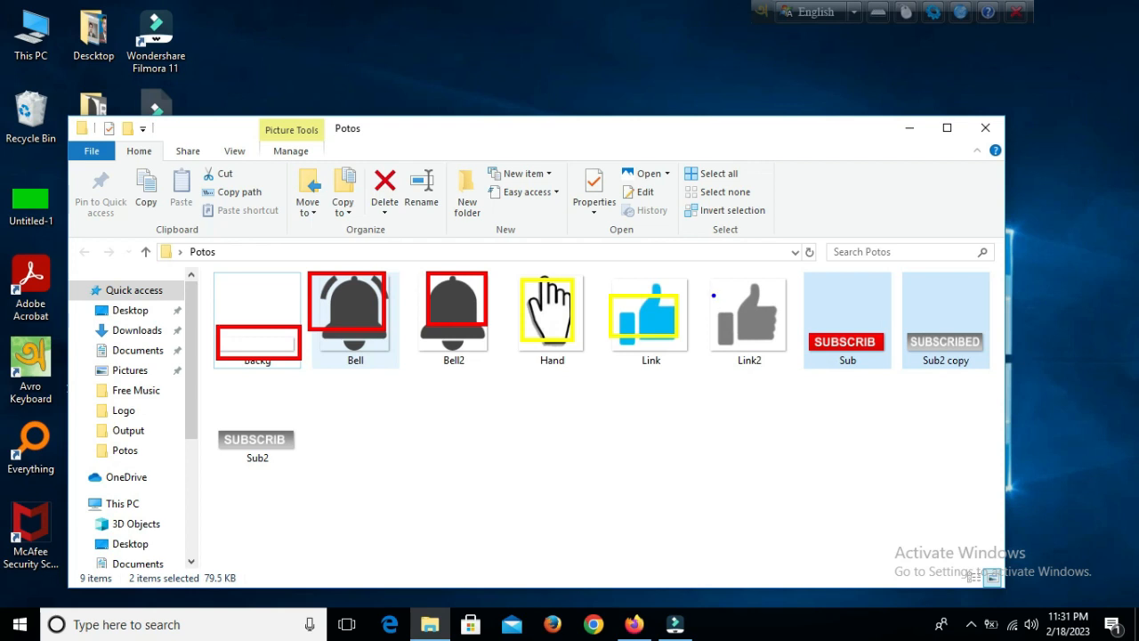
pyautogui.moveTo(712, 290); pyautogui.dragTo(790, 353)
pyautogui.moveTo(806, 291); pyautogui.dragTo(887, 359)
pyautogui.moveTo(904, 307)
pyautogui.mouseDown()
pyautogui.moveTo(969, 361)
pyautogui.moveTo(988, 363)
pyautogui.mouseUp()
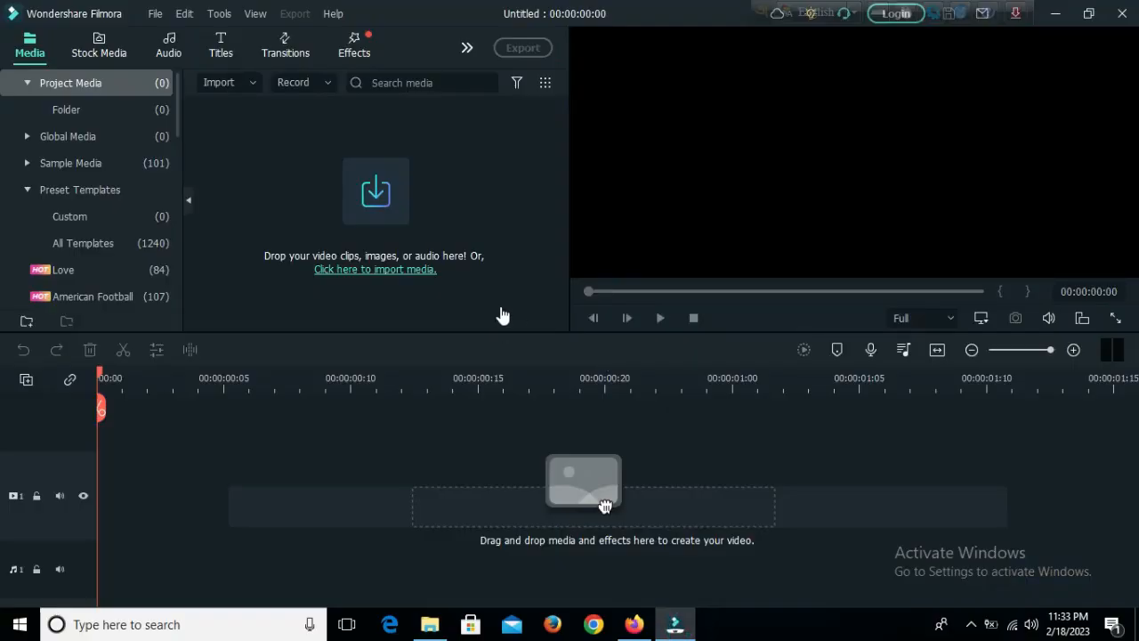
# Import the green Untitled-1 image from the Desktop and place it at the start of video track 1
pyautogui.click(440, 190)
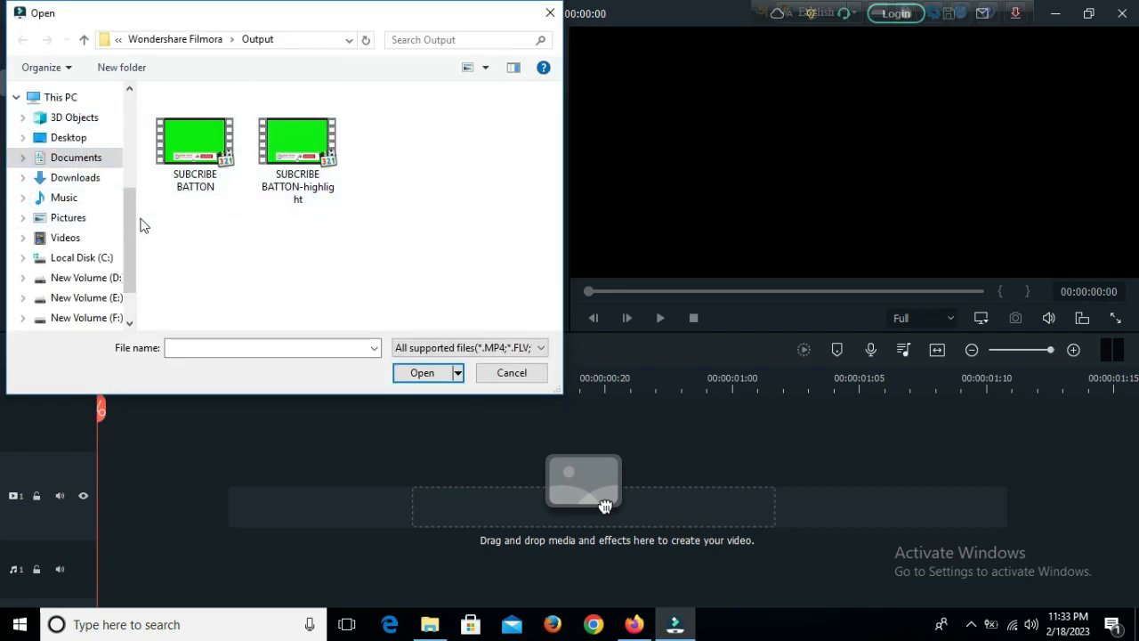
pyautogui.moveTo(121, 218); pyautogui.dragTo(144, 149)
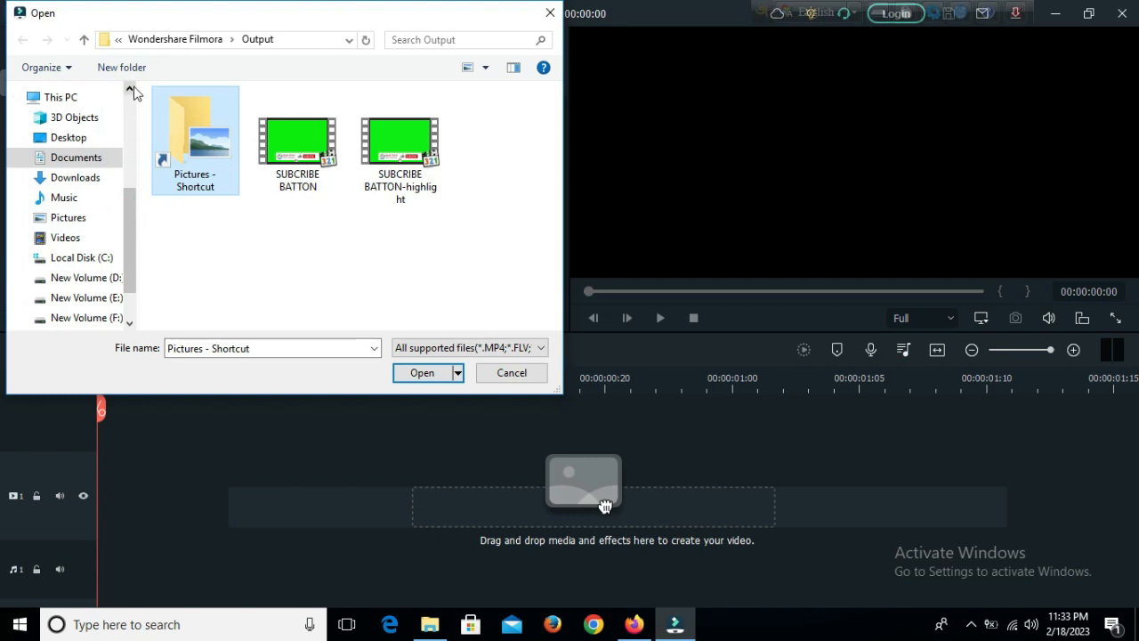
pyautogui.click(129, 89)
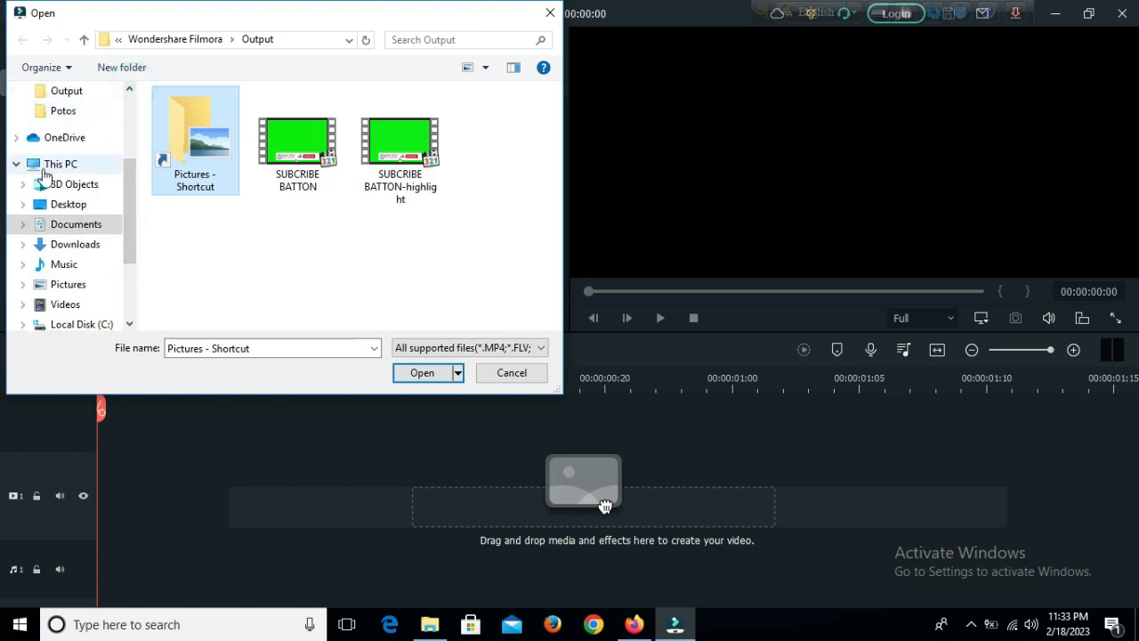
pyautogui.scroll(3, 129, 200)
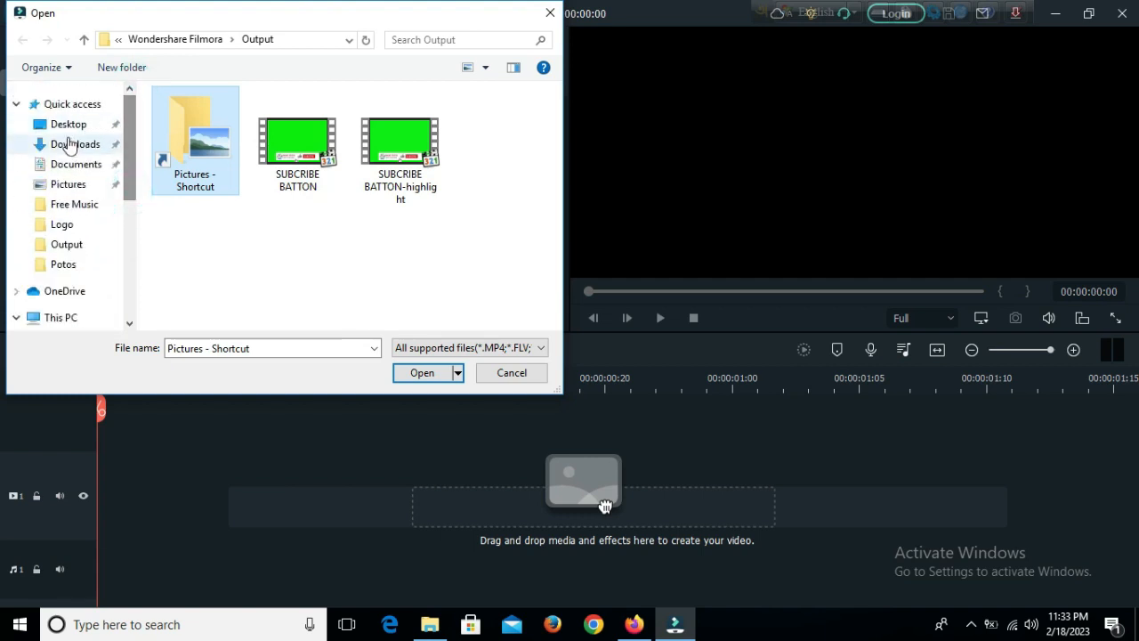
pyautogui.click(78, 125)
pyautogui.doubleClick(328, 257)
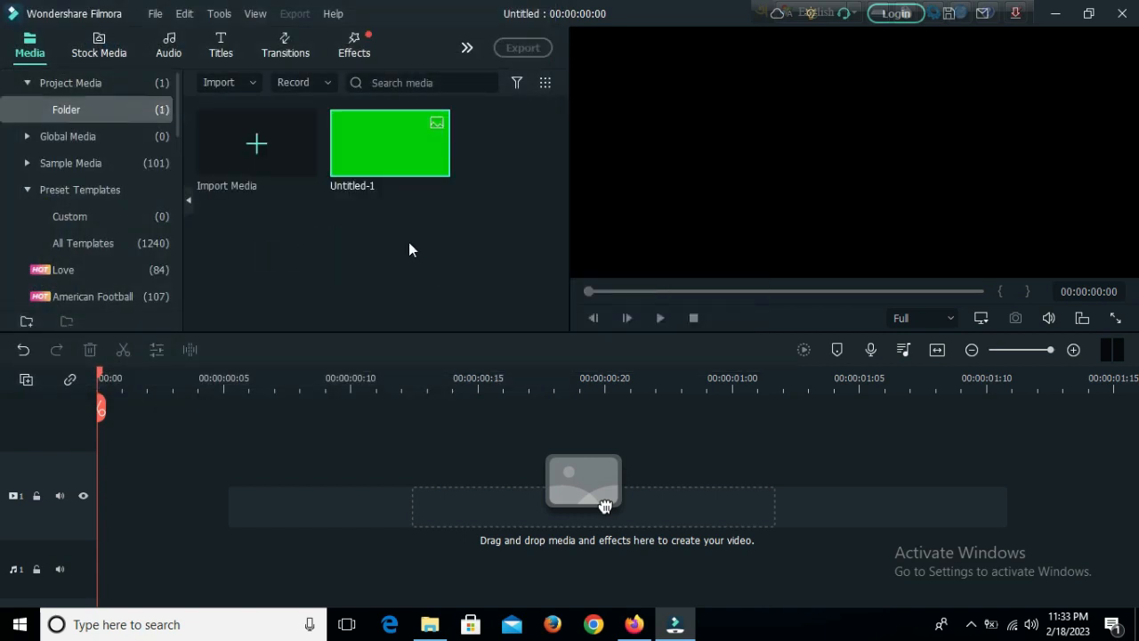
pyautogui.moveTo(376, 152); pyautogui.dragTo(489, 511)
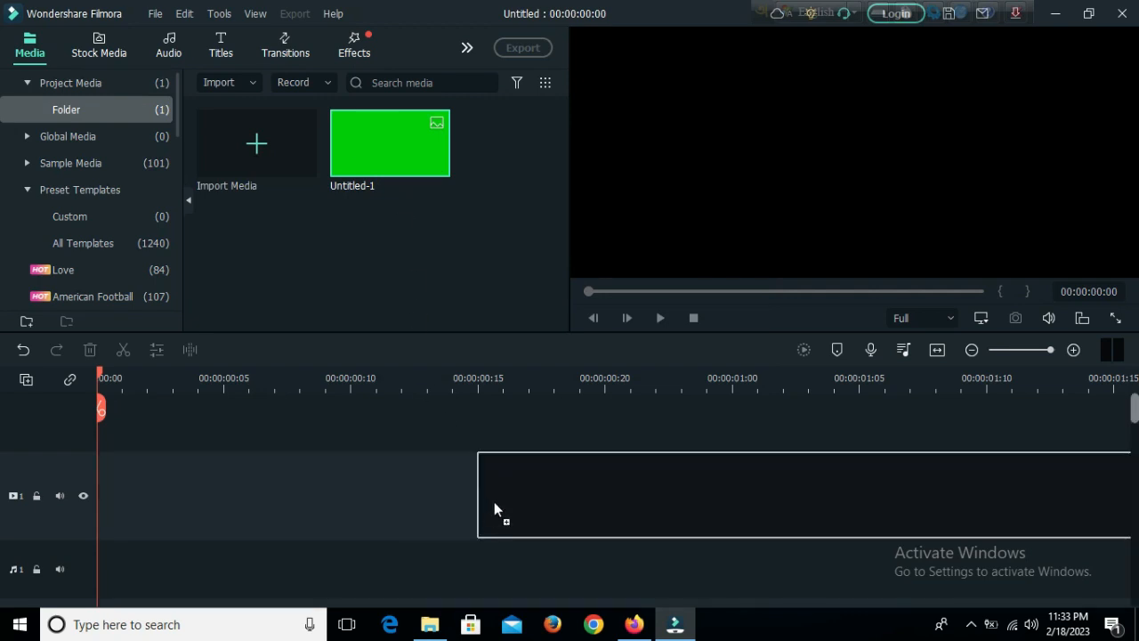
pyautogui.moveTo(511, 510); pyautogui.dragTo(142, 481)
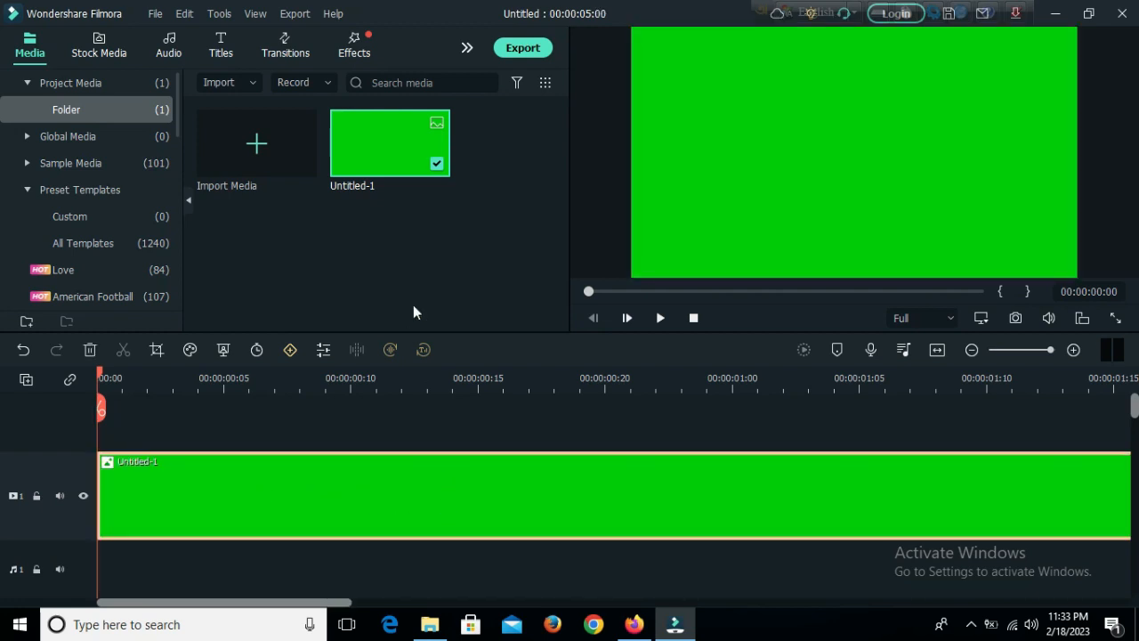
# Import the Backg image from the Potos folder and place it at the start of video track 2
pyautogui.doubleClick(445, 272)
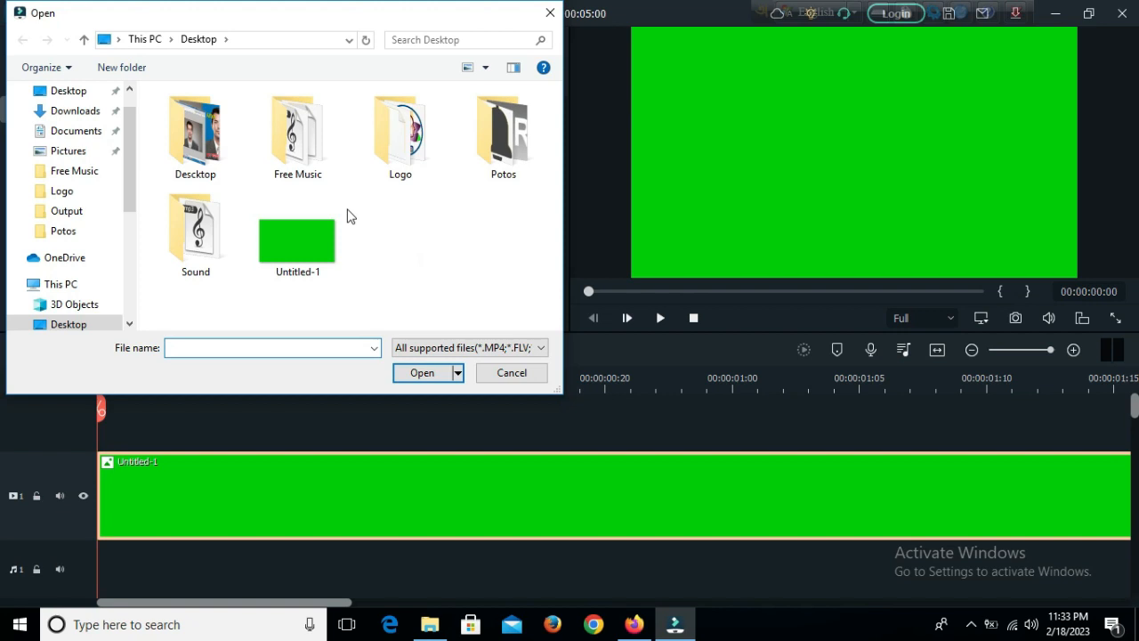
pyautogui.doubleClick(497, 137)
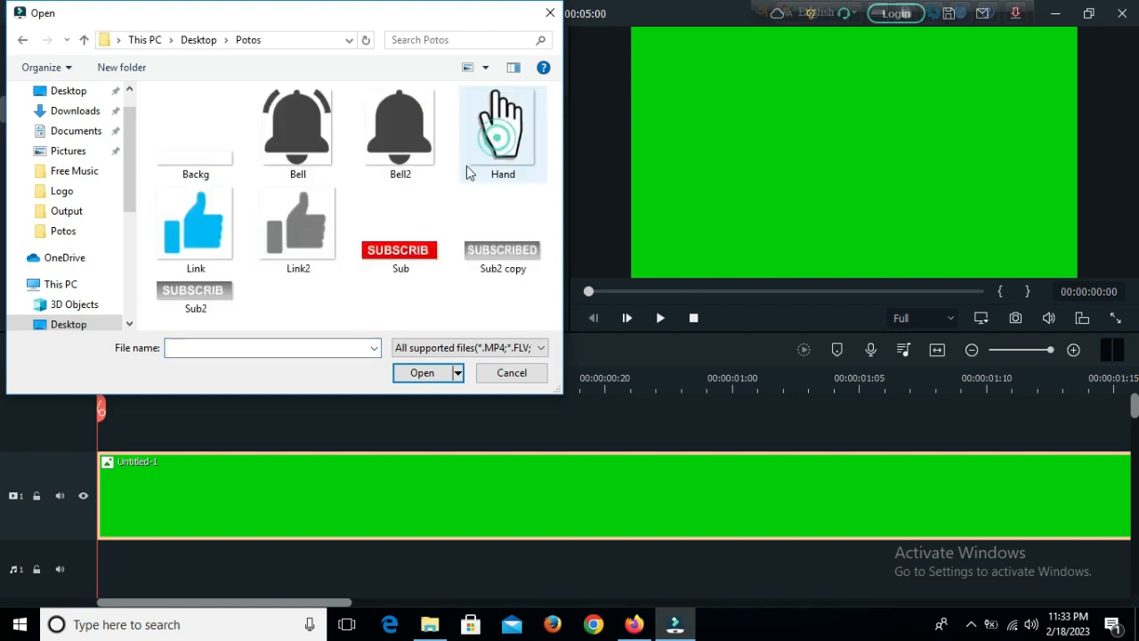
pyautogui.doubleClick(195, 155)
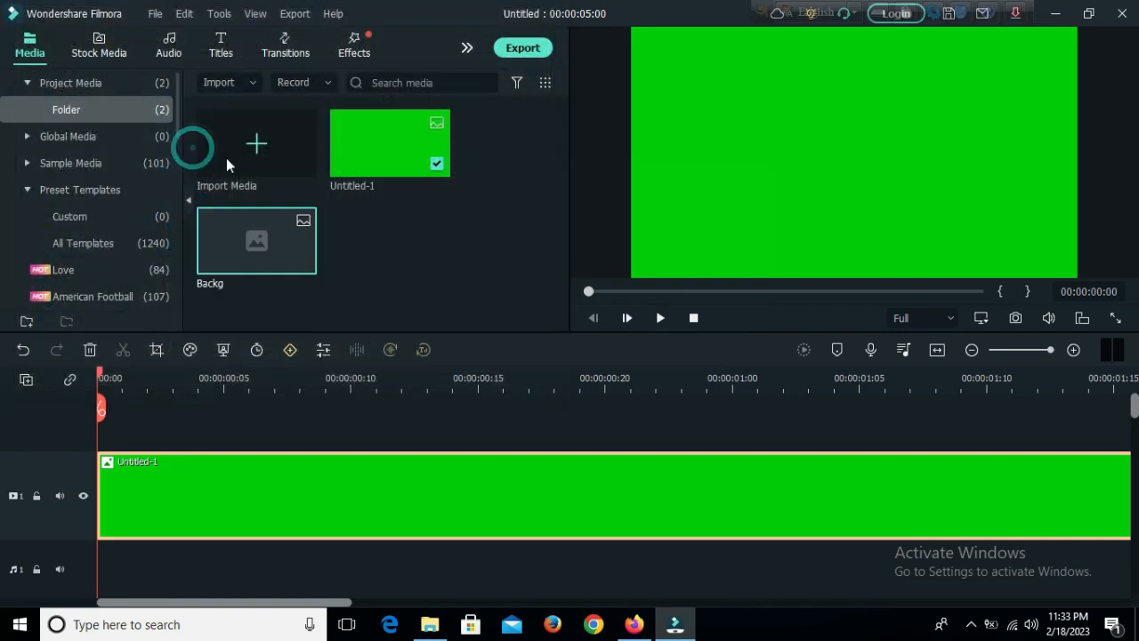
pyautogui.moveTo(254, 247)
pyautogui.moveTo(235, 249); pyautogui.dragTo(641, 433)
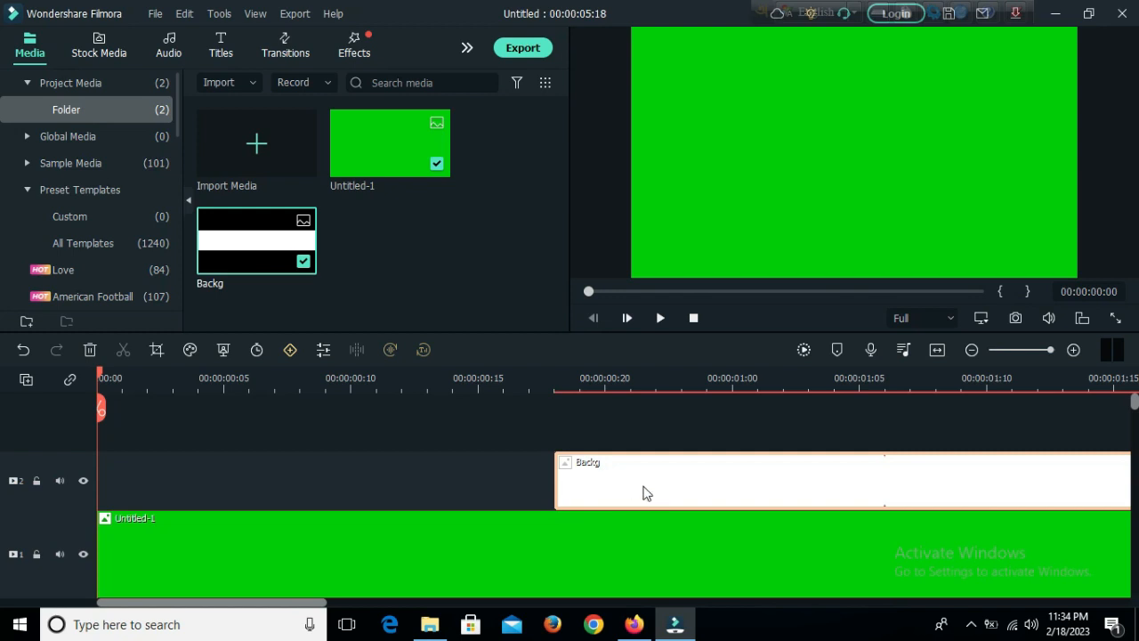
pyautogui.moveTo(666, 492); pyautogui.dragTo(133, 486)
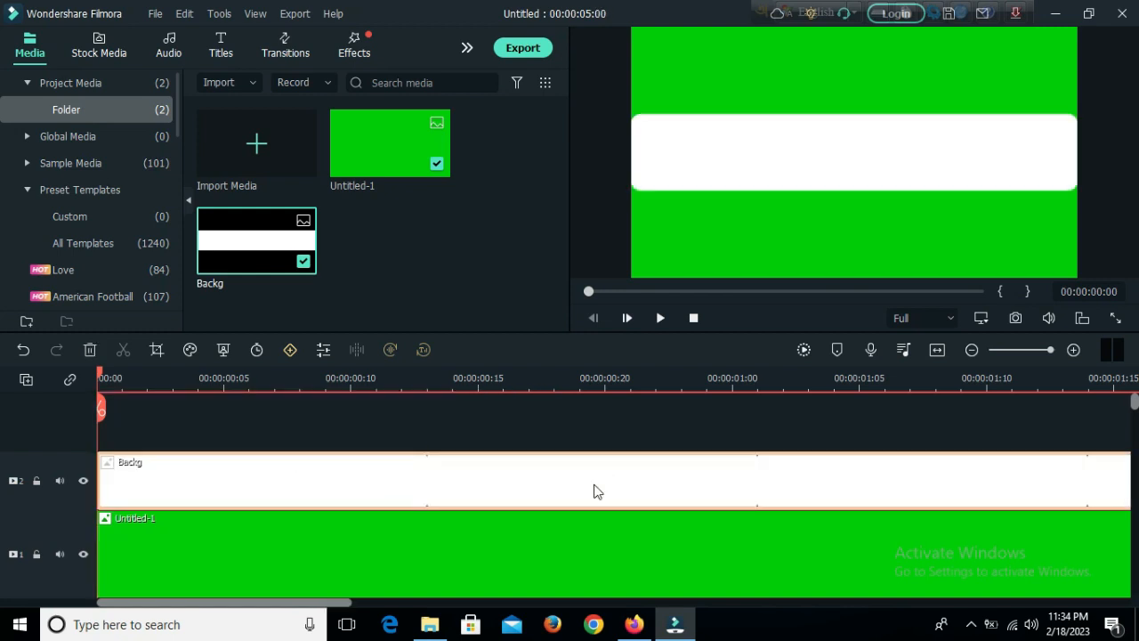
# Import the Sub image from the Potos folder and place it on video track 3 above the Backg clip
pyautogui.doubleClick(442, 280)
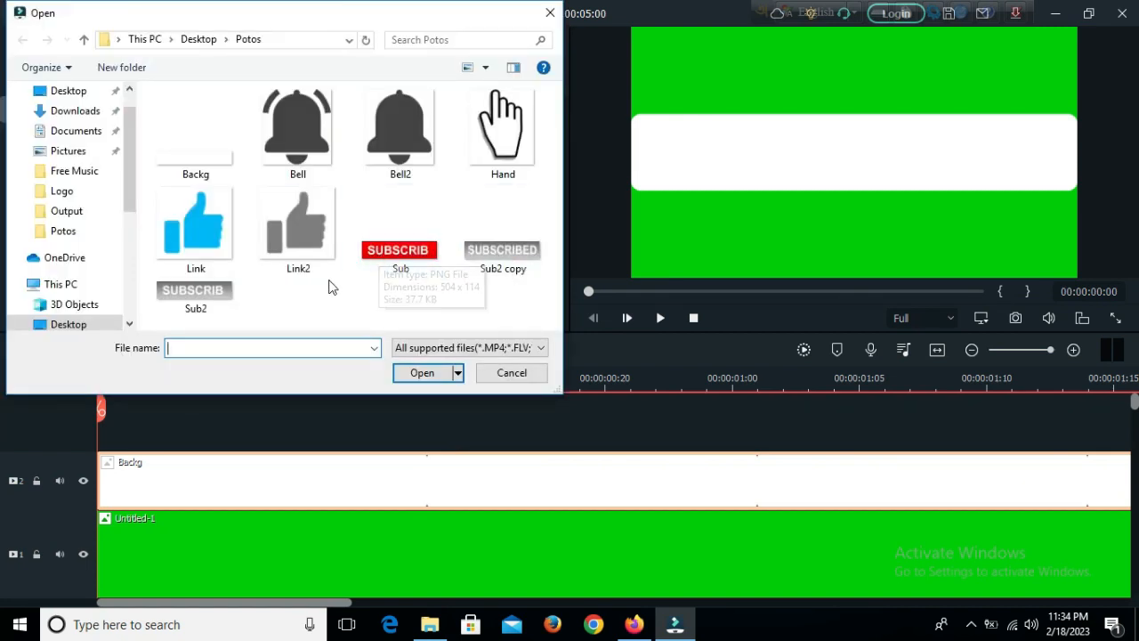
pyautogui.click(392, 258)
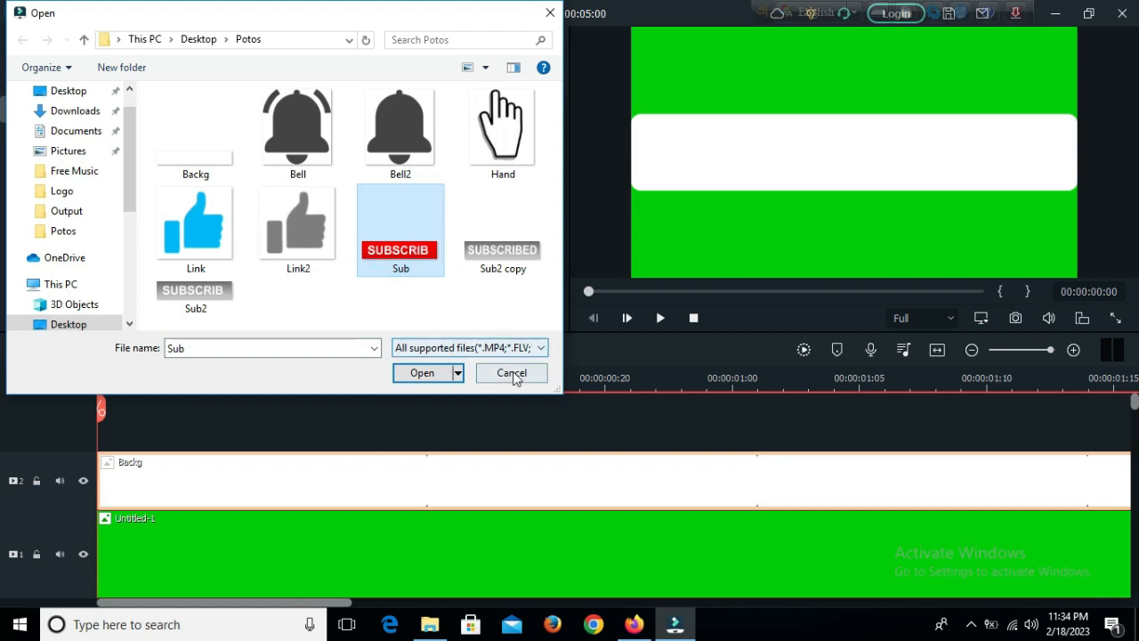
pyautogui.click(420, 375)
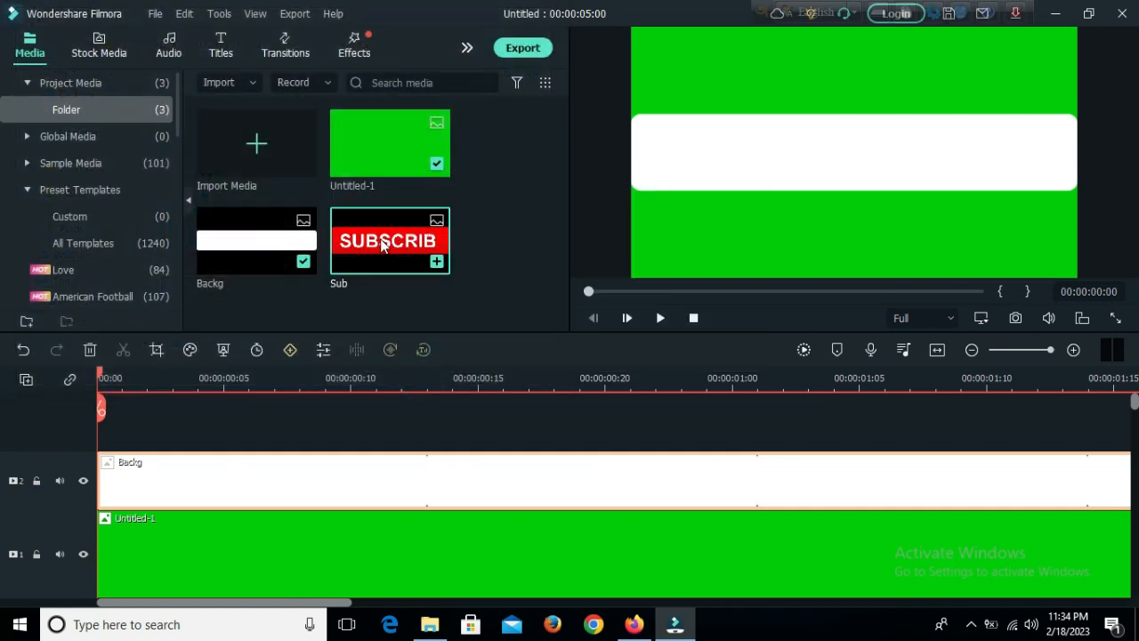
pyautogui.moveTo(383, 247); pyautogui.dragTo(321, 414)
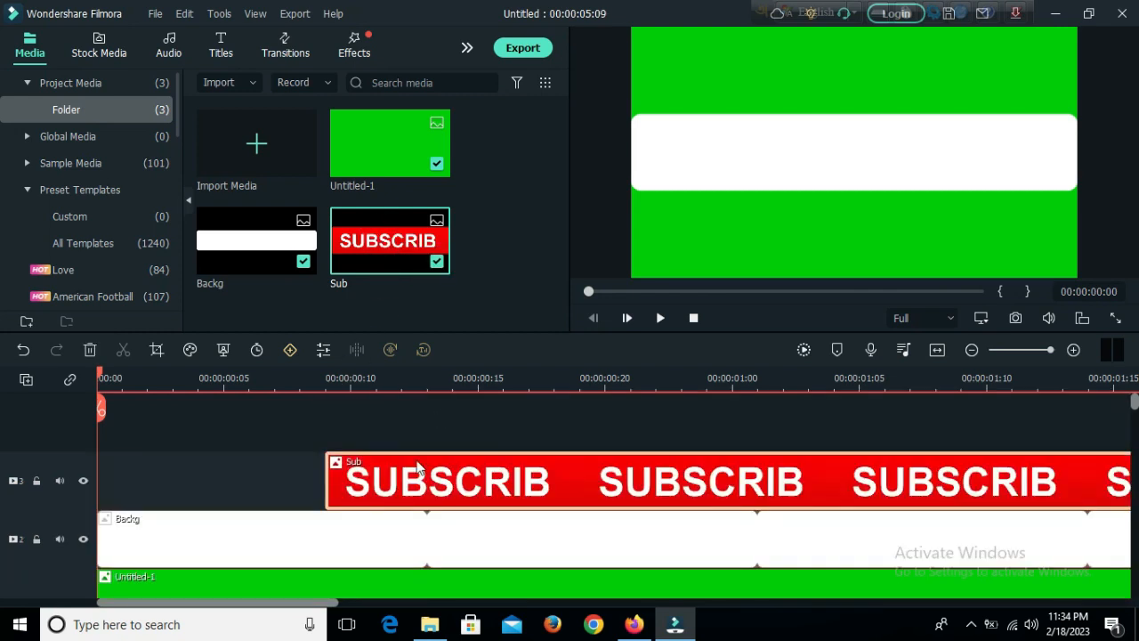
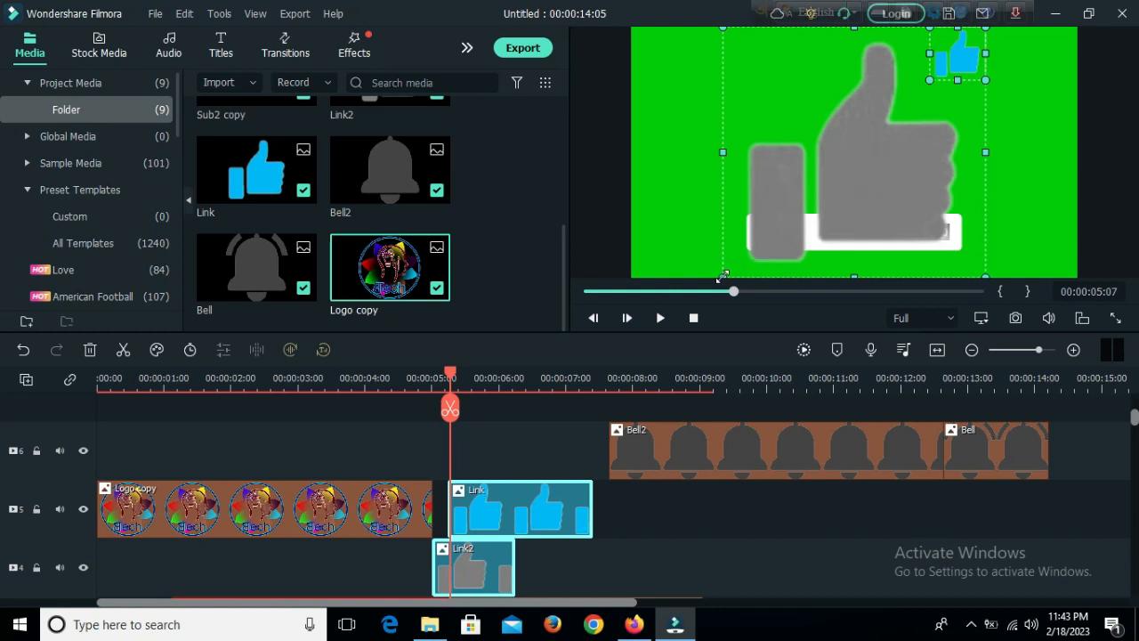
# Shrink the grey Link2 thumb and move both thumb images onto the white bar, just left of the SUBSCRIBED button
pyautogui.click(987, 143)
pyautogui.moveTo(957, 55); pyautogui.dragTo(885, 213)
pyautogui.click(1032, 227)
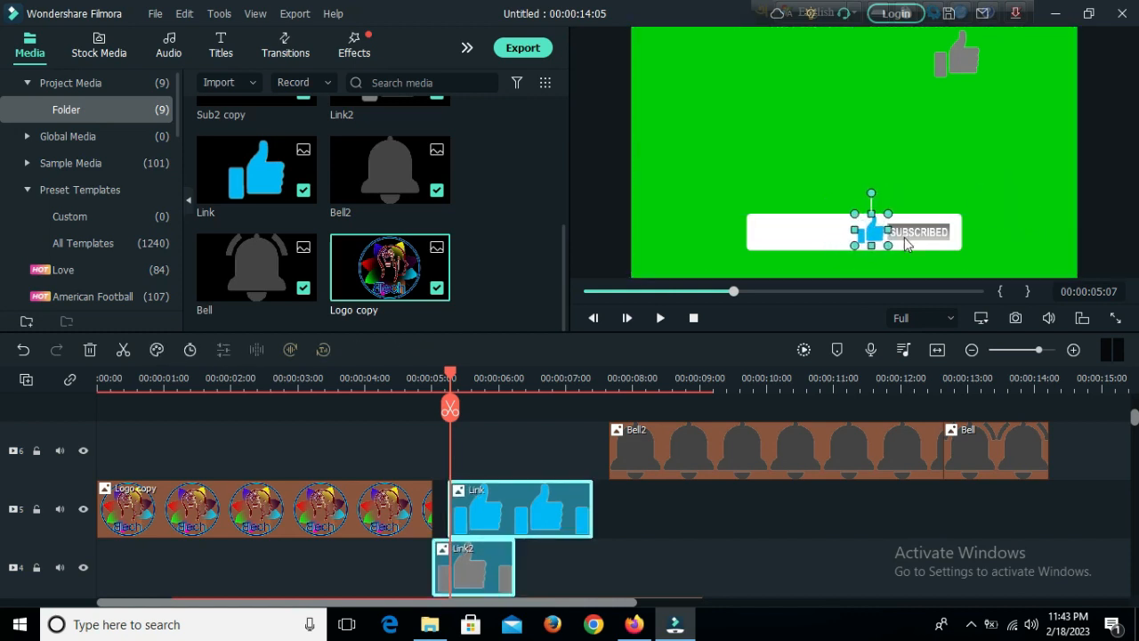
pyautogui.moveTo(963, 40); pyautogui.dragTo(869, 233)
pyautogui.click(942, 166)
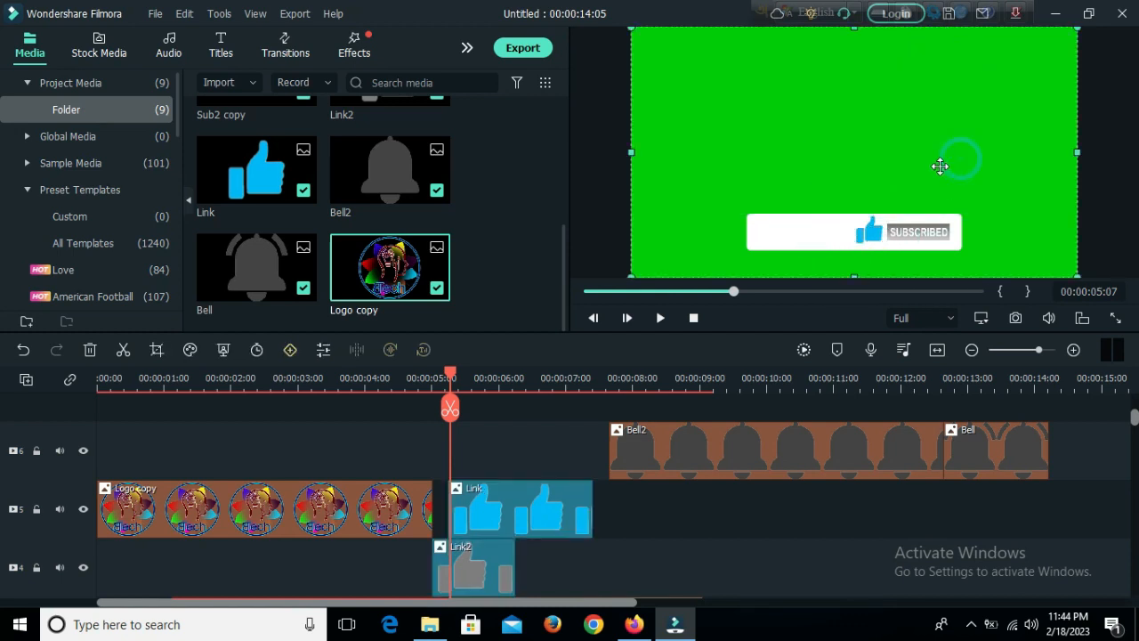
# Start the Link2 clip at the playhead and place the Link clip directly after it on track 4
pyautogui.click(1010, 137)
pyautogui.moveTo(531, 505); pyautogui.dragTo(598, 559)
pyautogui.rightClick(546, 514)
pyautogui.click(580, 516)
pyautogui.click(656, 521)
# Widen the white background bar slightly in the preview
pyautogui.click(792, 231)
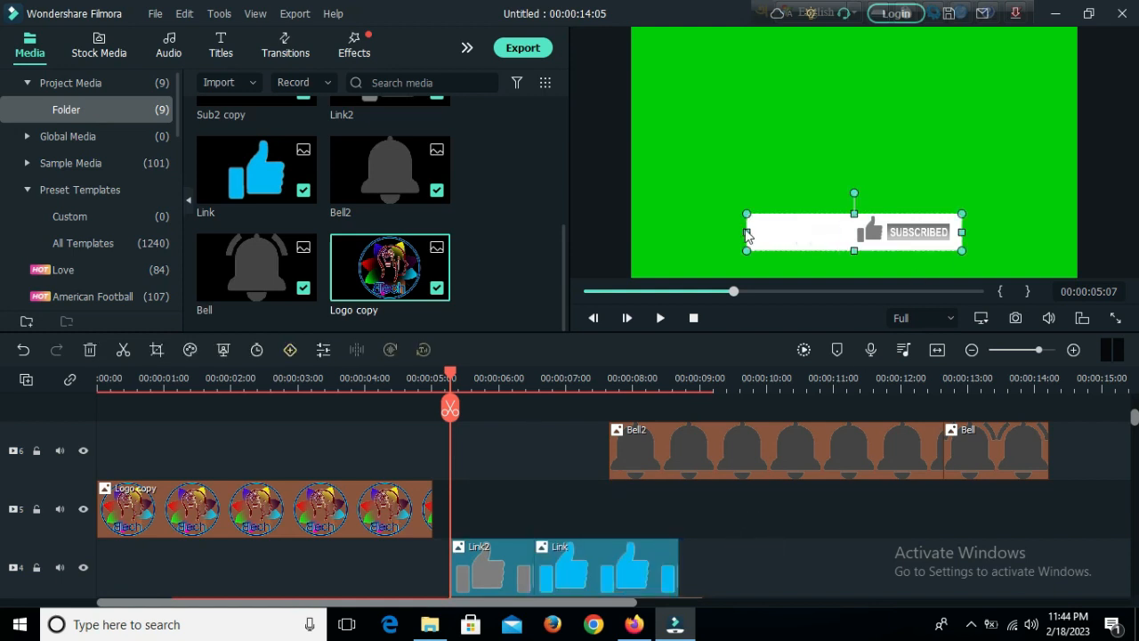
pyautogui.moveTo(970, 233); pyautogui.dragTo(968, 232)
pyautogui.moveTo(832, 235); pyautogui.dragTo(827, 233)
# At 00:00:07:20, shrink the Bell2 image and place it at the right end of the white bar
pyautogui.moveTo(450, 409); pyautogui.dragTo(618, 410)
pyautogui.click(697, 247)
pyautogui.moveTo(689, 277); pyautogui.dragTo(948, 224)
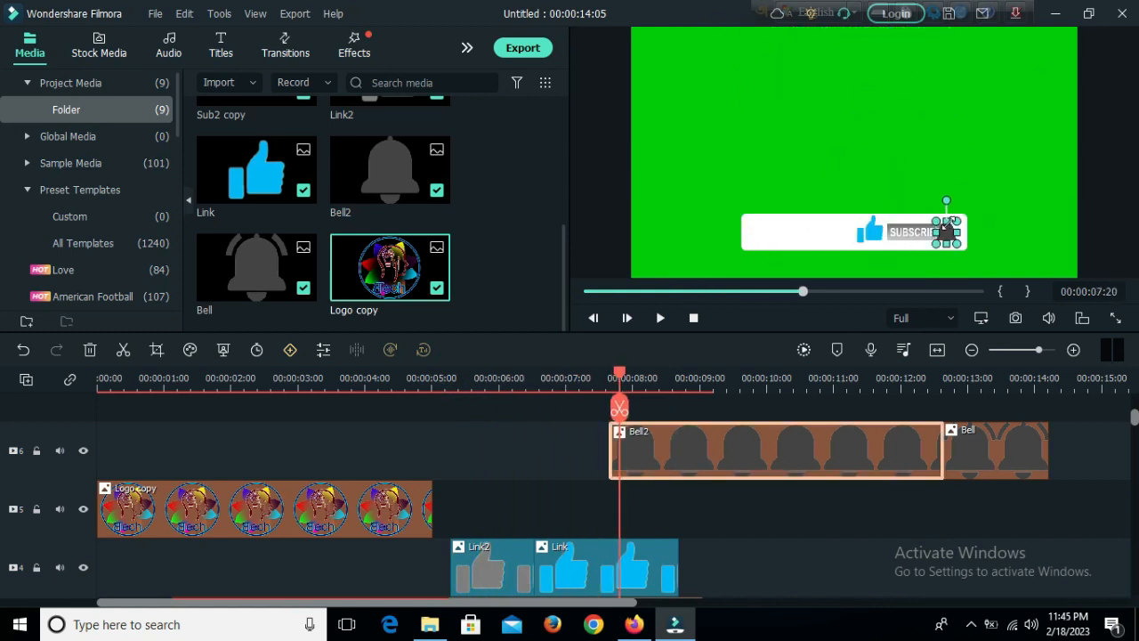
pyautogui.click(965, 258)
# Widen the white bar further and fit the Bell2 icon just right of the SUBSCRIBED button
pyautogui.click(820, 237)
pyautogui.moveTo(763, 236); pyautogui.dragTo(767, 236)
pyautogui.click(1016, 203)
pyautogui.click(957, 233)
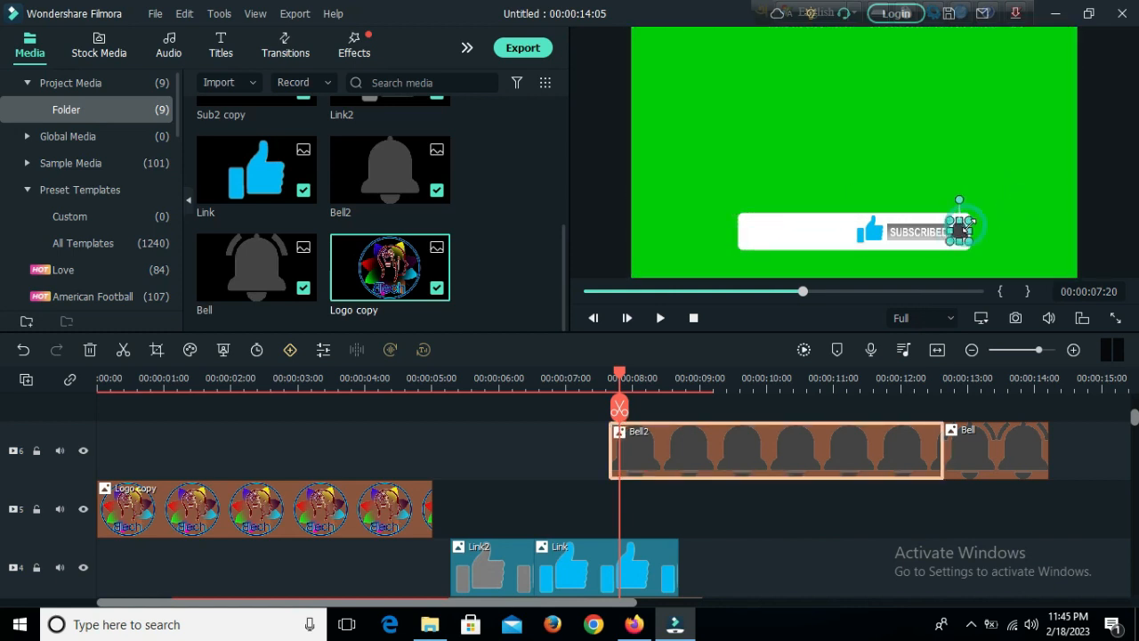
pyautogui.click(977, 250)
pyautogui.click(812, 226)
pyautogui.click(977, 232)
pyautogui.click(829, 232)
pyautogui.click(961, 232)
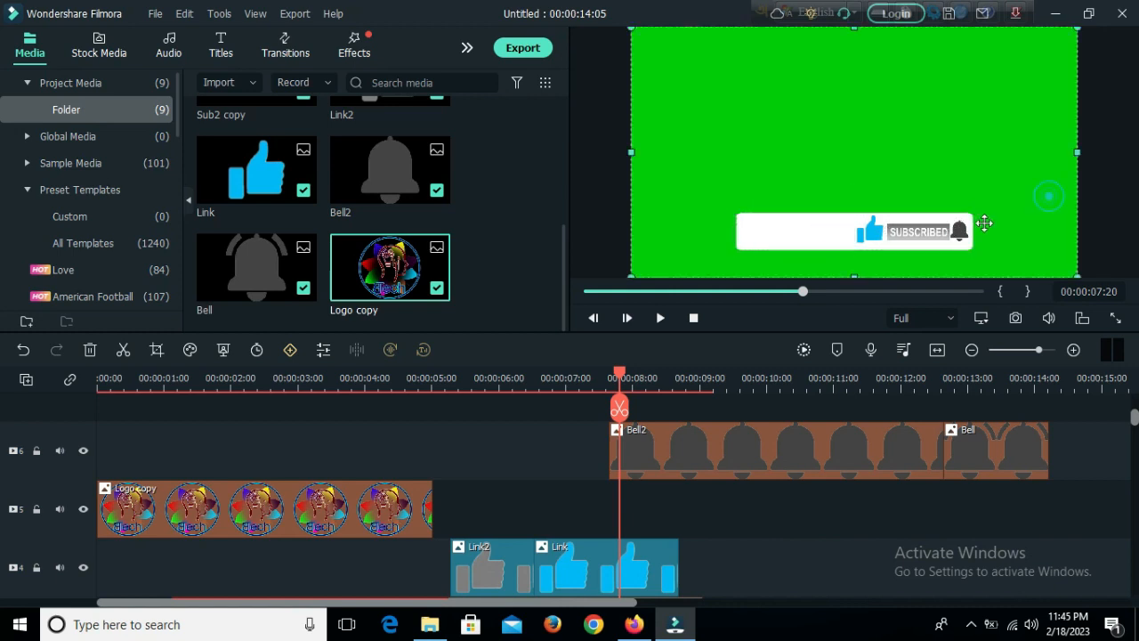
# Move the Bell2 clip to track 5 directly after Logo copy, and shift the Bell clip on track 6 to about 9 seconds
pyautogui.click(1017, 226)
pyautogui.moveTo(701, 455); pyautogui.dragTo(521, 513)
pyautogui.moveTo(981, 456); pyautogui.dragTo(751, 453)
# At 00:00:09:18, shrink the Bell image and position it at the right end of the bar, where Bell2 sits
pyautogui.click(746, 383)
pyautogui.click(829, 160)
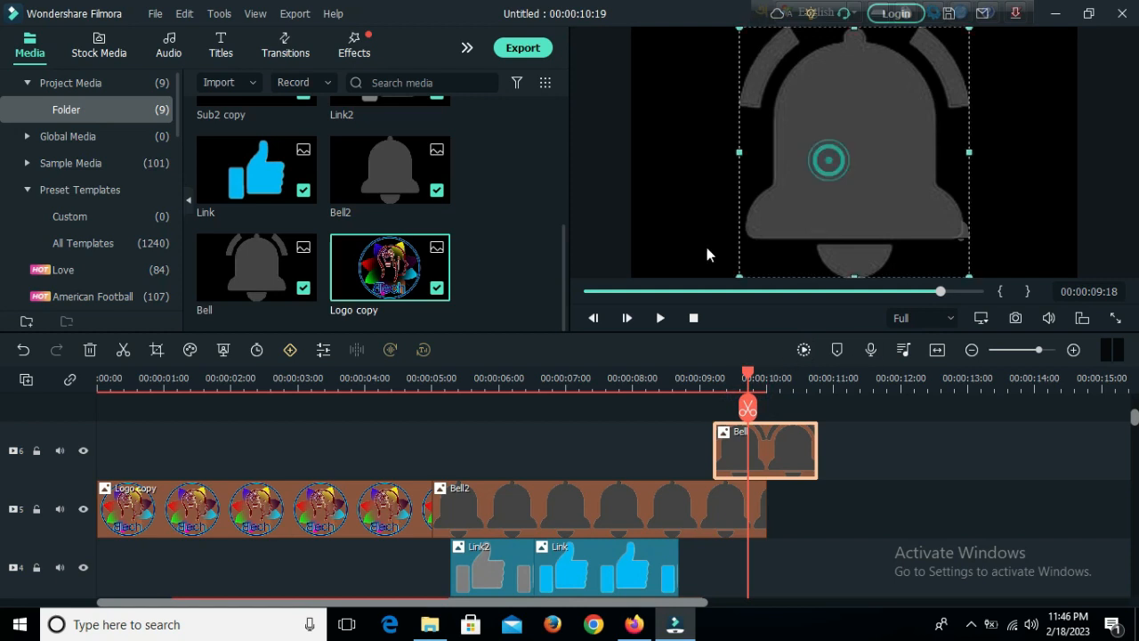
pyautogui.moveTo(742, 275); pyautogui.dragTo(1045, 91)
pyautogui.moveTo(945, 67); pyautogui.dragTo(812, 202)
pyautogui.moveTo(805, 212); pyautogui.dragTo(965, 238)
pyautogui.click(977, 218)
pyautogui.click(964, 236)
pyautogui.click(961, 236)
pyautogui.click(1032, 212)
pyautogui.click(965, 235)
# Move Logo copy up to track 6, shift Bell2 about one second earlier, and place Bell after it on track 5
pyautogui.moveTo(749, 373); pyautogui.dragTo(554, 409)
pyautogui.scroll(-1, 713, 464)
pyautogui.click(346, 478)
pyautogui.moveTo(364, 480); pyautogui.dragTo(379, 424)
pyautogui.moveTo(481, 476); pyautogui.dragTo(415, 476)
pyautogui.moveTo(758, 438); pyautogui.dragTo(749, 485)
# Shift the Bell2 clip to start at about 2 seconds and place the Bell clip directly after it
pyautogui.moveTo(554, 374); pyautogui.dragTo(475, 419)
pyautogui.scroll(-3, 872, 519)
pyautogui.scroll(3, 872, 519)
pyautogui.moveTo(395, 478); pyautogui.dragTo(272, 478)
pyautogui.moveTo(733, 477); pyautogui.dragTo(579, 489)
pyautogui.moveTo(477, 380); pyautogui.dragTo(437, 430)
pyautogui.click(967, 232)
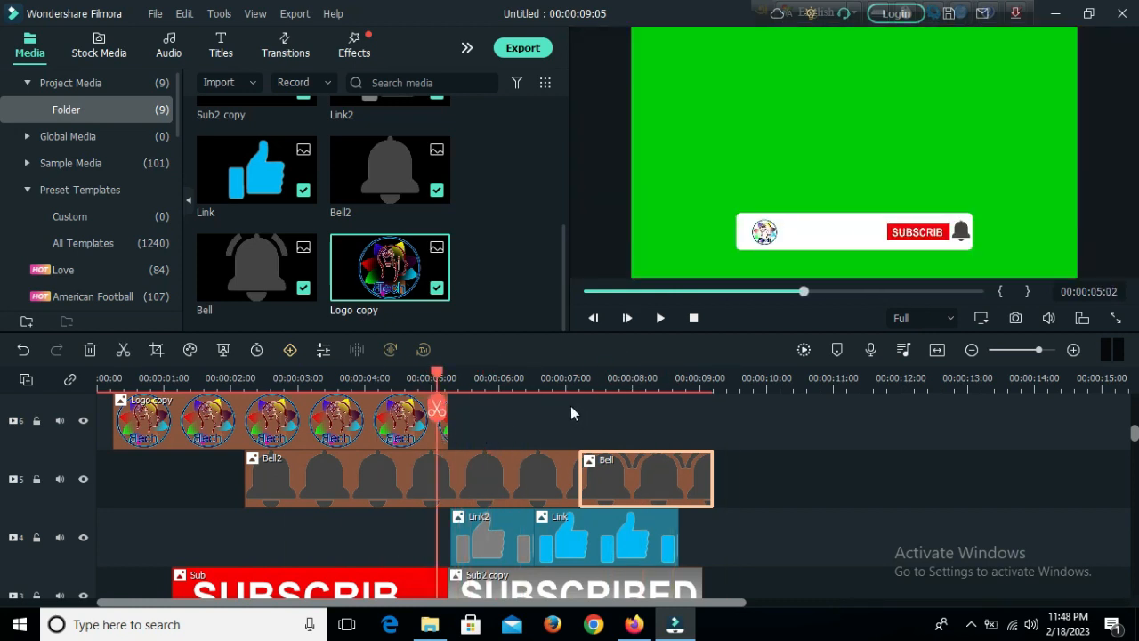
# Extend the end of the Logo copy clip on track 6 toward the end of the animation
pyautogui.scroll(1, 572, 409)
pyautogui.click(446, 493)
pyautogui.moveTo(451, 491); pyautogui.dragTo(684, 505)
# Extend the start of the Link2 clip on track 4 back to about the 2-second mark
pyautogui.scroll(-4, 599, 587)
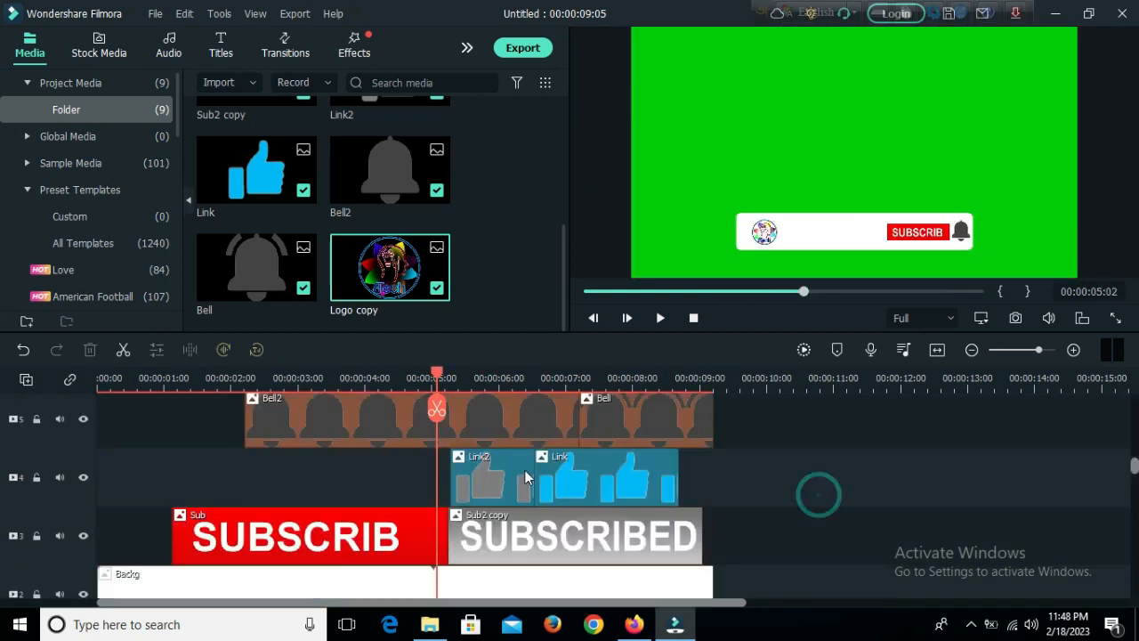
pyautogui.scroll(1, 530, 458)
pyautogui.moveTo(437, 376); pyautogui.dragTo(392, 385)
pyautogui.scroll(1, 519, 447)
pyautogui.moveTo(450, 447); pyautogui.dragTo(224, 437)
# Add the Classic Elegant Title Pack Title 05 to track 7, starting at about 1 second
pyautogui.scroll(-1, 773, 490)
pyautogui.scroll(1, 774, 490)
pyautogui.scroll(2, 457, 421)
pyautogui.click(220, 44)
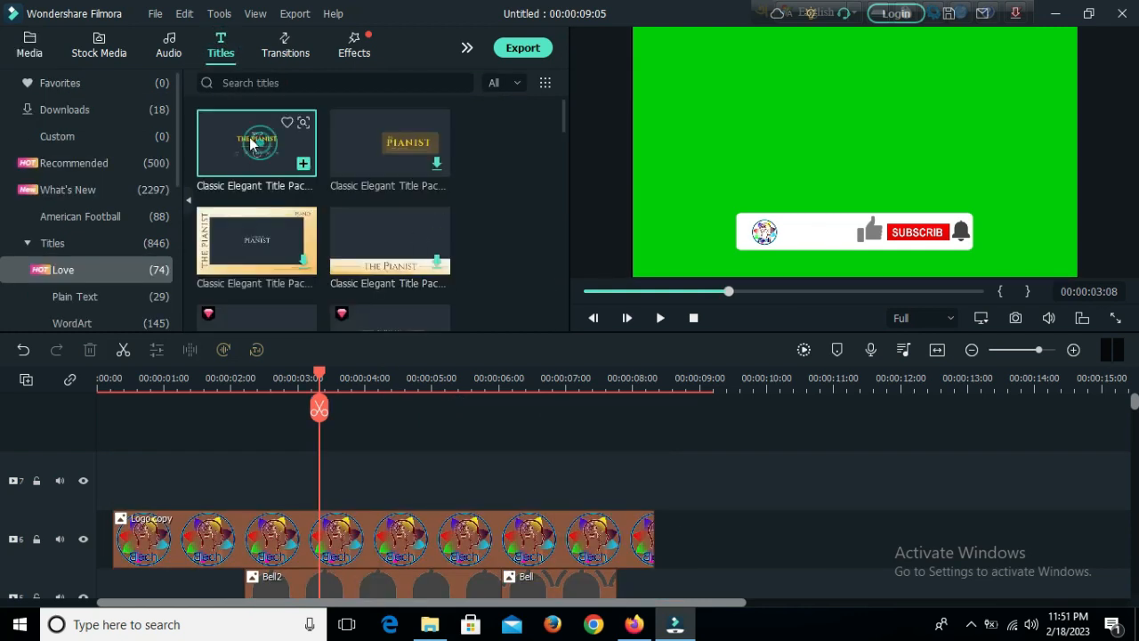
pyautogui.click(259, 138)
pyautogui.moveTo(258, 143); pyautogui.dragTo(510, 462)
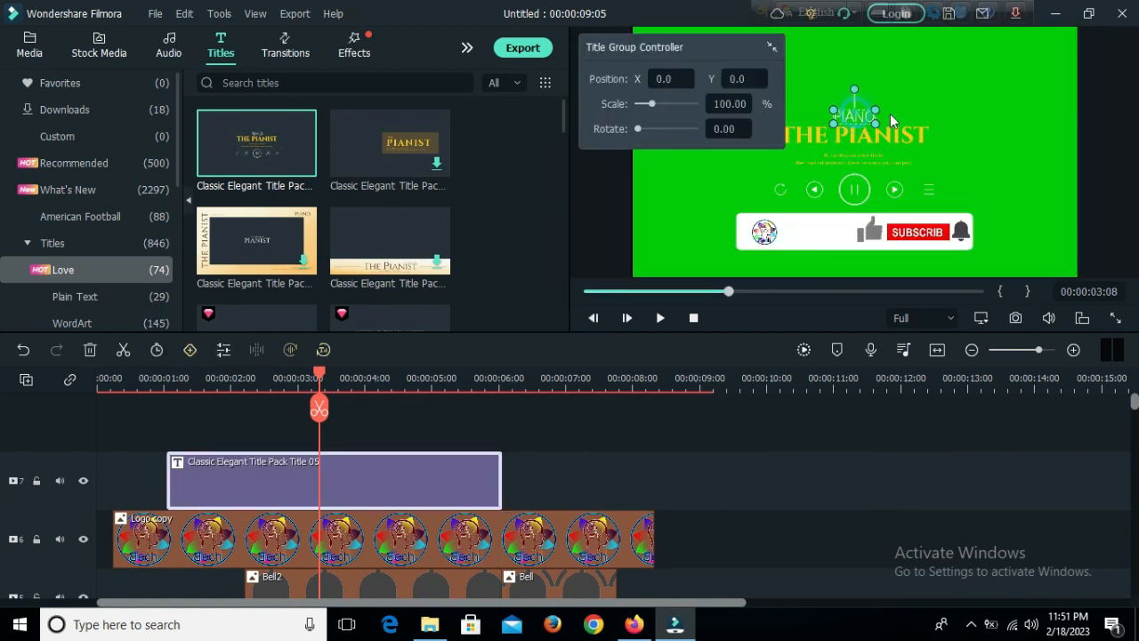
# Delete the playback controls graphic and the small description text from the title
pyautogui.click(856, 191)
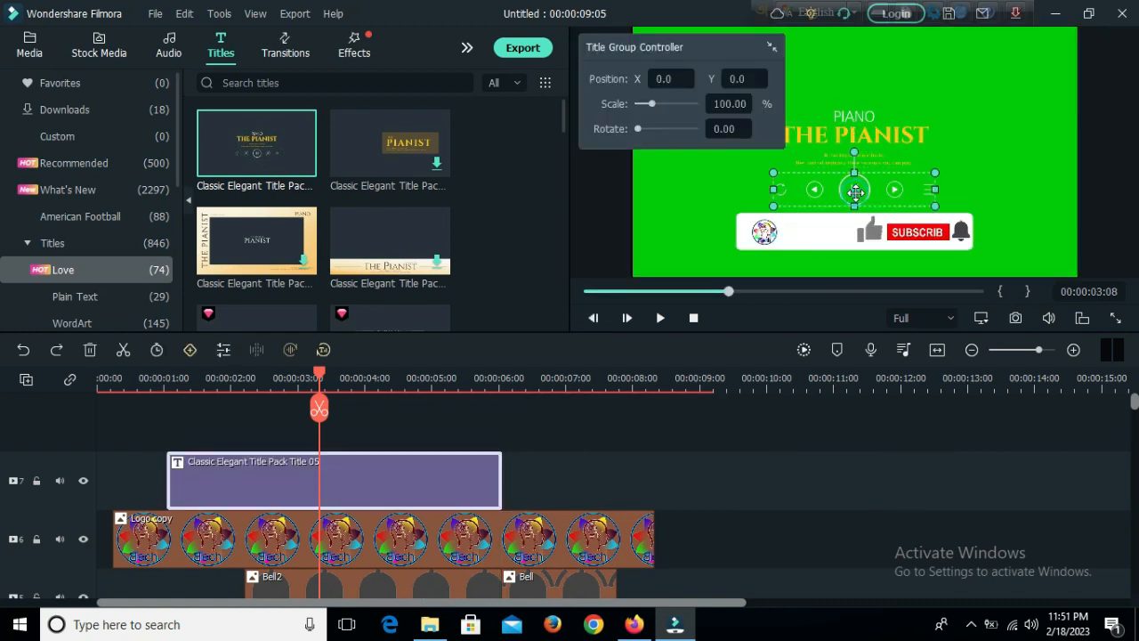
pyautogui.press('Delete')
pyautogui.click(854, 160)
pyautogui.press('Delete')
# Move the THE PIANIST text onto the white bar and shrink it to fit between the logo and like icon
pyautogui.click(854, 134)
pyautogui.moveTo(854, 134); pyautogui.dragTo(833, 229)
pyautogui.moveTo(905, 214); pyautogui.dragTo(848, 219)
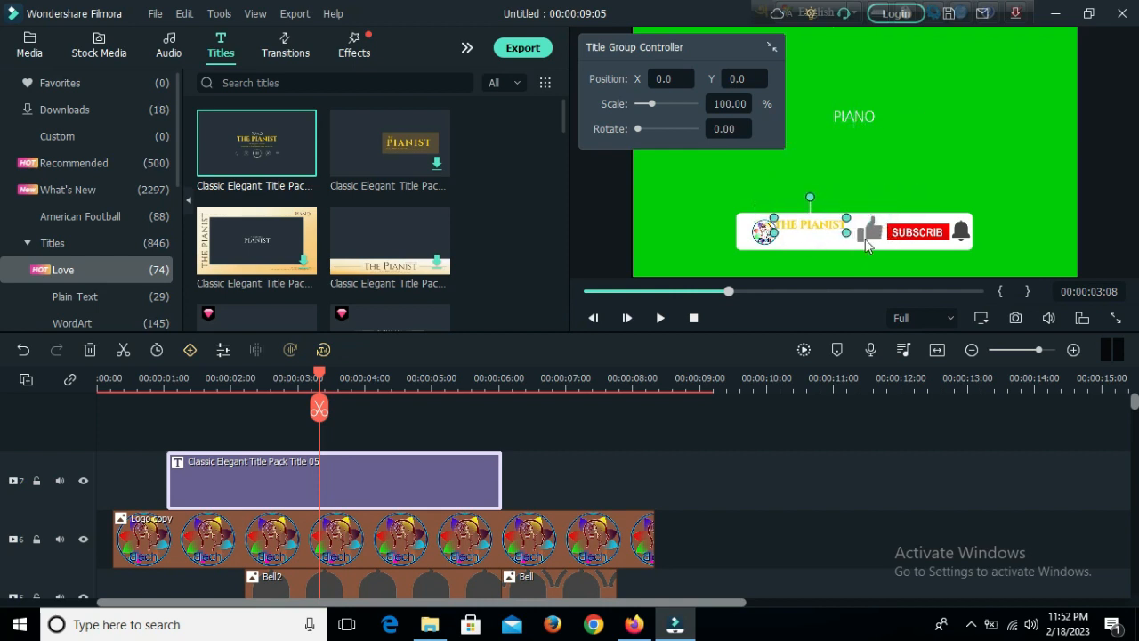
# Shift the logo closer to the white bar's left end and nudge the THE PIANIST text left beside it
pyautogui.click(771, 237)
pyautogui.click(743, 156)
pyautogui.moveTo(1070, 262); pyautogui.dragTo(1068, 261)
pyautogui.click(755, 230)
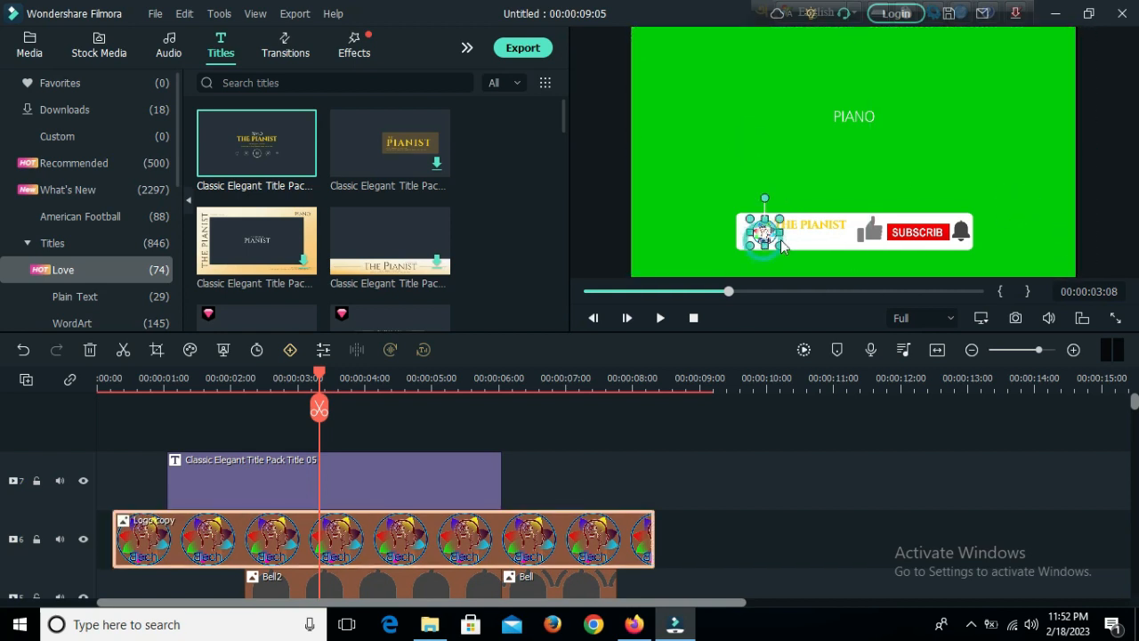
pyautogui.click(814, 224)
pyautogui.moveTo(817, 226); pyautogui.dragTo(812, 226)
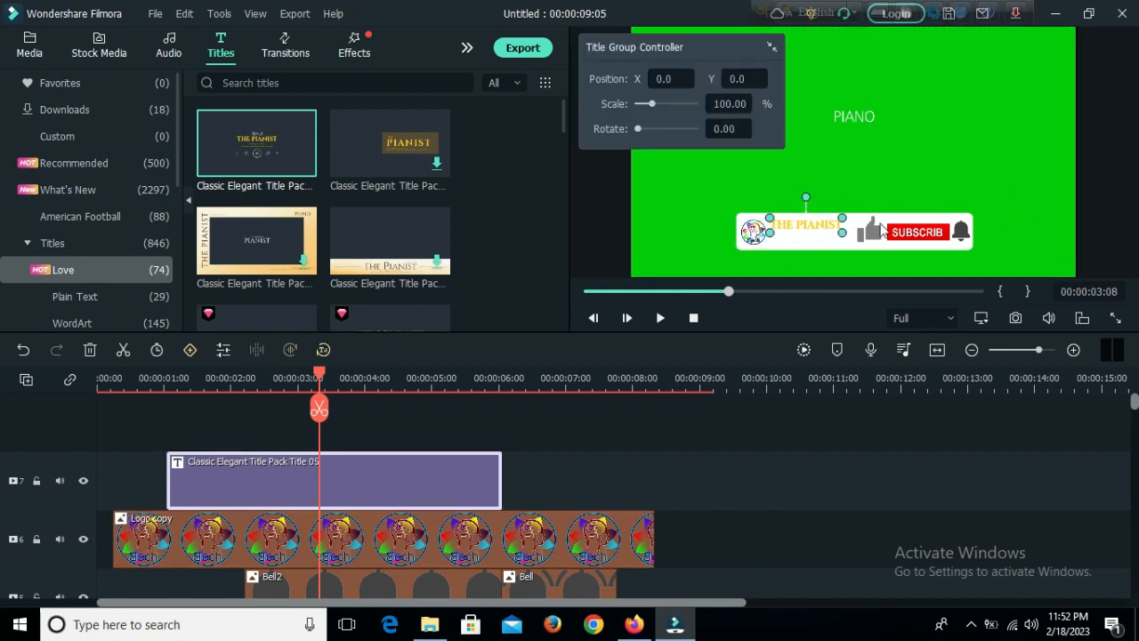
# Place the PIANO text under THE PIANIST on the bar, replace it with TECH UNLIMITED and color it black
pyautogui.moveTo(855, 113); pyautogui.dragTo(778, 244)
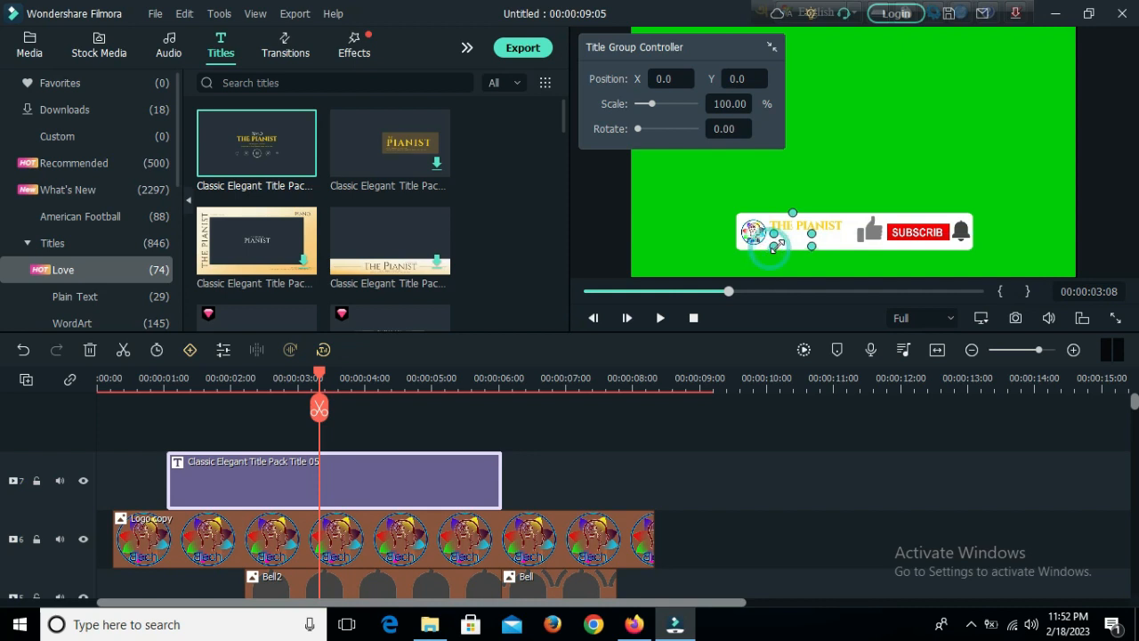
pyautogui.doubleClick(774, 244)
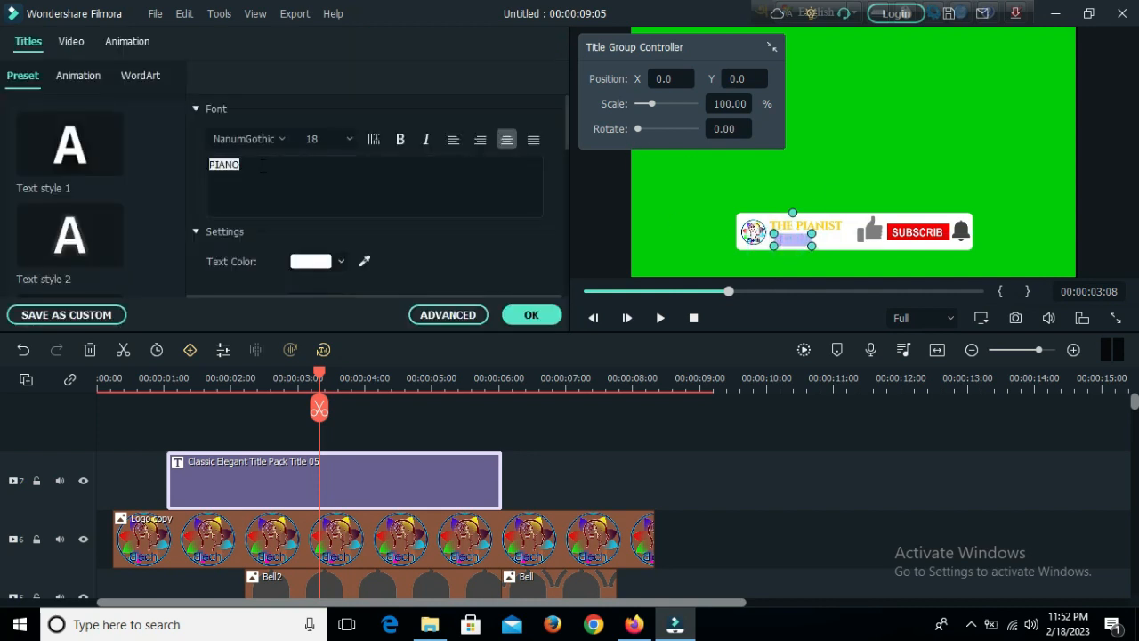
pyautogui.write('T')
pyautogui.write('ECH UNLIMITE')
pyautogui.click(340, 261)
pyautogui.click(293, 351)
pyautogui.click(532, 314)
pyautogui.moveTo(739, 248); pyautogui.dragTo(769, 236)
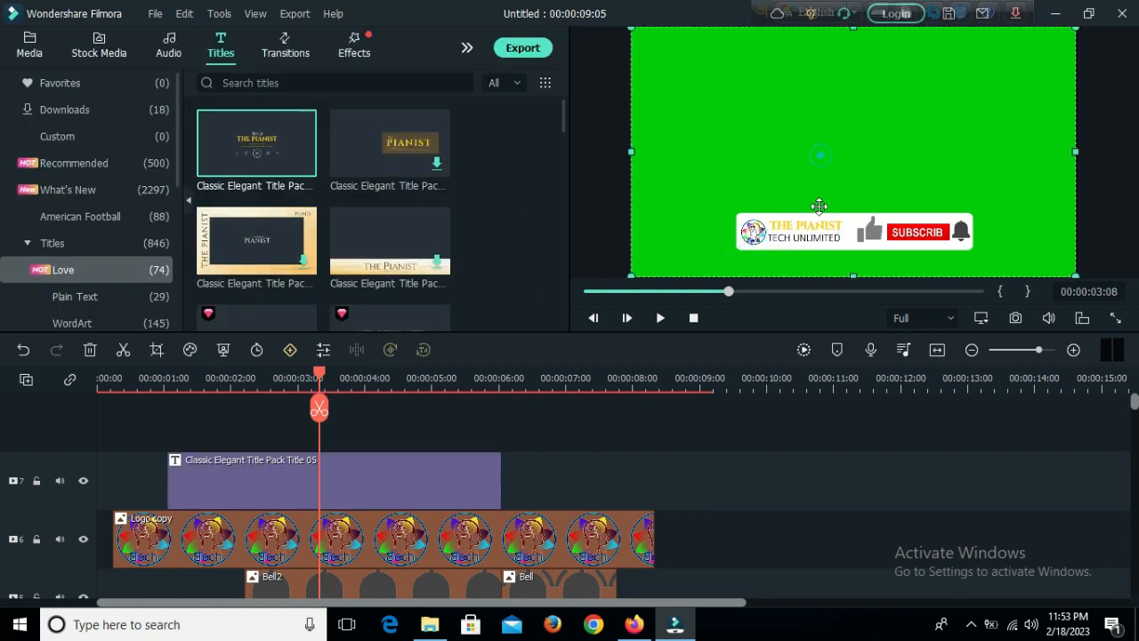
# Recolor the THE PIANIST text to rose red and change its wording to BASIC TECH
pyautogui.doubleClick(805, 237)
pyautogui.click(817, 222)
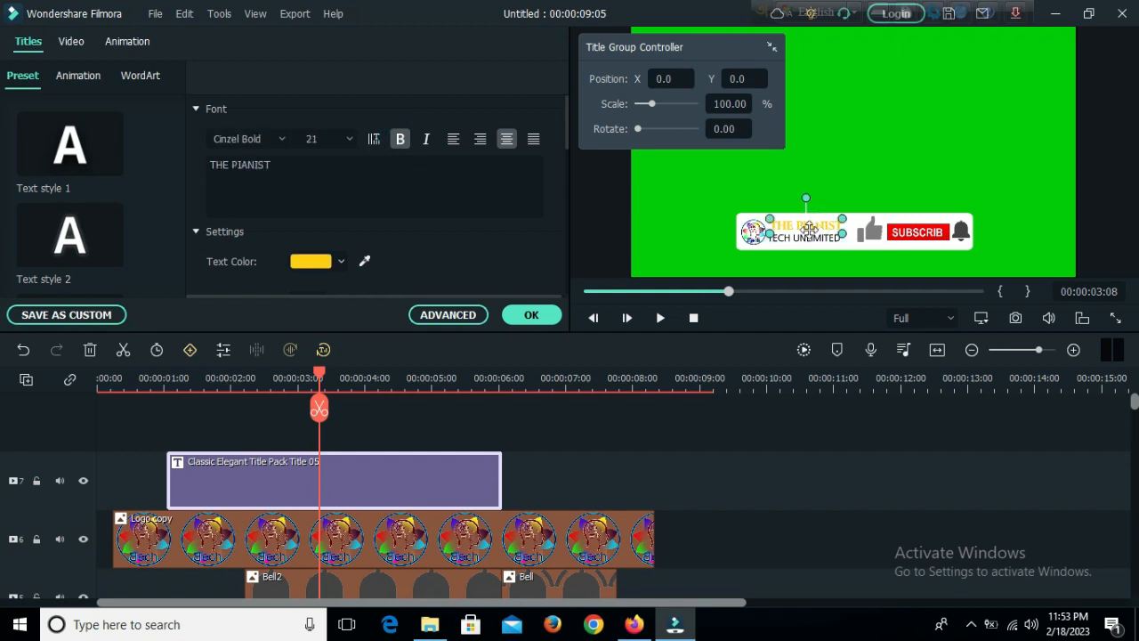
pyautogui.click(340, 261)
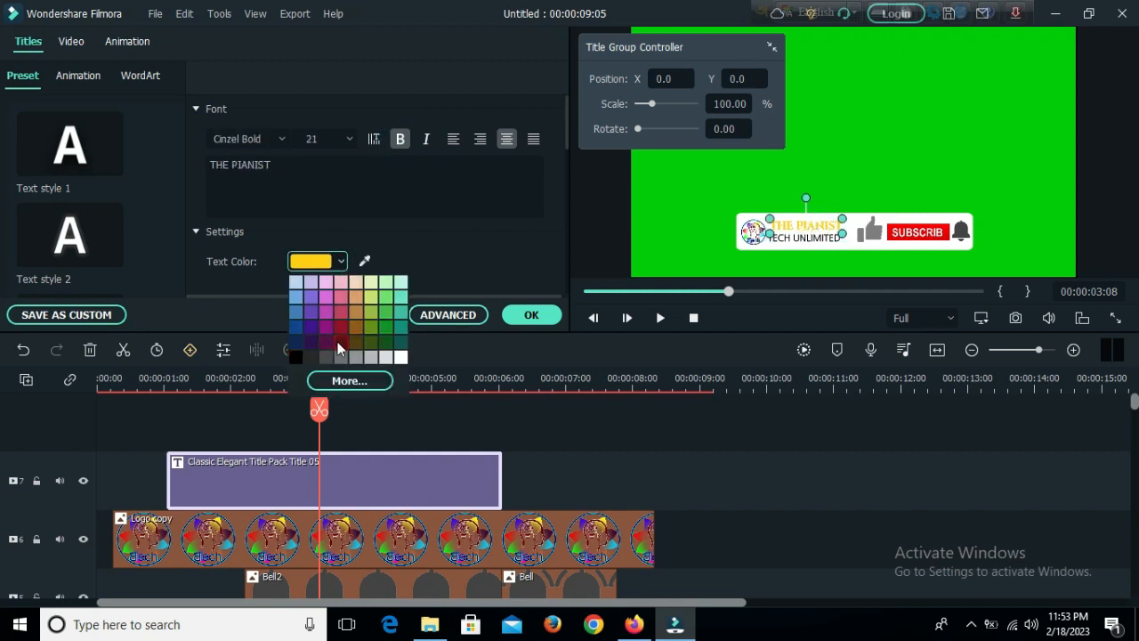
pyautogui.click(338, 348)
pyautogui.click(340, 262)
pyautogui.click(339, 313)
pyautogui.click(267, 184)
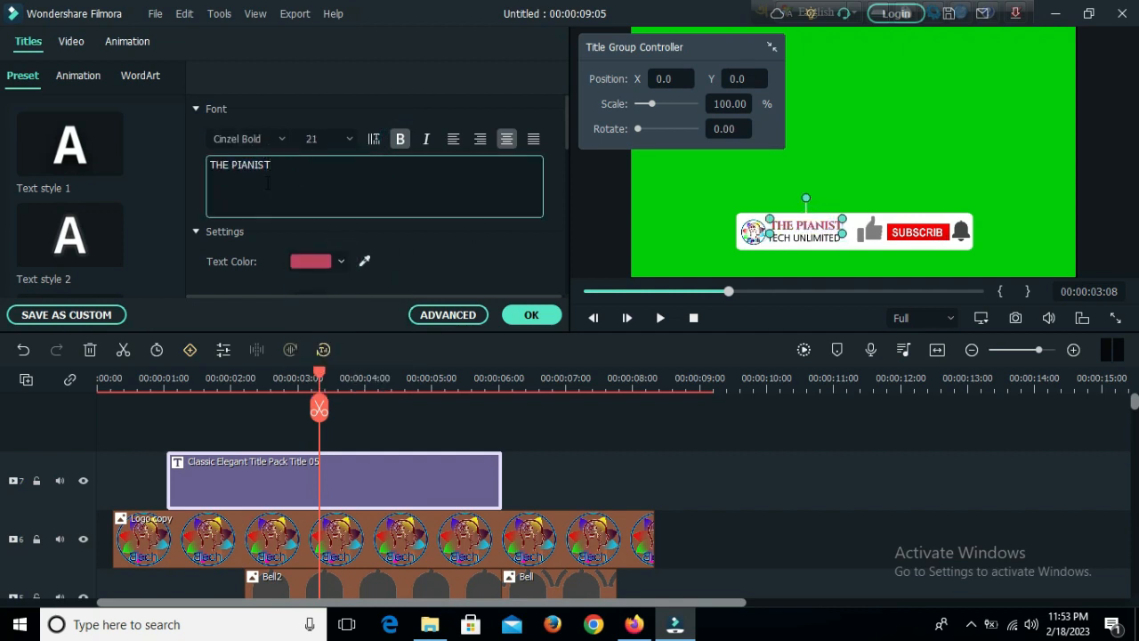
pyautogui.moveTo(210, 163); pyautogui.dragTo(283, 165)
pyautogui.write('BASI')
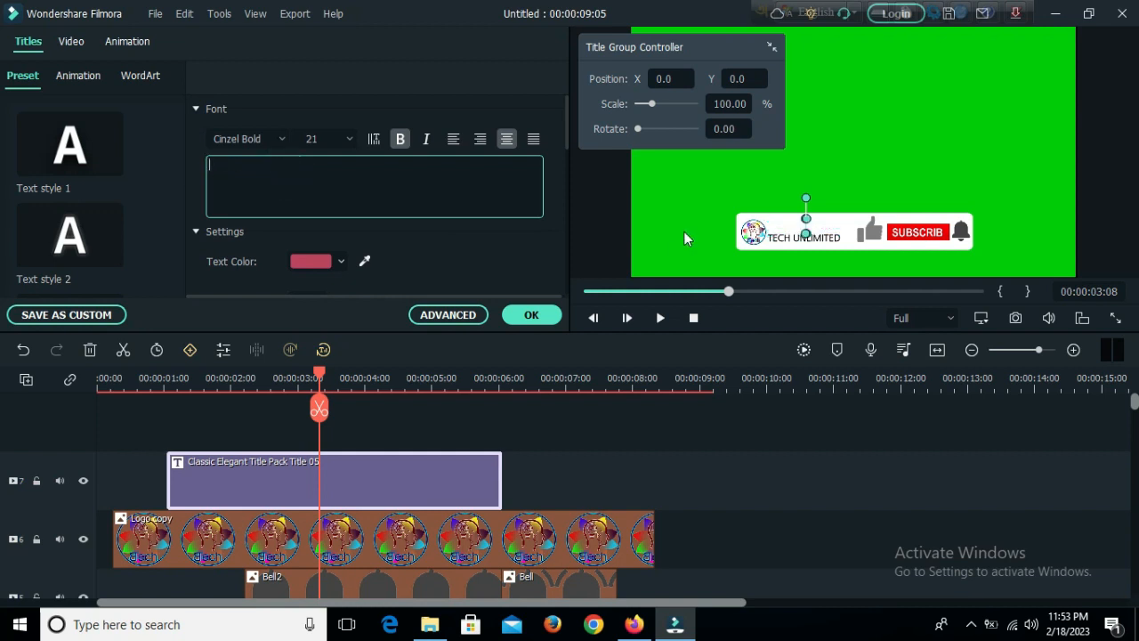
pyautogui.write('C TECH')
pyautogui.click(531, 314)
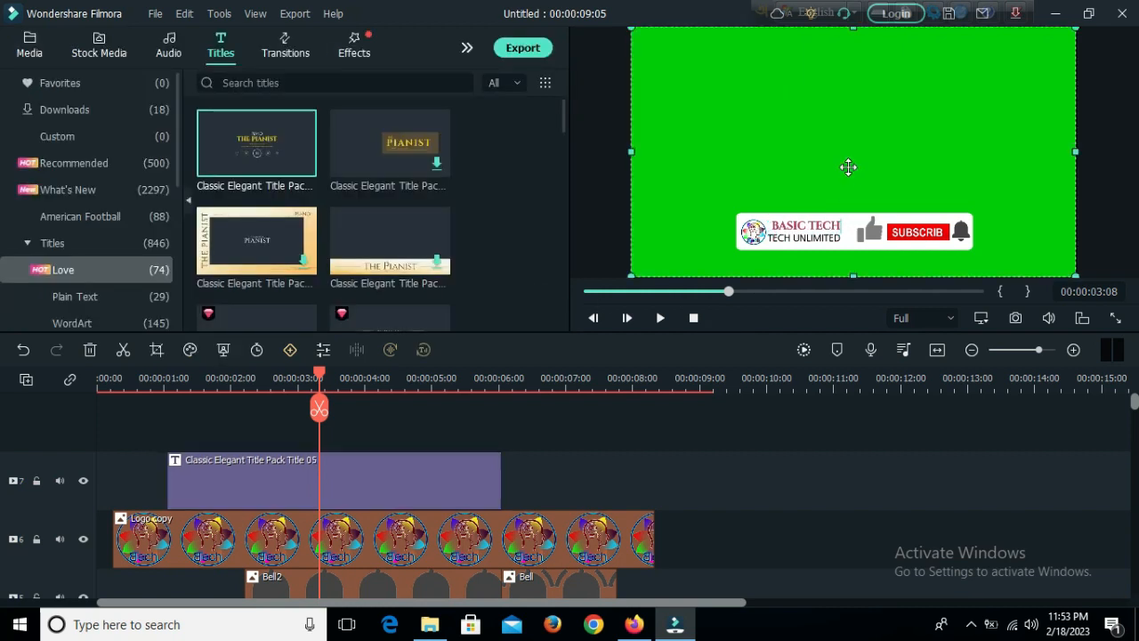
# Shrink the TECH UNLIMITED text slightly so it matches the width of BASIC TECH above it
pyautogui.click(840, 238)
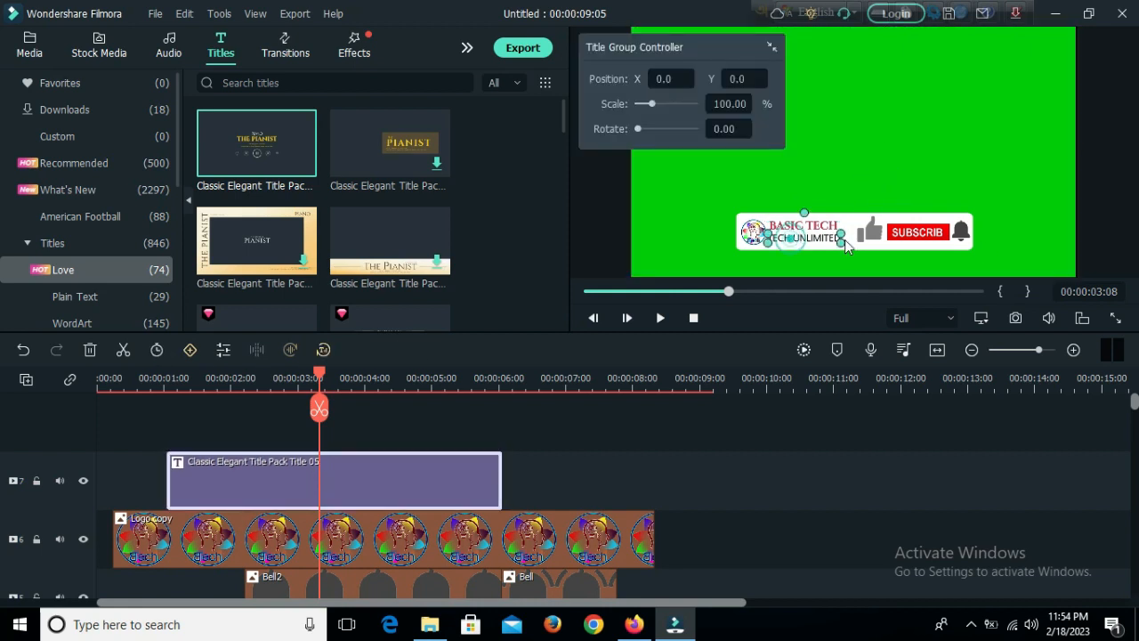
pyautogui.moveTo(841, 243); pyautogui.dragTo(836, 241)
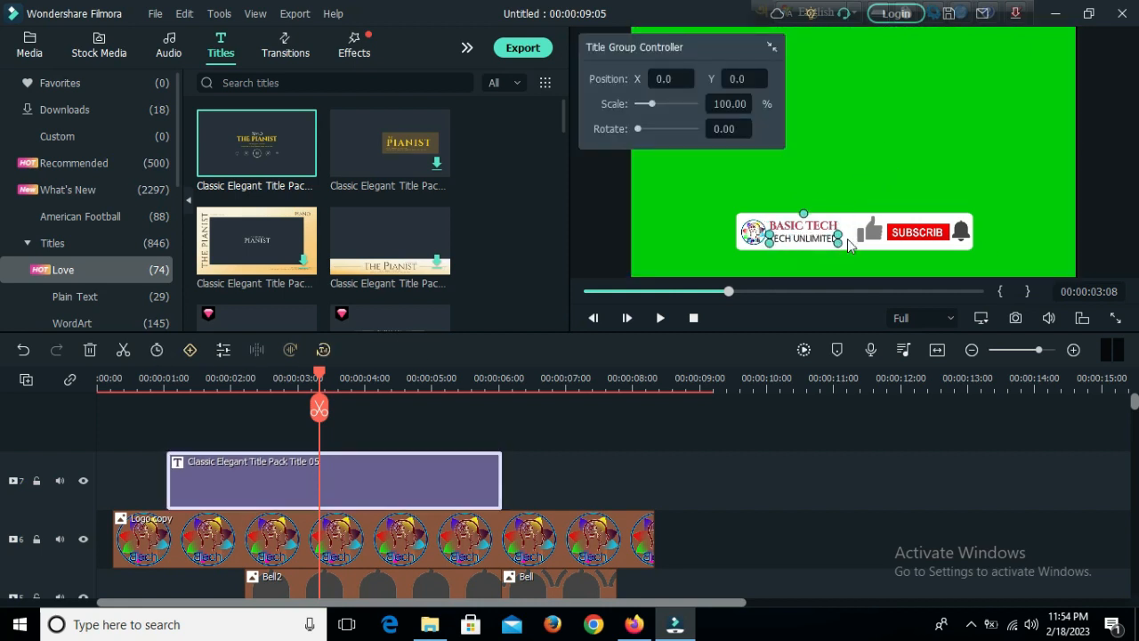
pyautogui.click(835, 166)
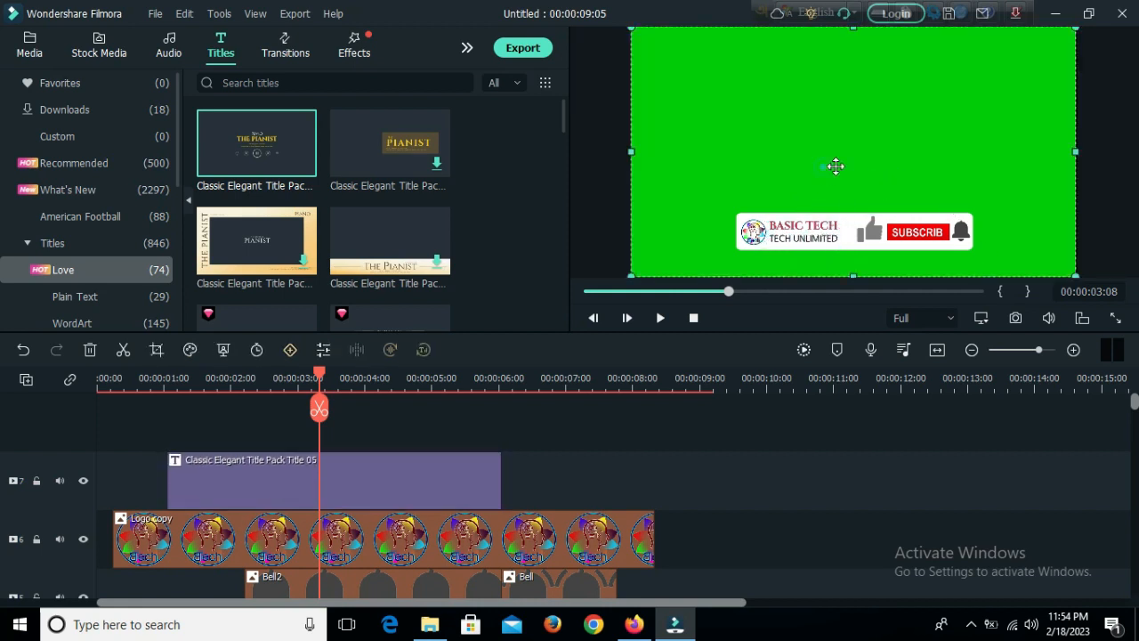
# Import the Hand image from the Potos folder into the project media
pyautogui.scroll(-3, 623, 399)
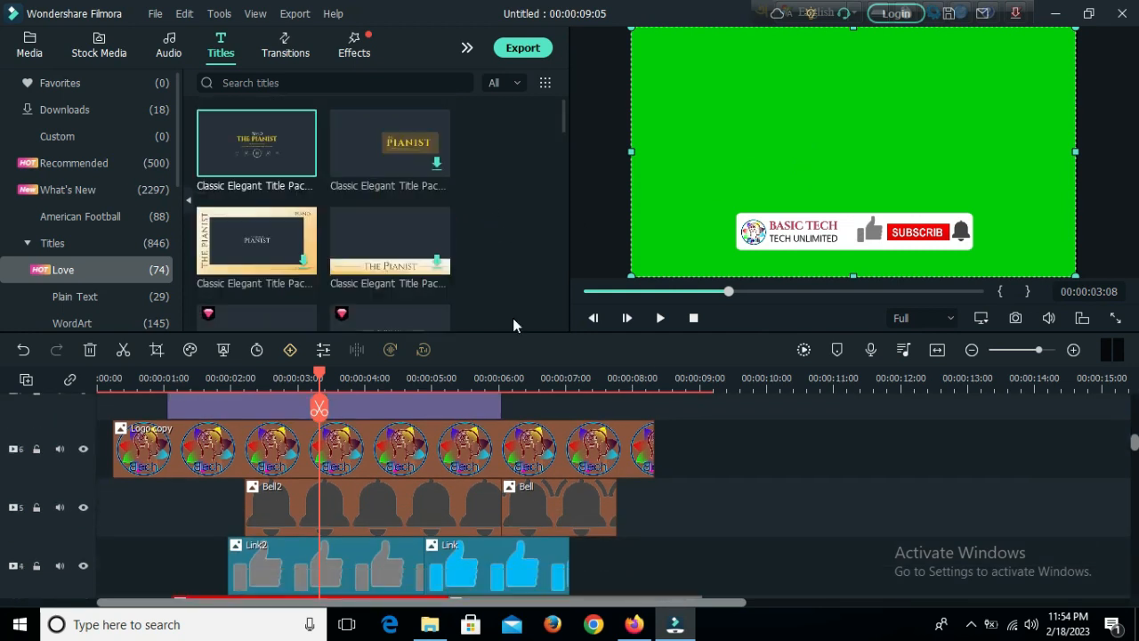
pyautogui.scroll(-5, 512, 317)
pyautogui.scroll(-4, 737, 499)
pyautogui.scroll(5, 737, 498)
pyautogui.click(28, 45)
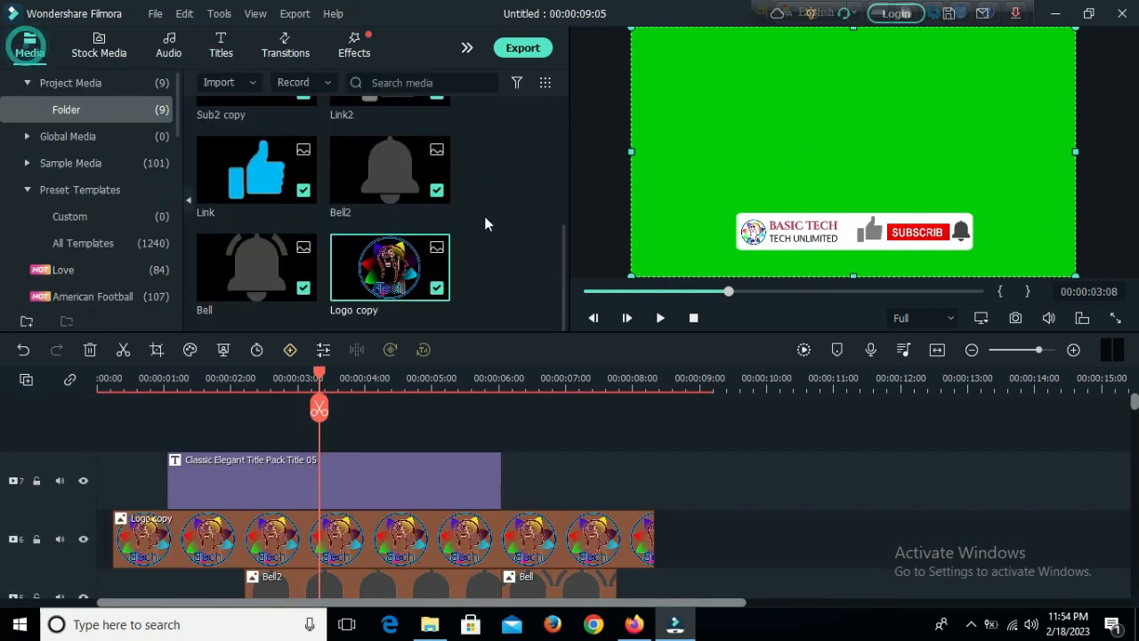
pyautogui.doubleClick(485, 223)
pyautogui.click(198, 39)
pyautogui.doubleClick(500, 132)
pyautogui.click(493, 143)
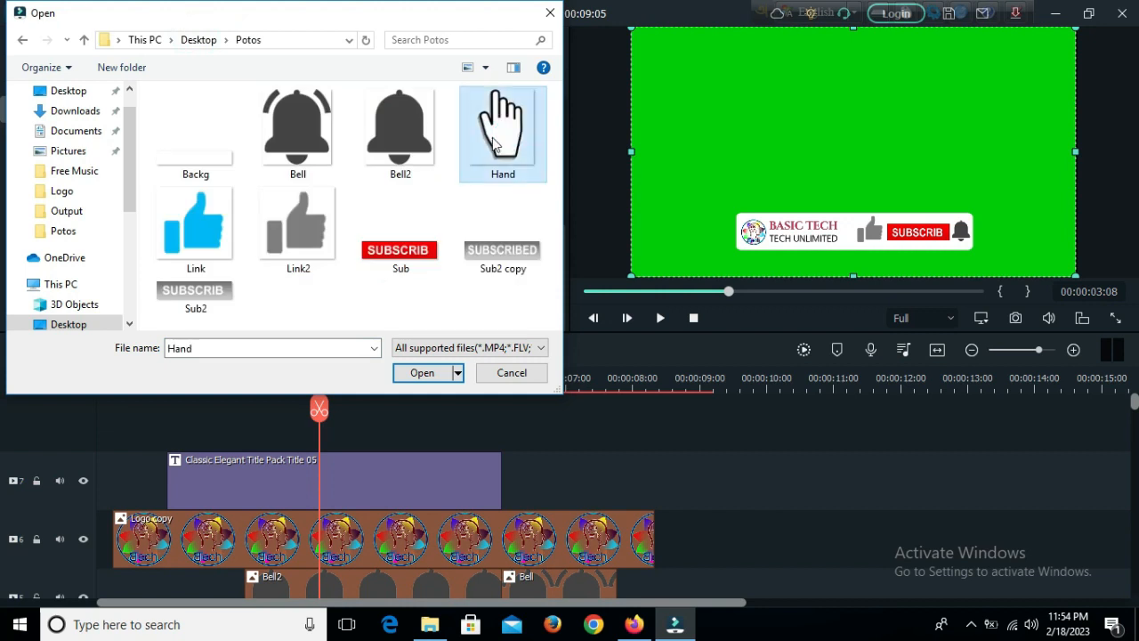
pyautogui.doubleClick(493, 138)
# Place the Hand image on track 7 with the title on track 8, aligning its start with the Logo copy clip
pyautogui.scroll(-2, 501, 273)
pyautogui.moveTo(252, 272); pyautogui.dragTo(541, 485)
pyautogui.moveTo(437, 479); pyautogui.dragTo(446, 444)
pyautogui.moveTo(567, 534); pyautogui.dragTo(315, 516)
pyautogui.scroll(-2, 375, 454)
pyautogui.moveTo(282, 449); pyautogui.dragTo(106, 525)
pyautogui.click(600, 542)
# Scale the Hand image to about 15.61% and position it just below the frame under the white bar
pyautogui.click(874, 105)
pyautogui.moveTo(746, 275); pyautogui.dragTo(873, 253)
pyautogui.click(837, 266)
pyautogui.scroll(-6, 458, 445)
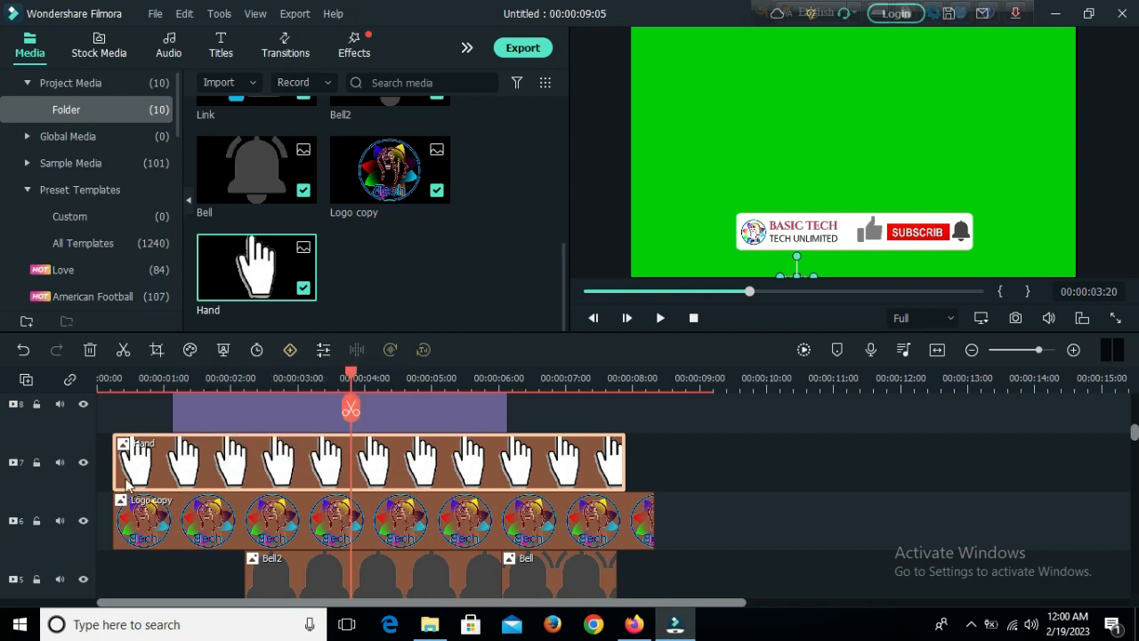
# Keyframe the Hand below the frame at 00:00:00:11 and over the like icon at 00:00:01:18, position X 24.5, Y -150.8
pyautogui.moveTo(354, 378); pyautogui.dragTo(126, 433)
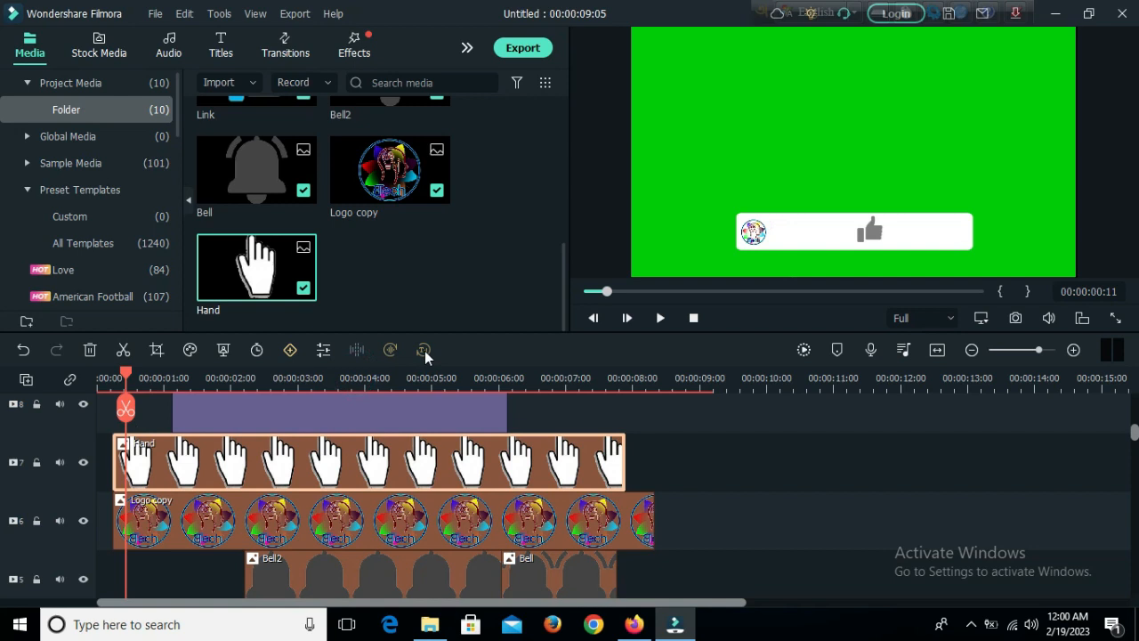
pyautogui.click(290, 350)
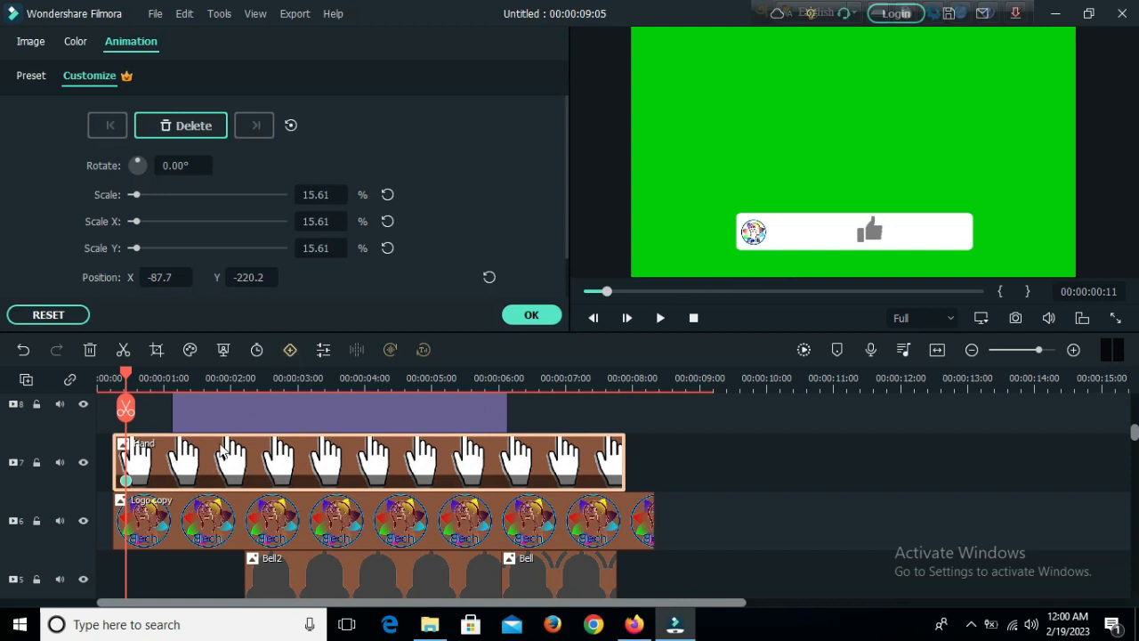
pyautogui.moveTo(127, 377); pyautogui.dragTo(212, 383)
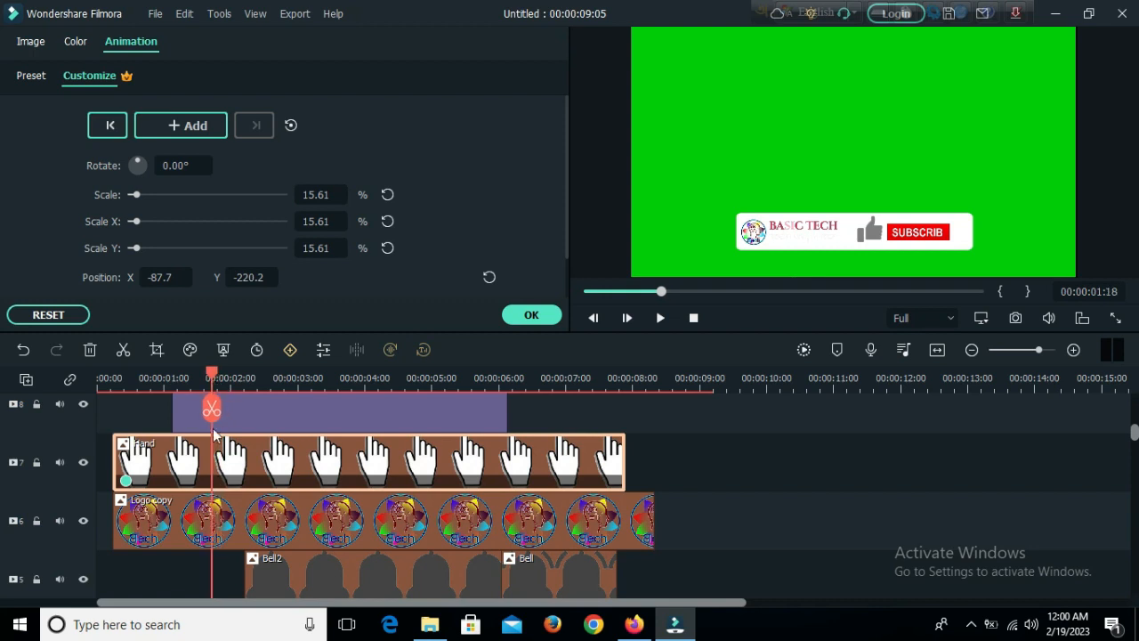
pyautogui.click(289, 354)
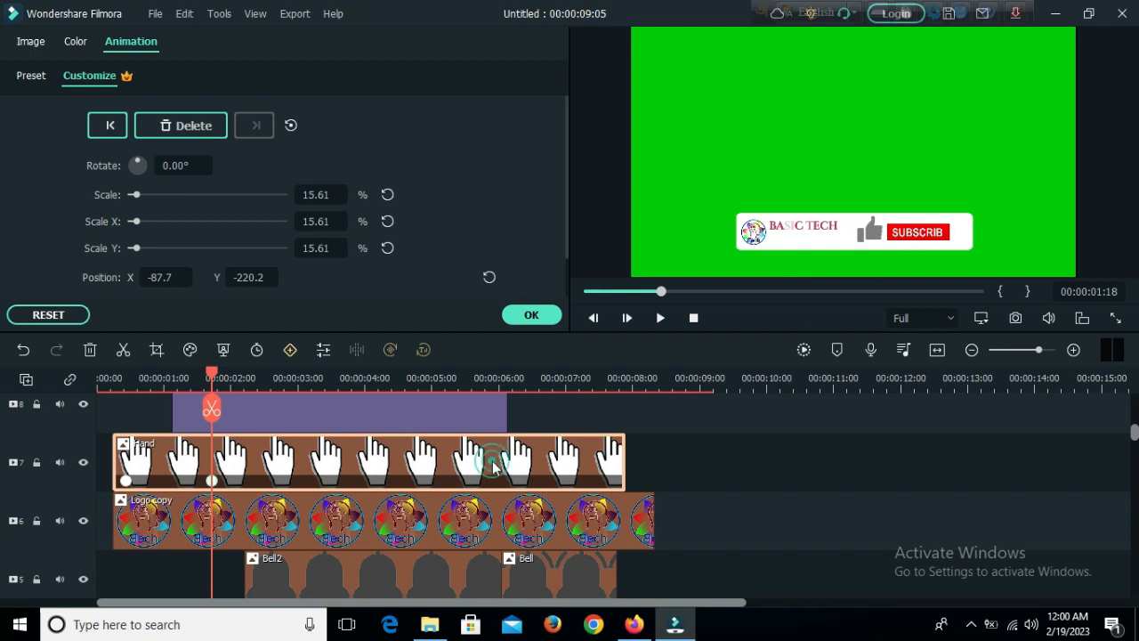
pyautogui.click(781, 264)
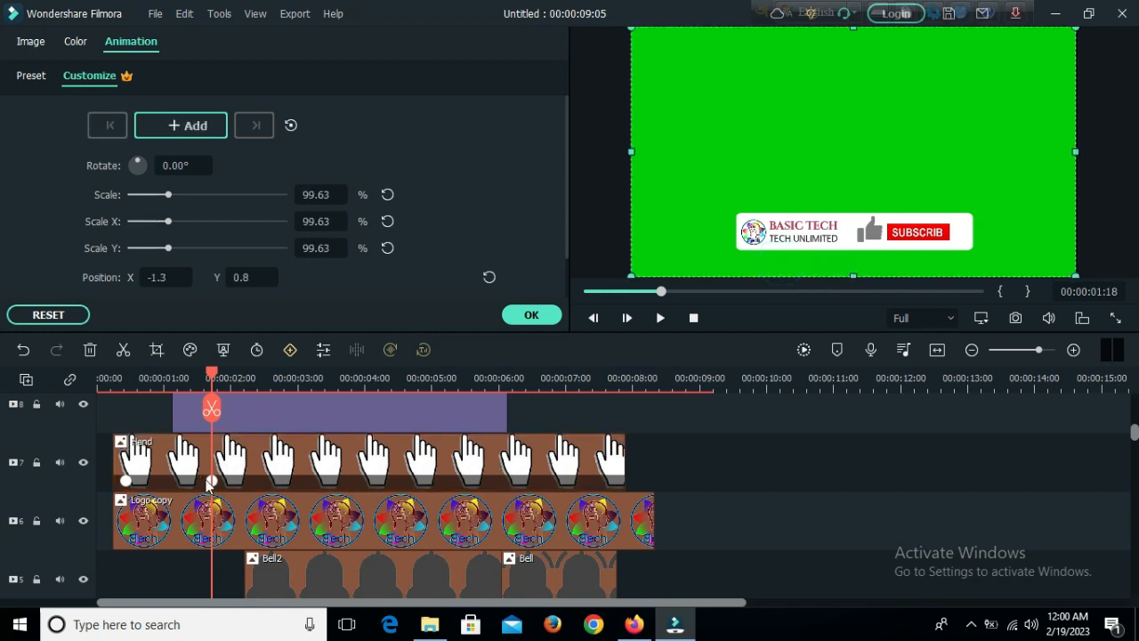
pyautogui.click(210, 482)
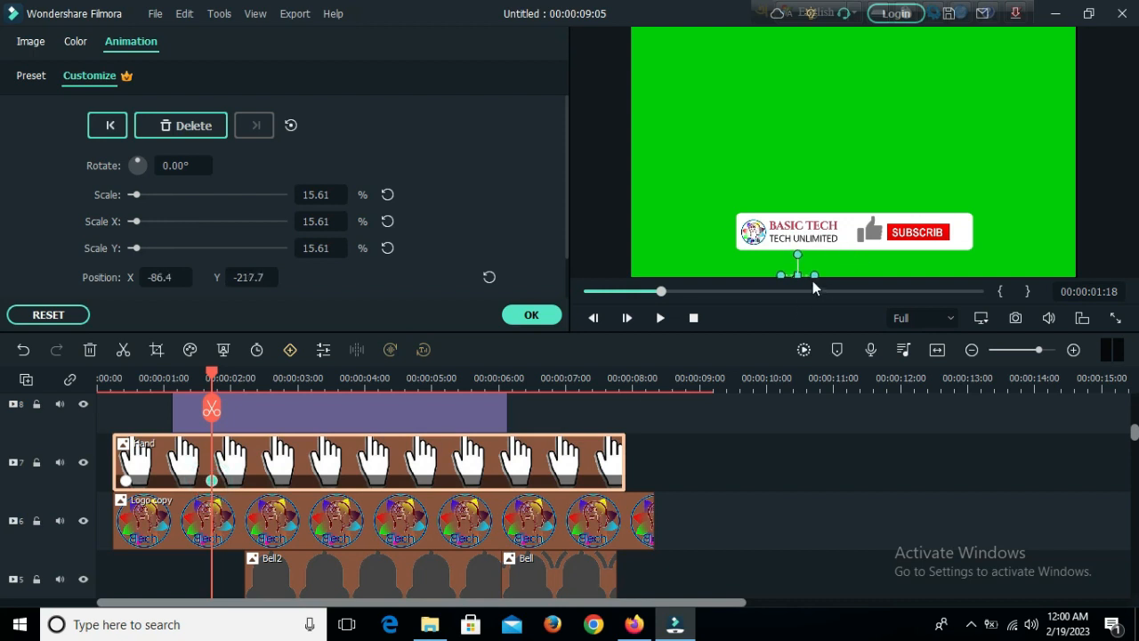
pyautogui.moveTo(804, 275); pyautogui.dragTo(870, 244)
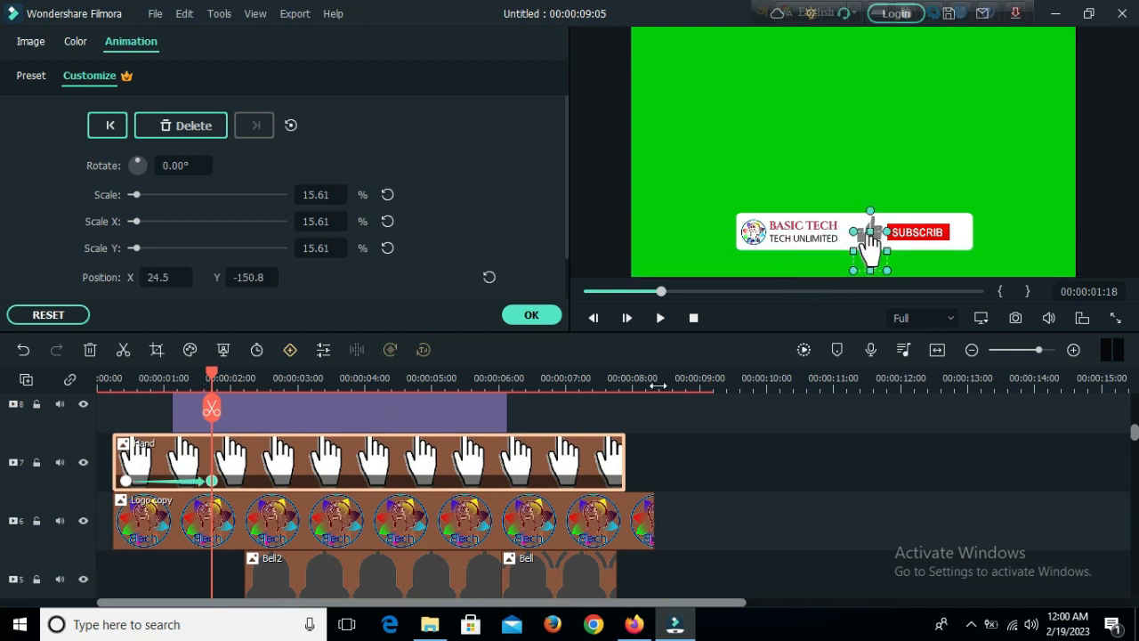
pyautogui.click(531, 317)
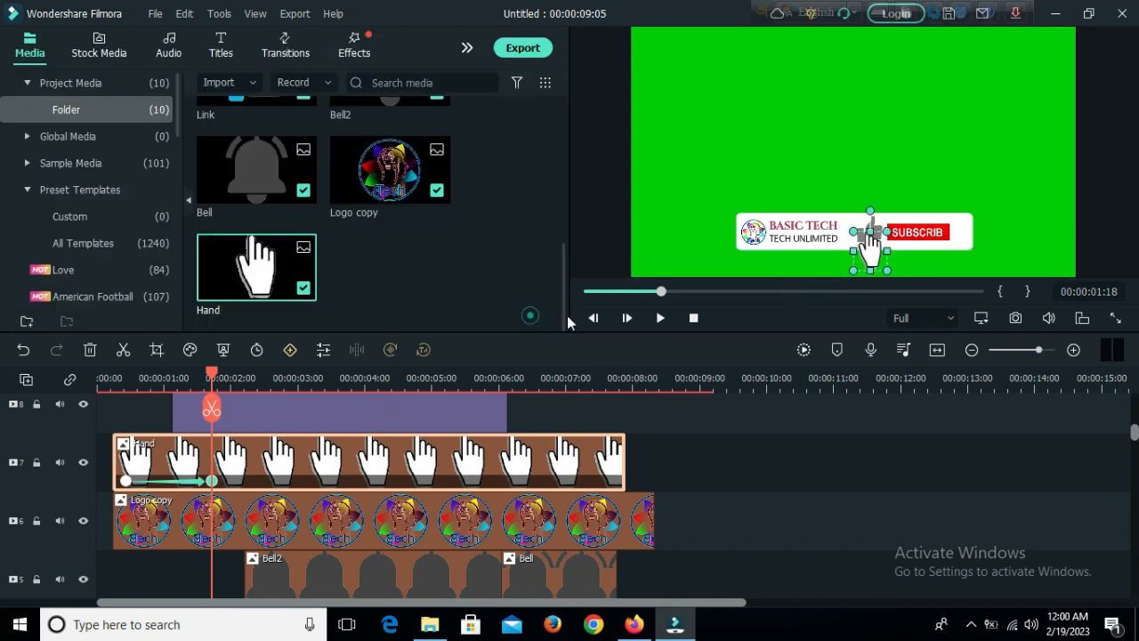
# Play the hand animation from the start, pause at 00:00:02:14 and add a keyframe holding the Hand over the like icon
pyautogui.click(695, 320)
pyautogui.click(656, 318)
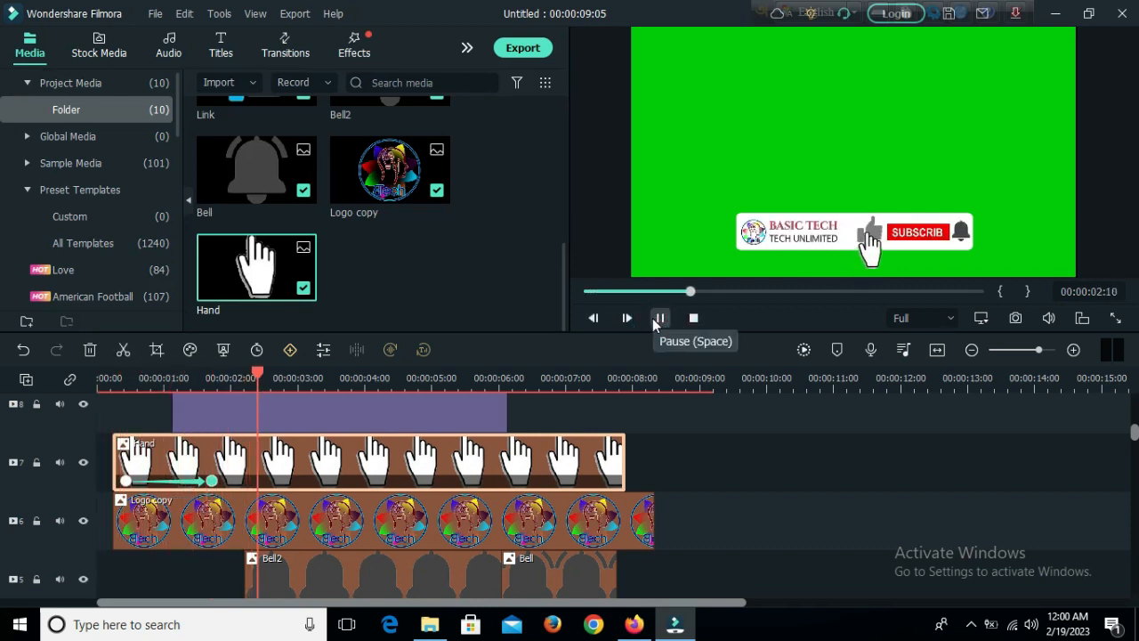
pyautogui.click(657, 319)
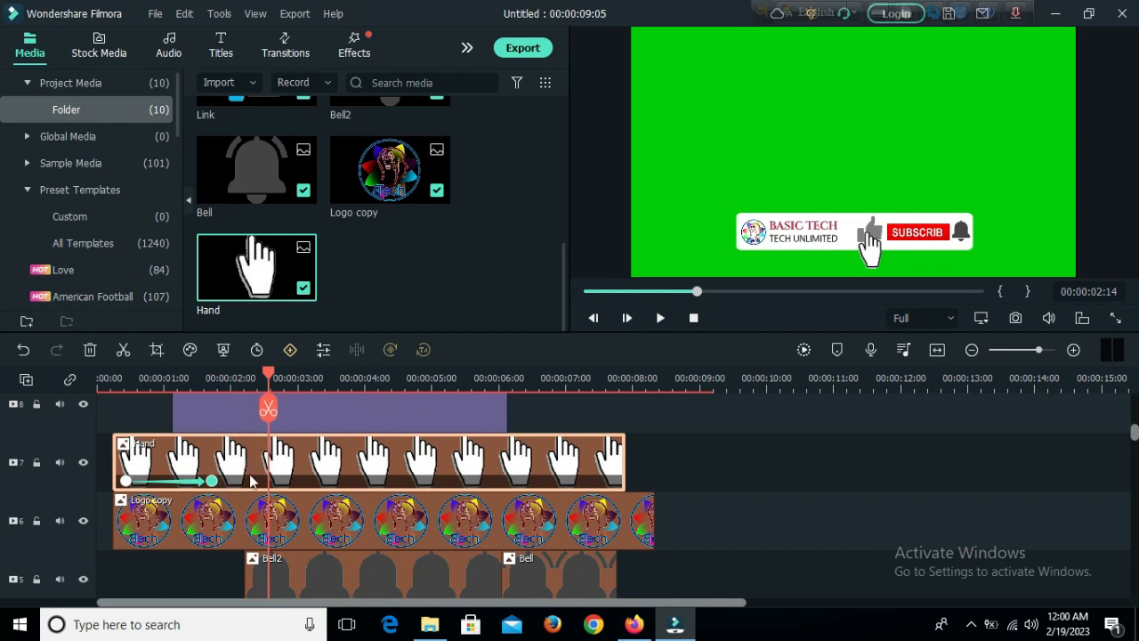
pyautogui.click(289, 351)
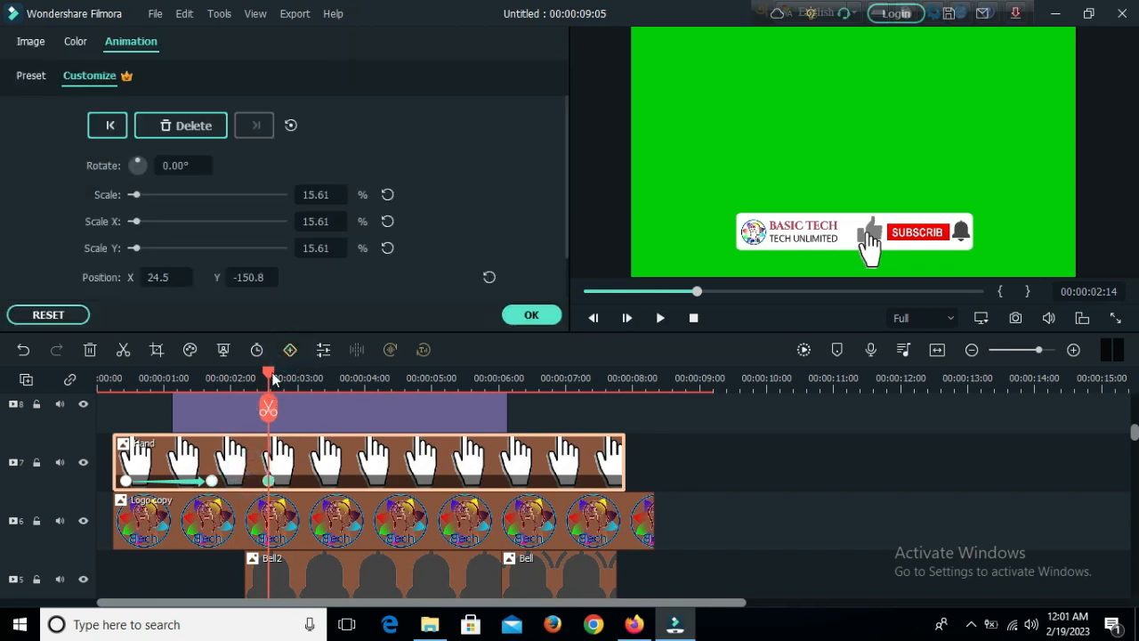
# Add a Hand keyframe at 00:00:03:14 and move the Hand from the like icon toward the subscribe button
pyautogui.moveTo(284, 375); pyautogui.dragTo(337, 381)
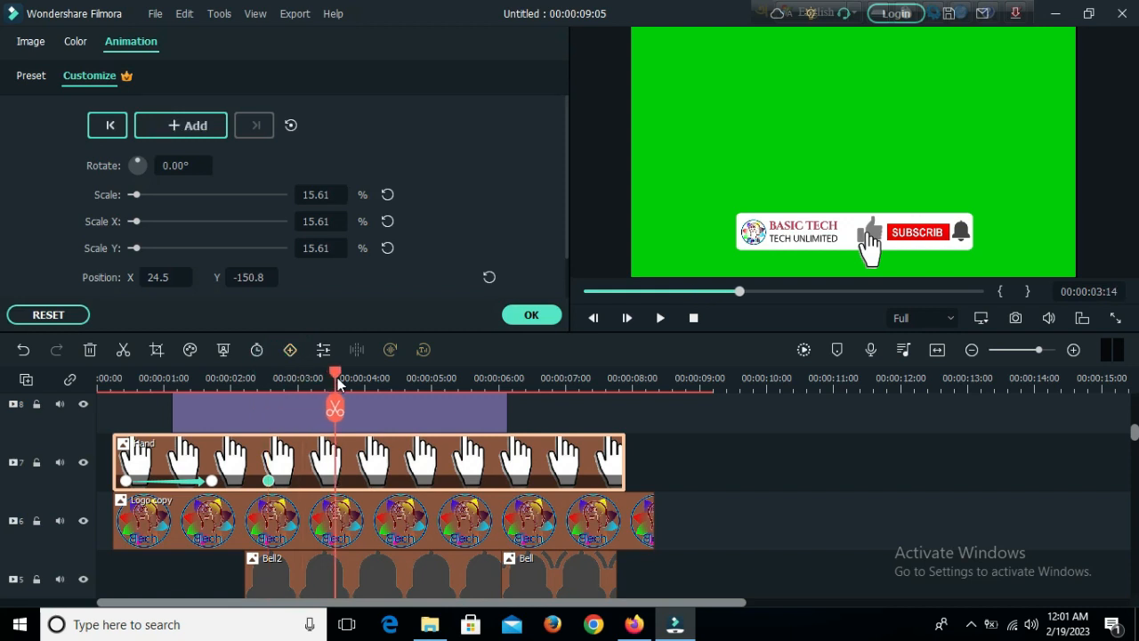
pyautogui.click(289, 350)
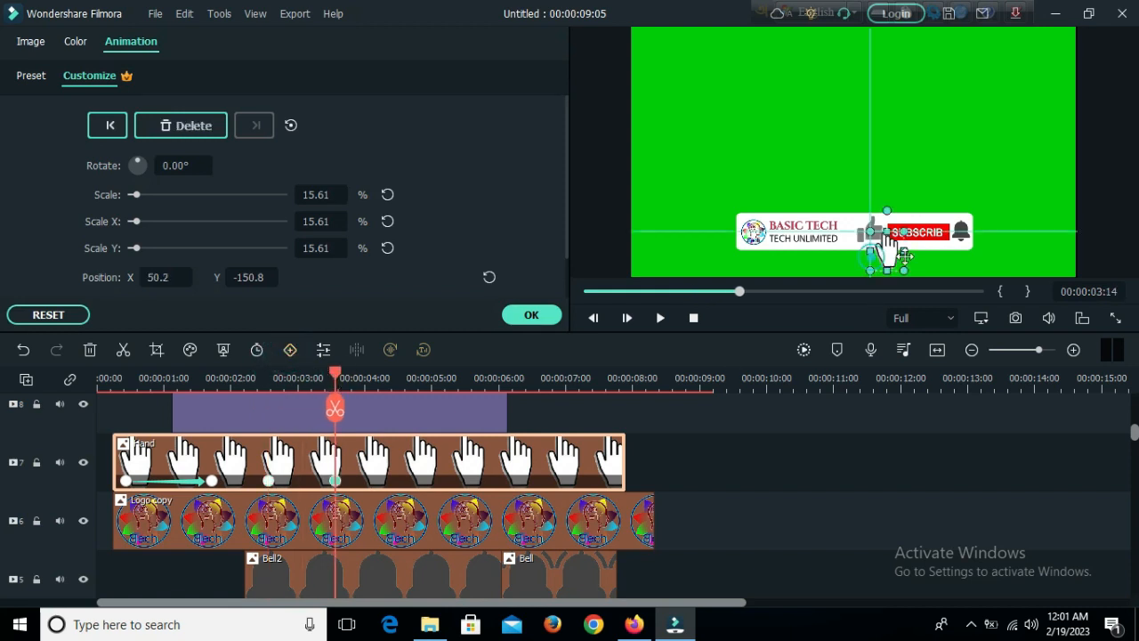
pyautogui.click(270, 480)
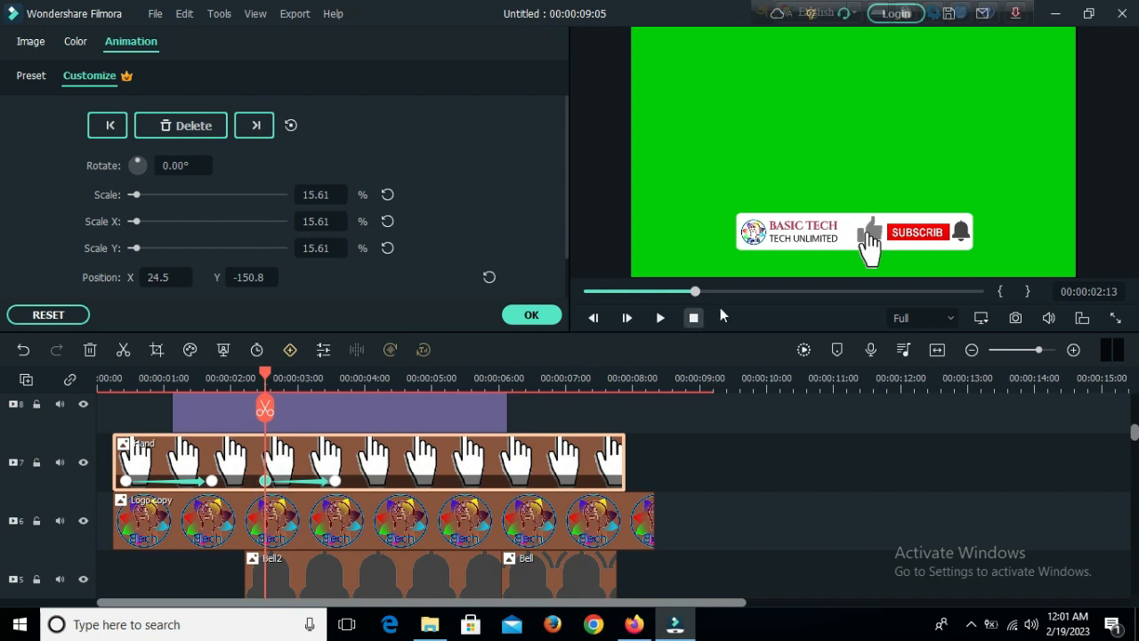
# Play the hand animation from 00:00:00:24 and add a Hand keyframe at 00:00:04:14, holding it over the subscribe button
pyautogui.moveTo(273, 377); pyautogui.dragTo(161, 377)
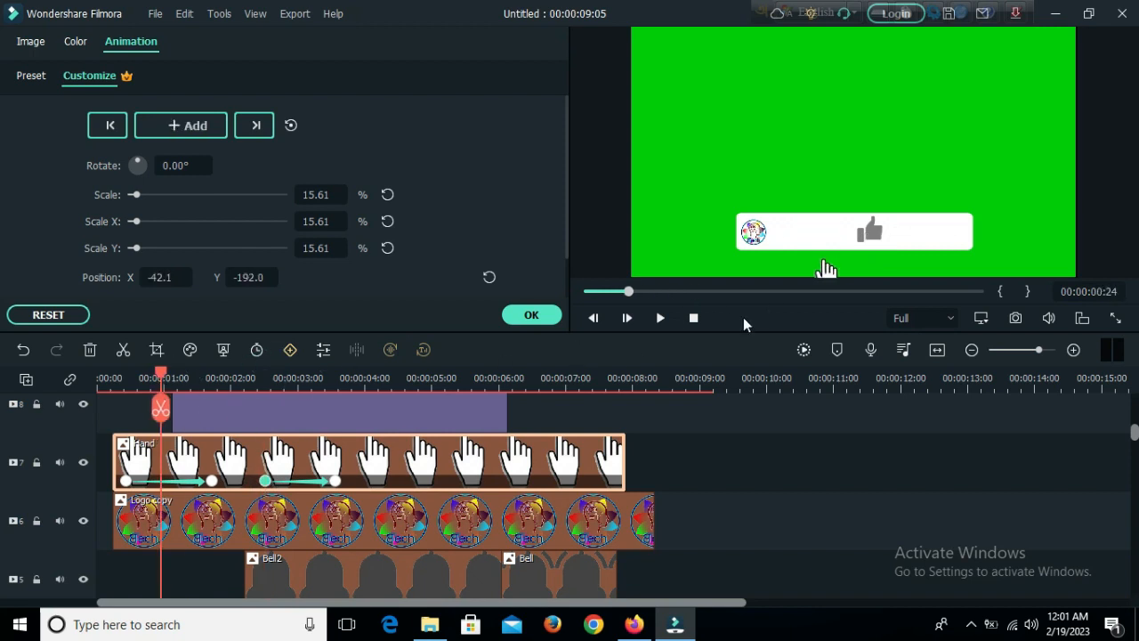
pyautogui.click(660, 318)
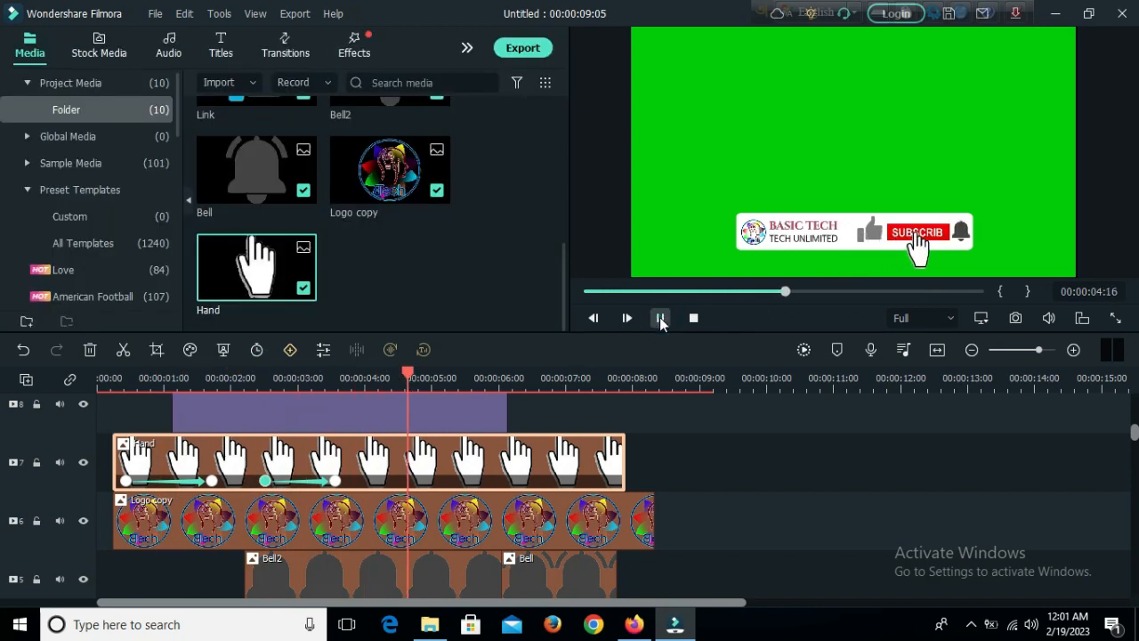
pyautogui.moveTo(492, 371); pyautogui.dragTo(403, 385)
pyautogui.doubleClick(434, 469)
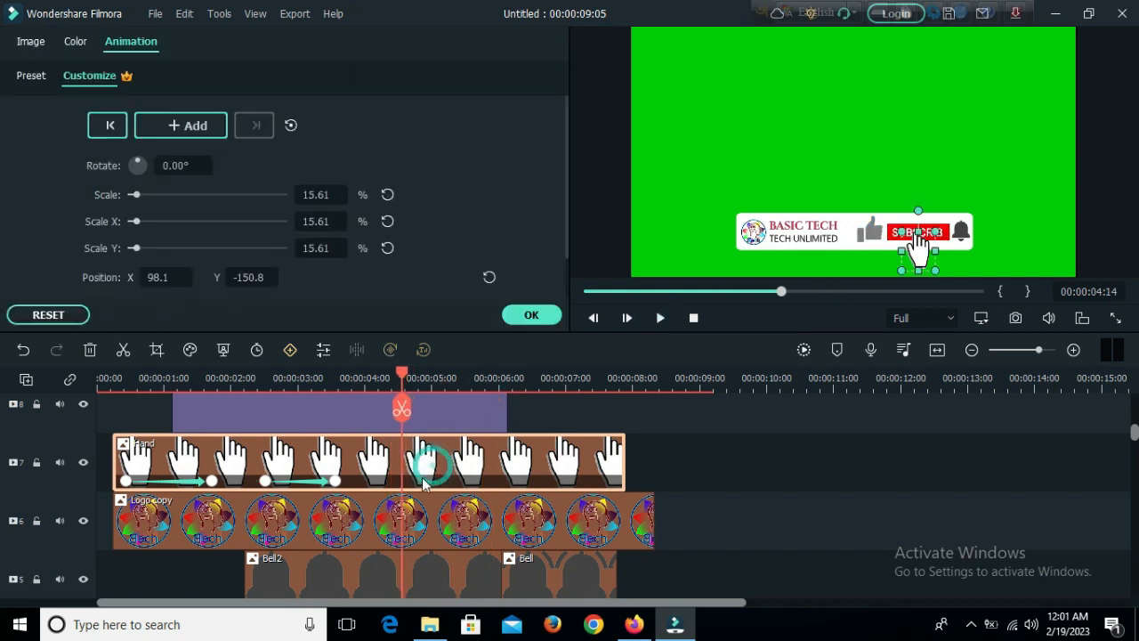
pyautogui.click(180, 125)
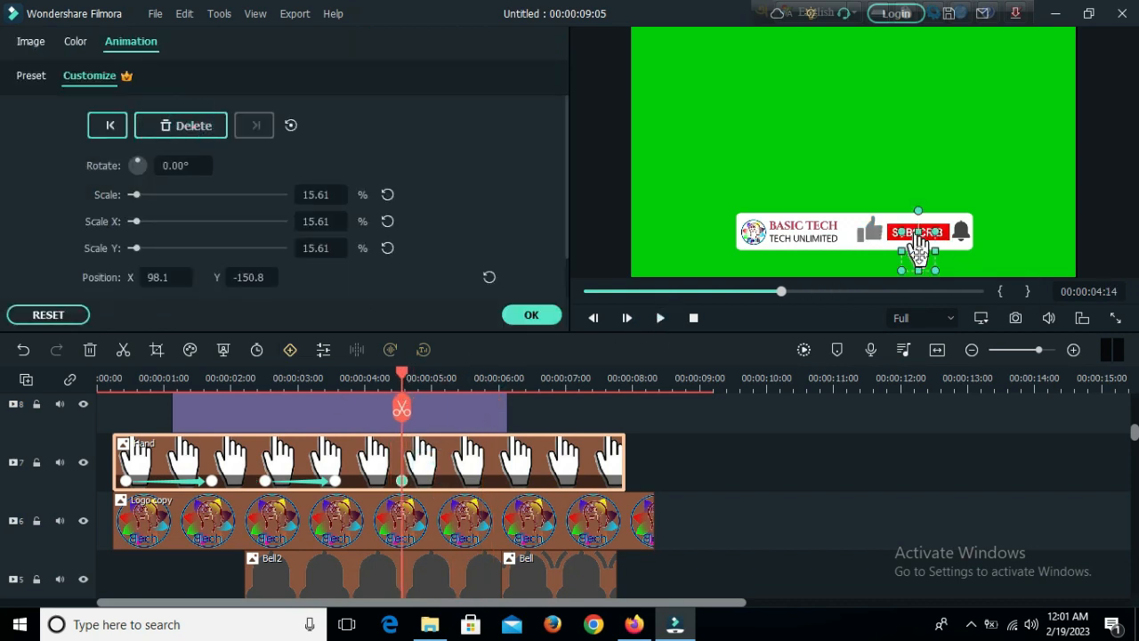
# Add a Hand keyframe at 00:00:05:13 and move the Hand over the bell icon, position X 166.8, Y -150.8
pyautogui.moveTo(408, 381); pyautogui.dragTo(465, 381)
pyautogui.click(288, 348)
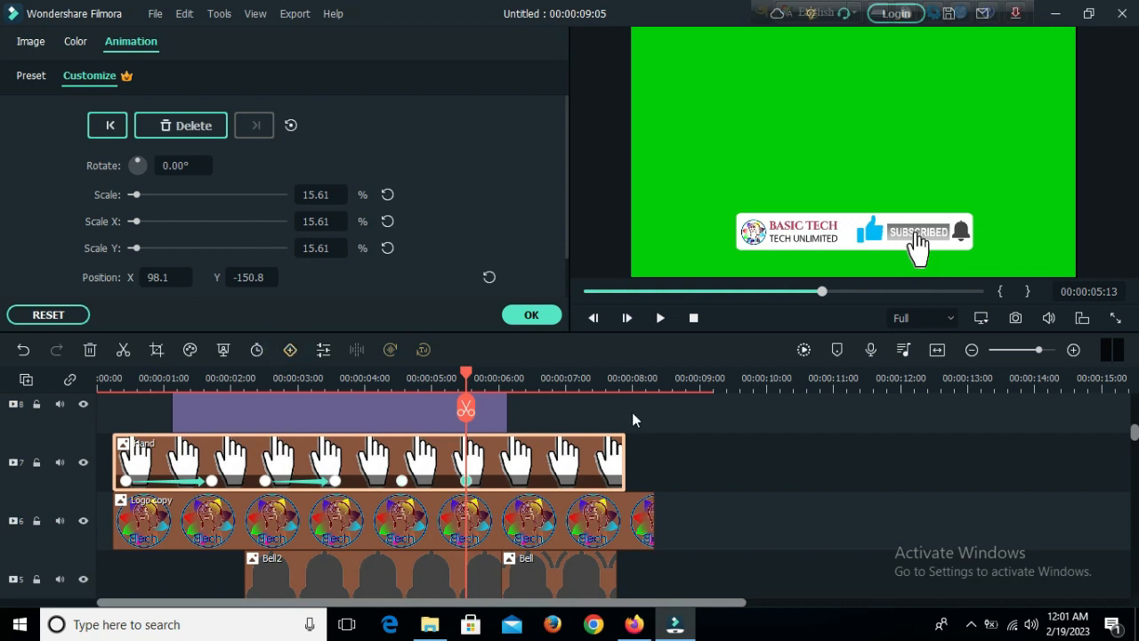
pyautogui.moveTo(919, 249); pyautogui.dragTo(963, 247)
pyautogui.click(659, 317)
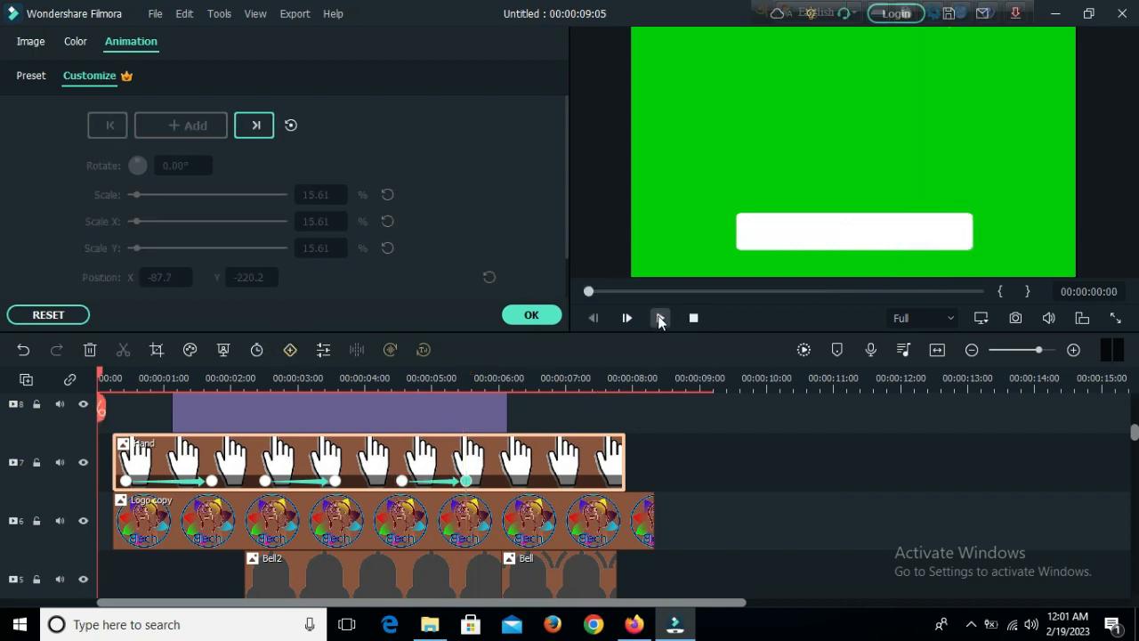
pyautogui.click(532, 316)
# Play the animation from the start and add a Hand keyframe at 00:00:06:07, holding it over the bell icon
pyautogui.click(661, 318)
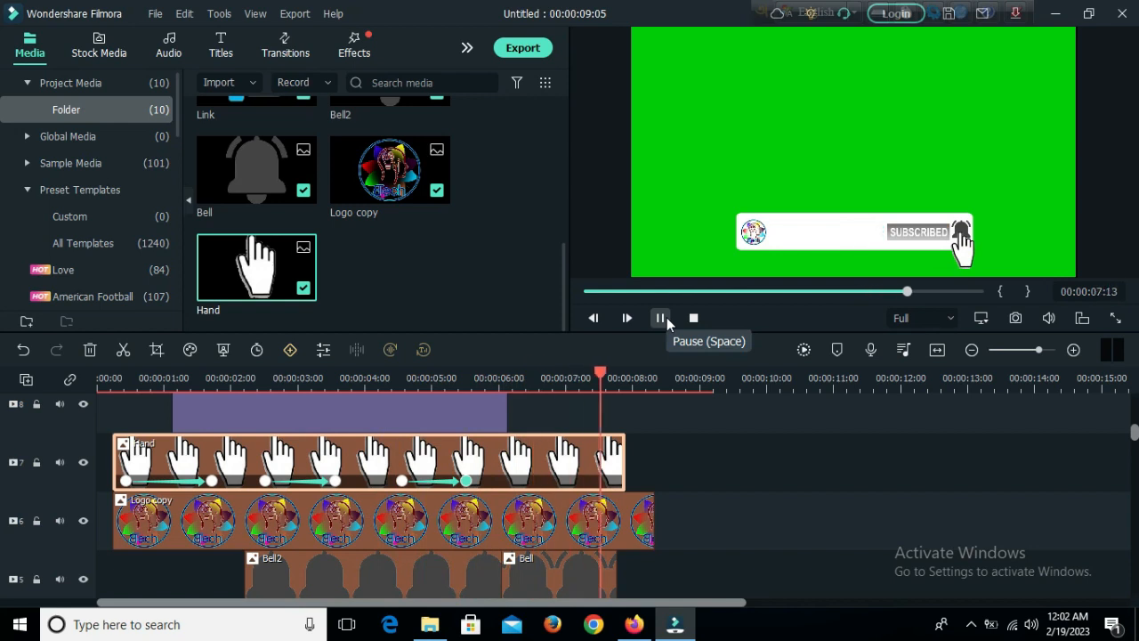
pyautogui.click(661, 318)
pyautogui.click(516, 378)
pyautogui.click(297, 350)
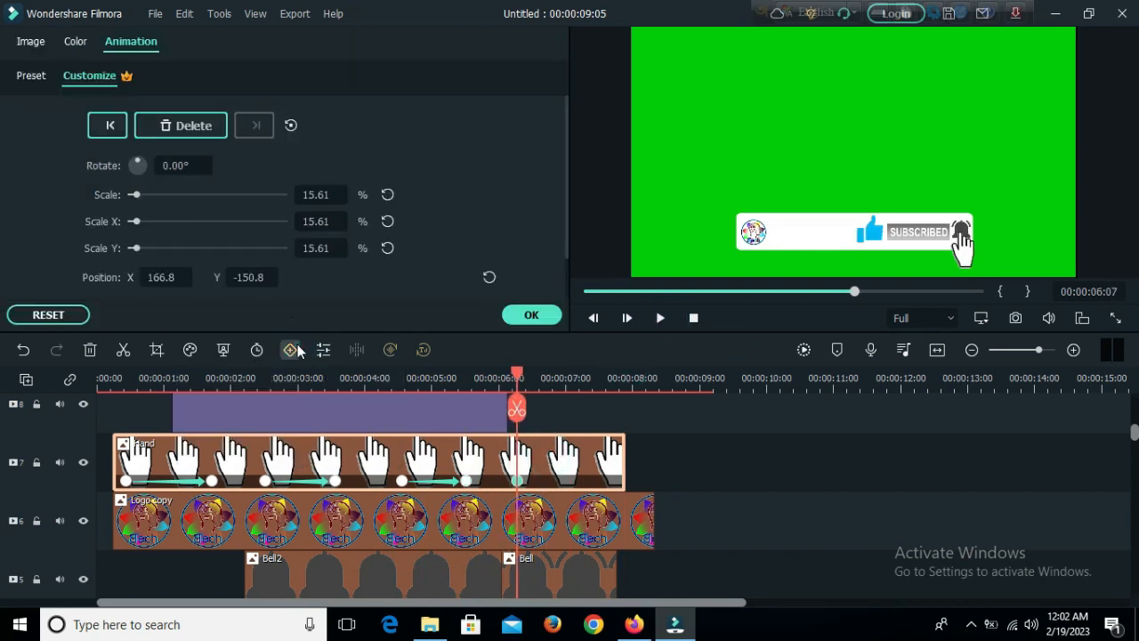
# Keyframe the Hand out of the frame at 00:00:07:11, position X 270.1, Y -234.9, and play the whole animation
pyautogui.moveTo(511, 368); pyautogui.dragTo(595, 372)
pyautogui.click(183, 124)
pyautogui.moveTo(961, 242); pyautogui.dragTo(1032, 308)
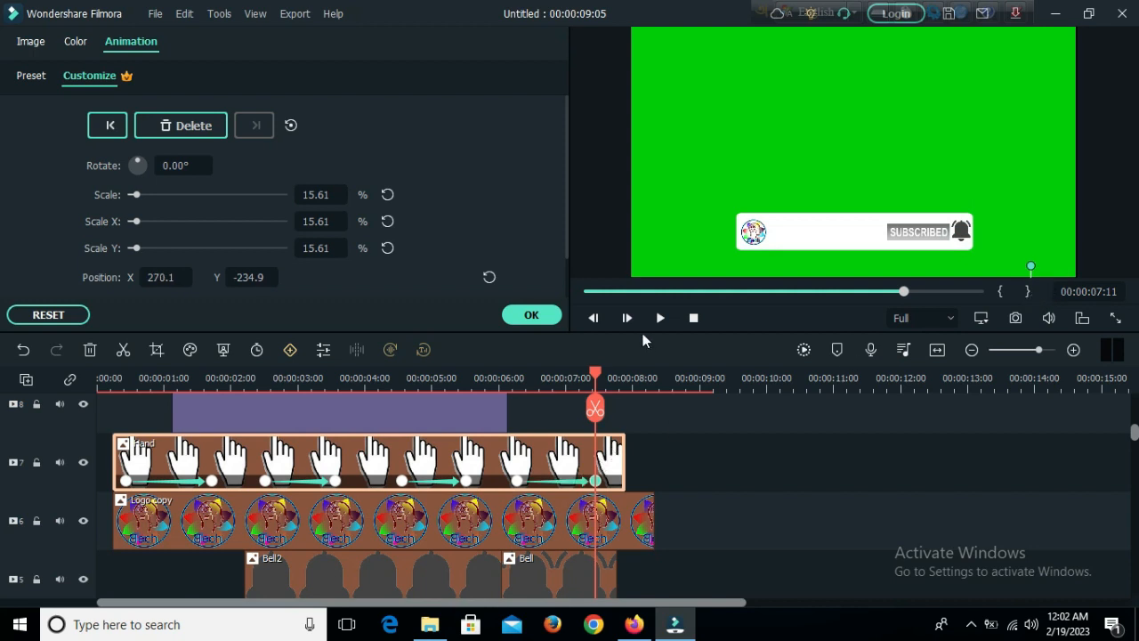
pyautogui.click(531, 314)
pyautogui.click(693, 318)
pyautogui.click(659, 318)
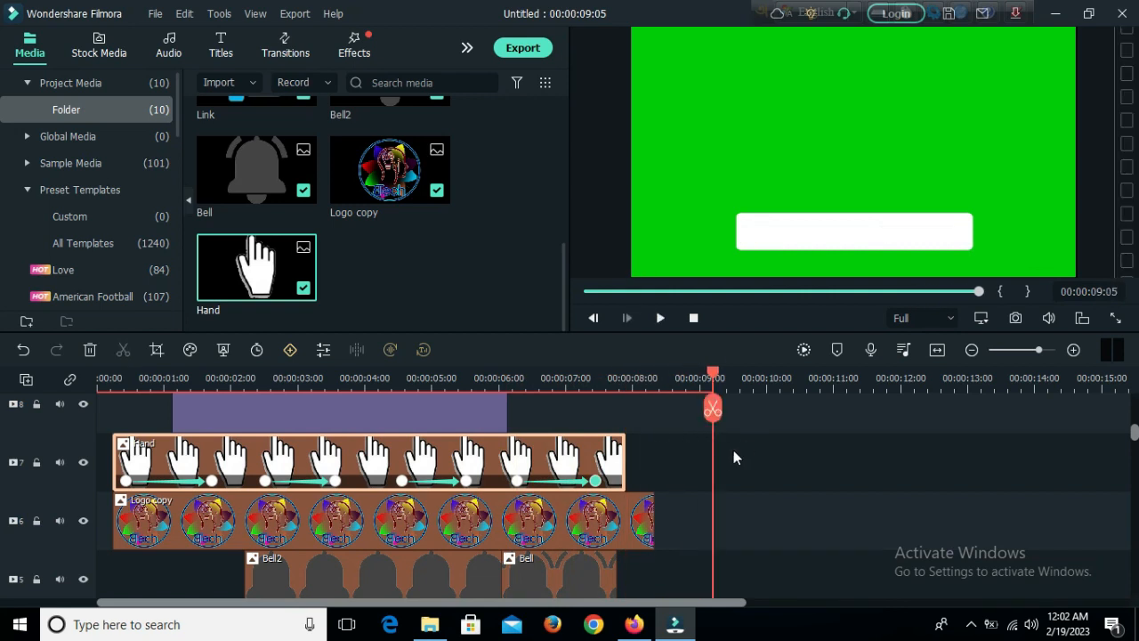
# Extend the channel title clip to start near the beginning of the timeline and end just after 00:00:08:00
pyautogui.click(747, 470)
pyautogui.scroll(1, 745, 472)
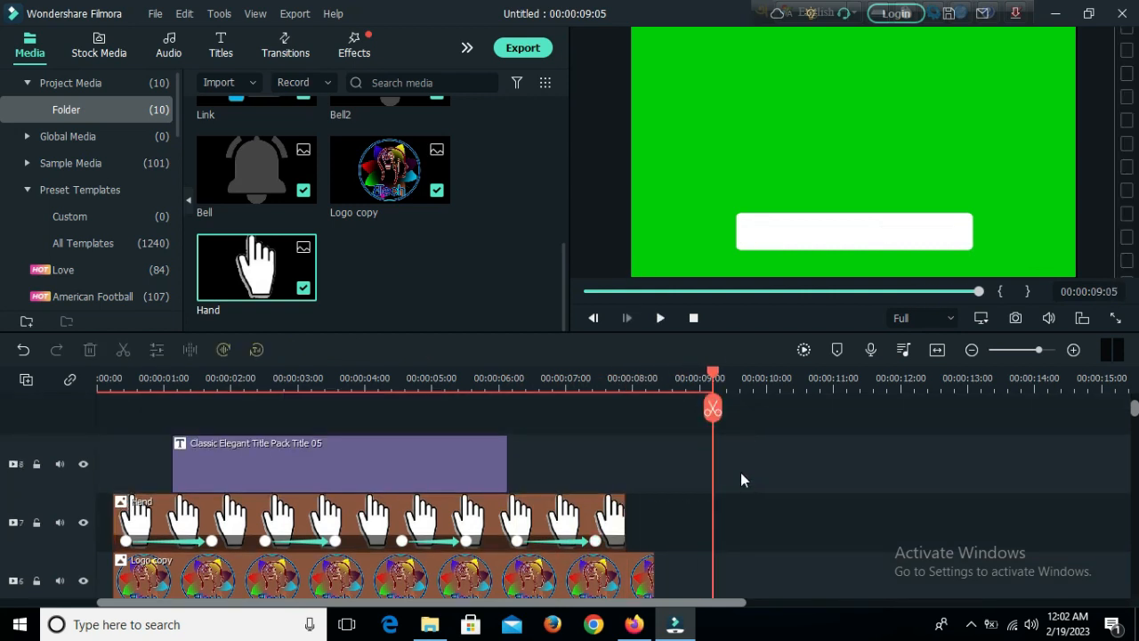
pyautogui.moveTo(717, 379); pyautogui.dragTo(193, 380)
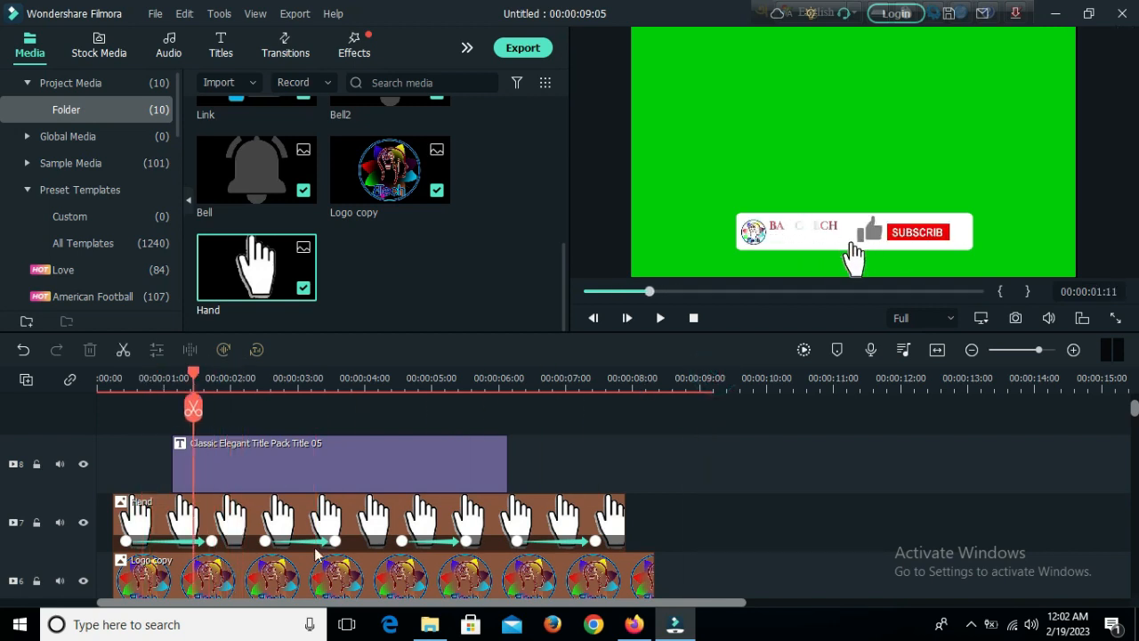
pyautogui.click(220, 476)
pyautogui.moveTo(172, 469); pyautogui.dragTo(105, 469)
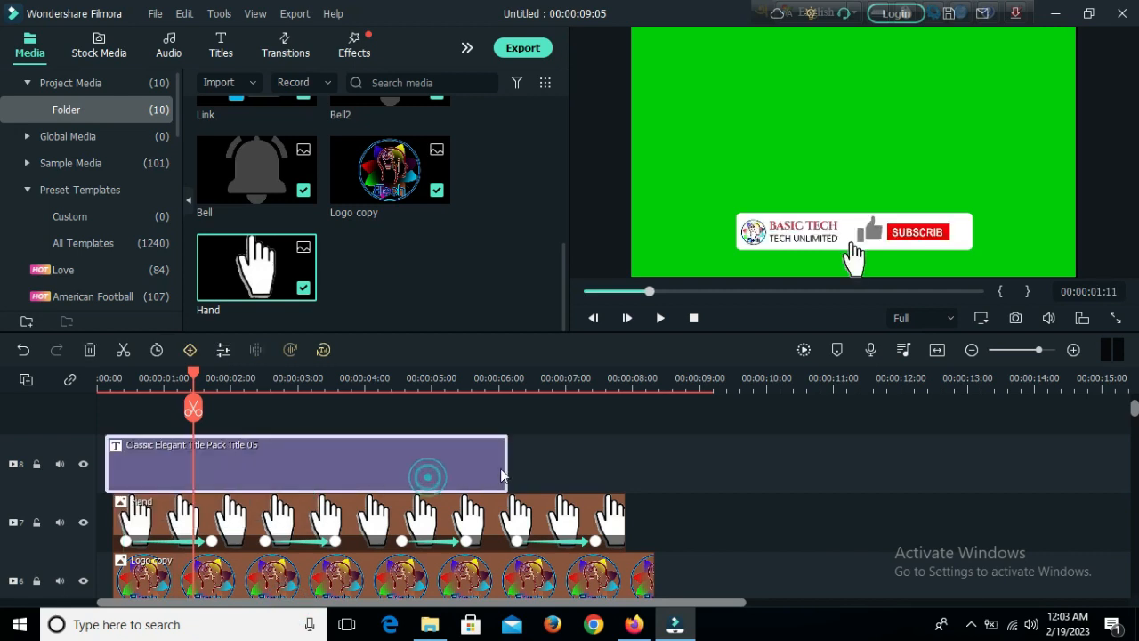
pyautogui.moveTo(507, 465); pyautogui.dragTo(640, 465)
# Align the ends of the Hand and Logo copy clips with the end of the title clip
pyautogui.click(610, 525)
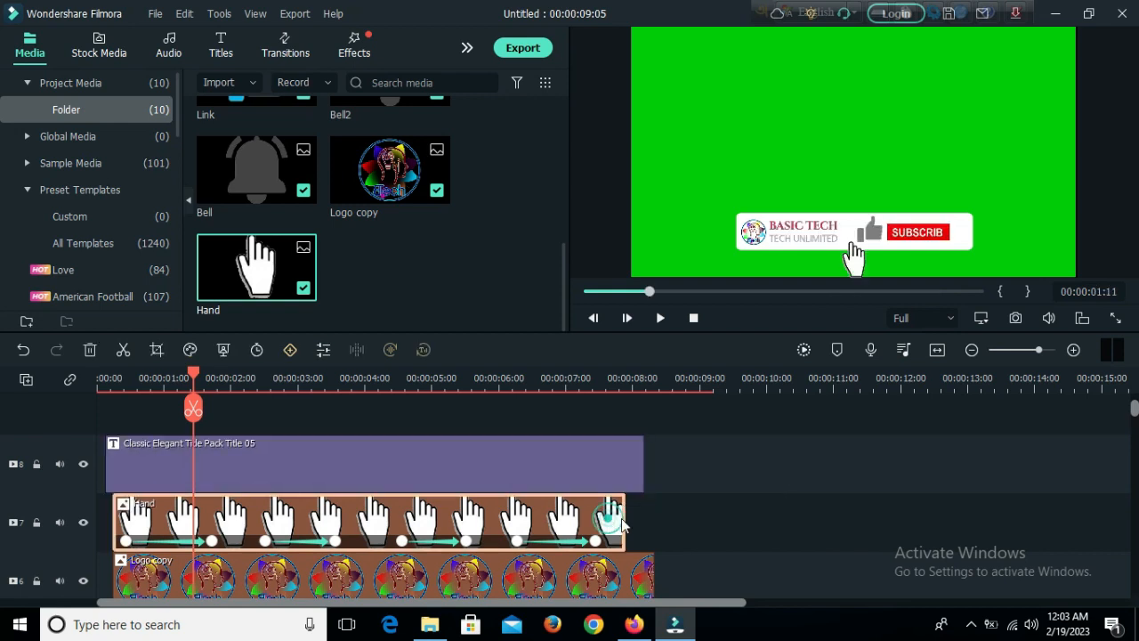
pyautogui.moveTo(625, 518); pyautogui.dragTo(644, 521)
pyautogui.scroll(-1, 708, 513)
pyautogui.click(583, 522)
# Select the Bell2, Link2 and Link clips in turn, ending with the blue Link clip selected for trimming
pyautogui.scroll(-1, 702, 508)
pyautogui.click(311, 525)
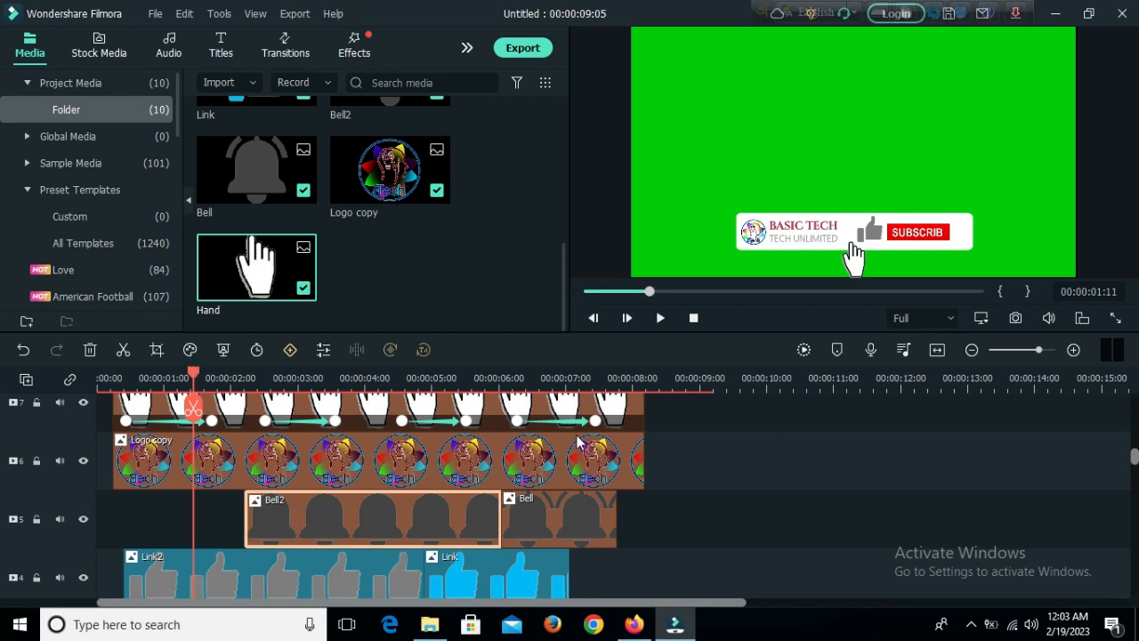
pyautogui.scroll(-2, 579, 525)
pyautogui.click(378, 463)
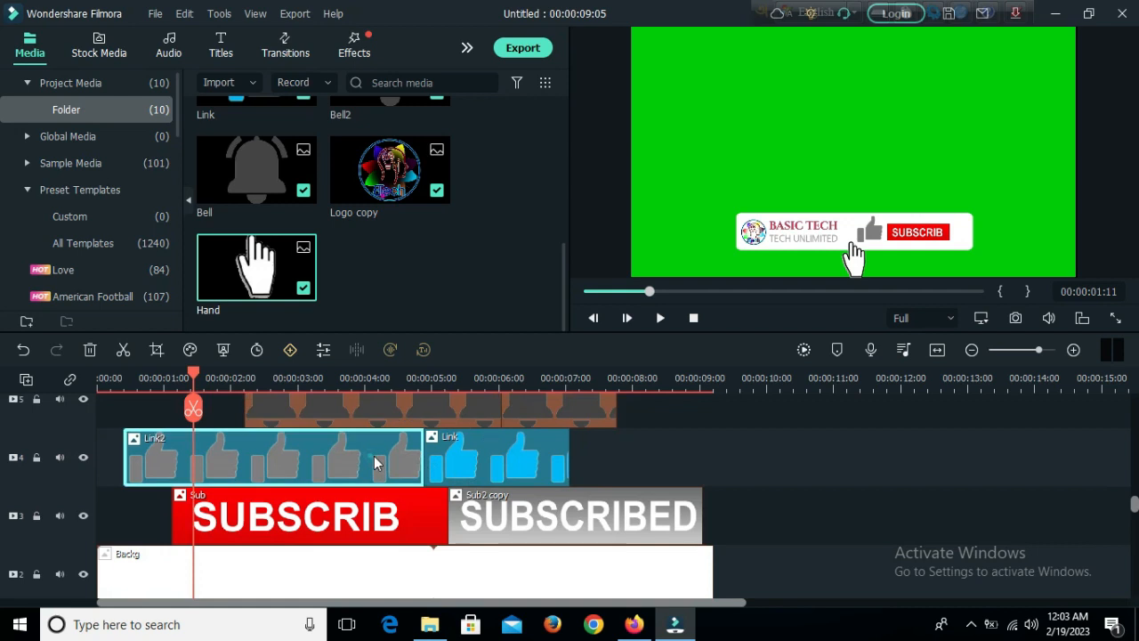
pyautogui.click(463, 462)
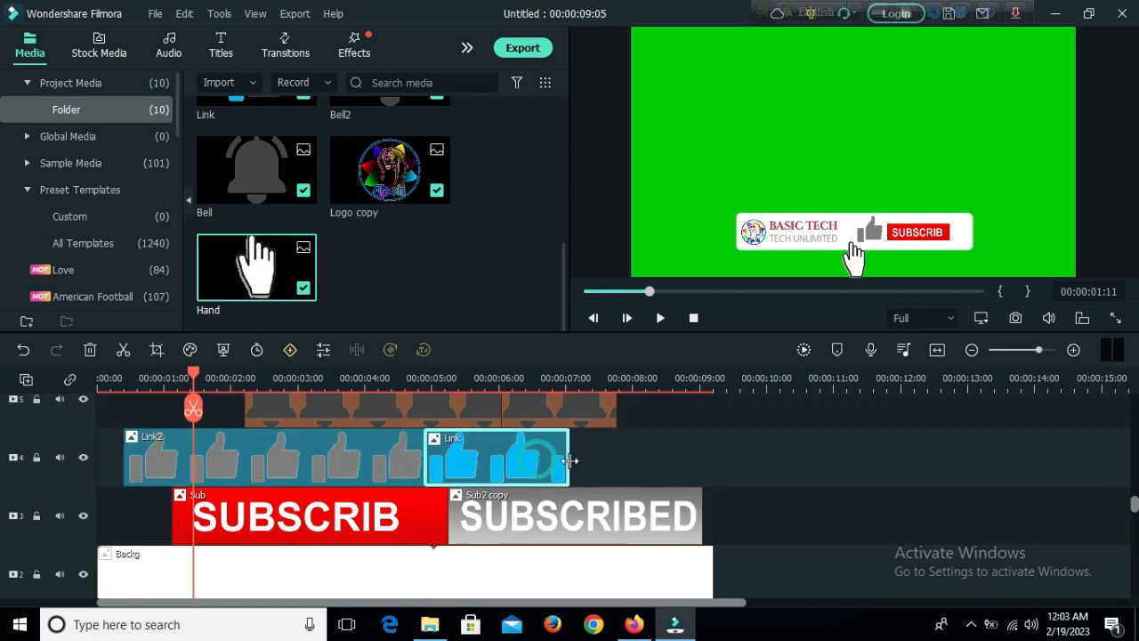
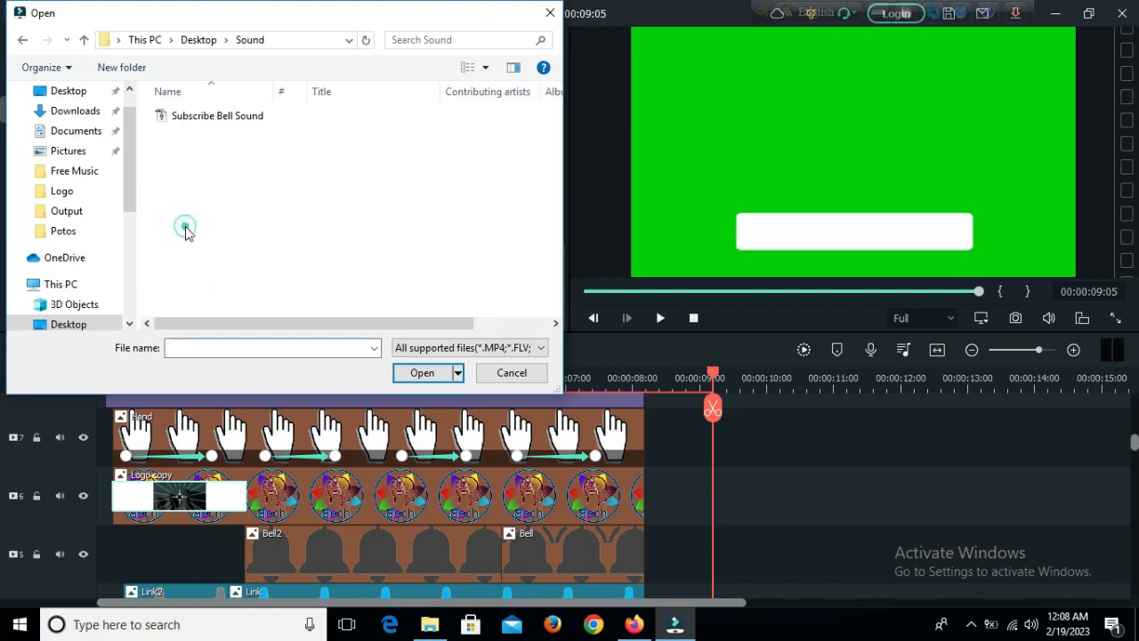
# Import the Subscribe Bell Sound file and place it at the start of audio track 1
pyautogui.click(188, 117)
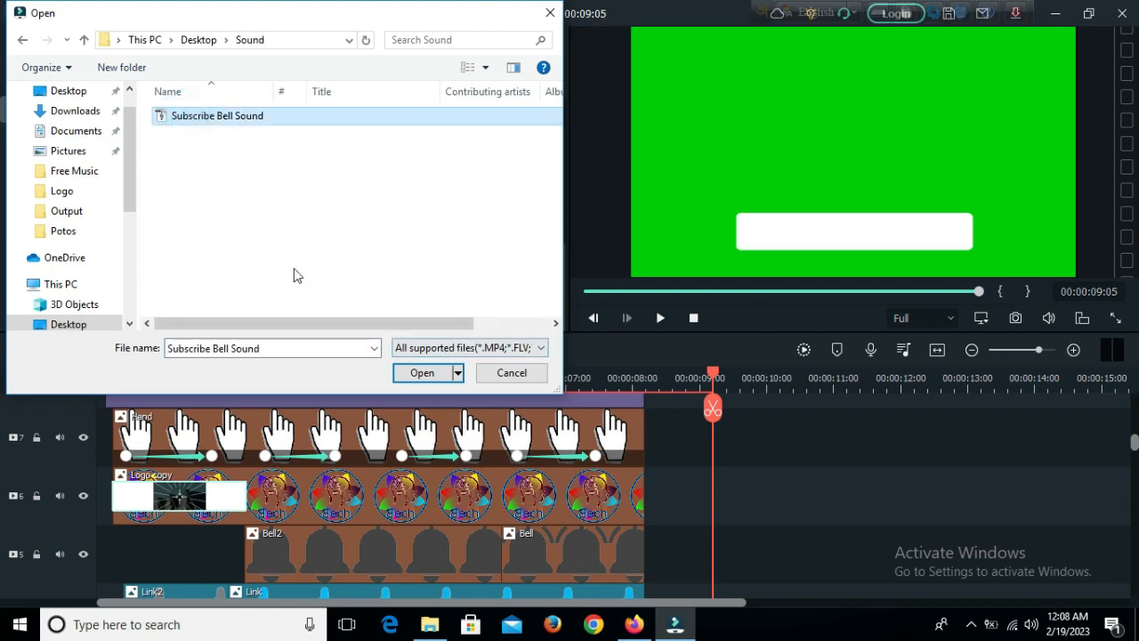
pyautogui.click(424, 373)
pyautogui.scroll(-6, 433, 595)
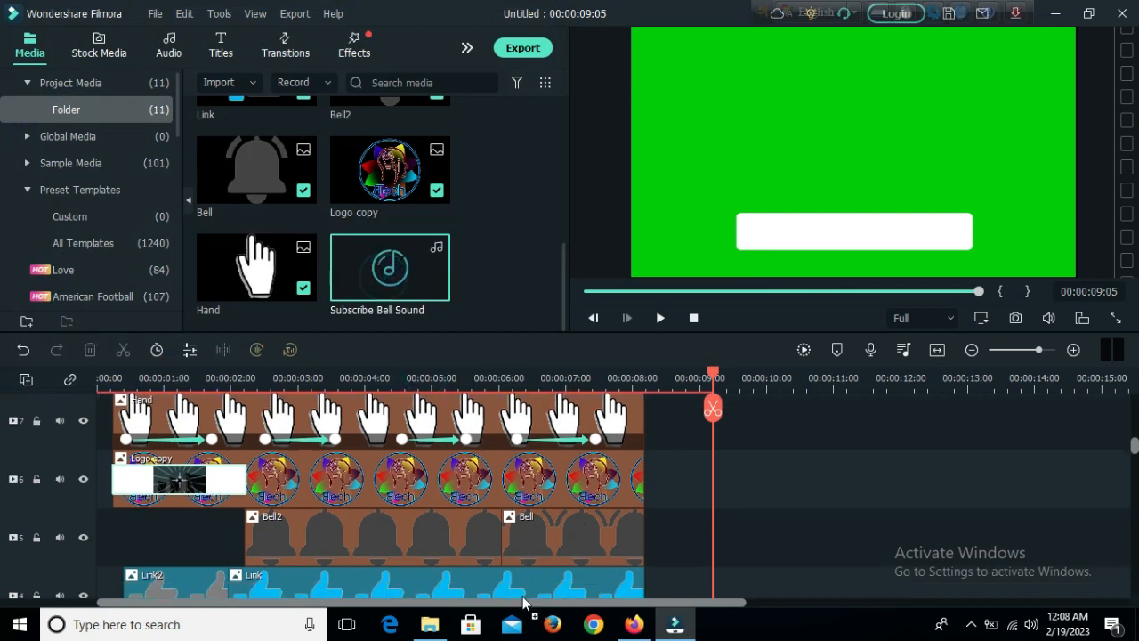
pyautogui.scroll(-4, 433, 596)
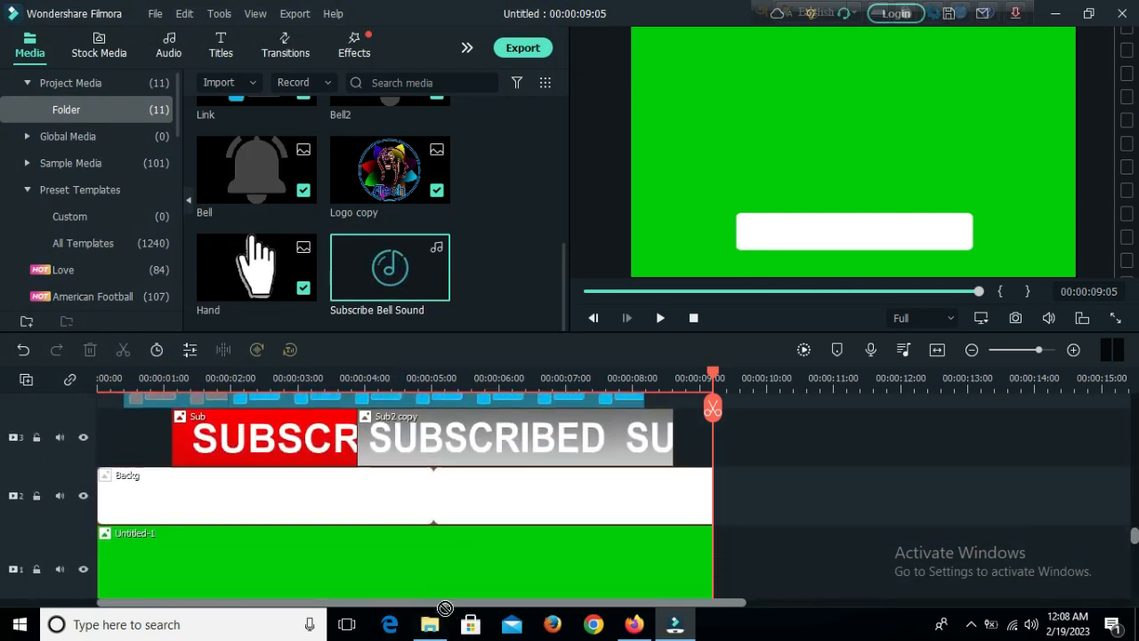
pyautogui.moveTo(129, 507); pyautogui.dragTo(104, 509)
pyautogui.click(209, 518)
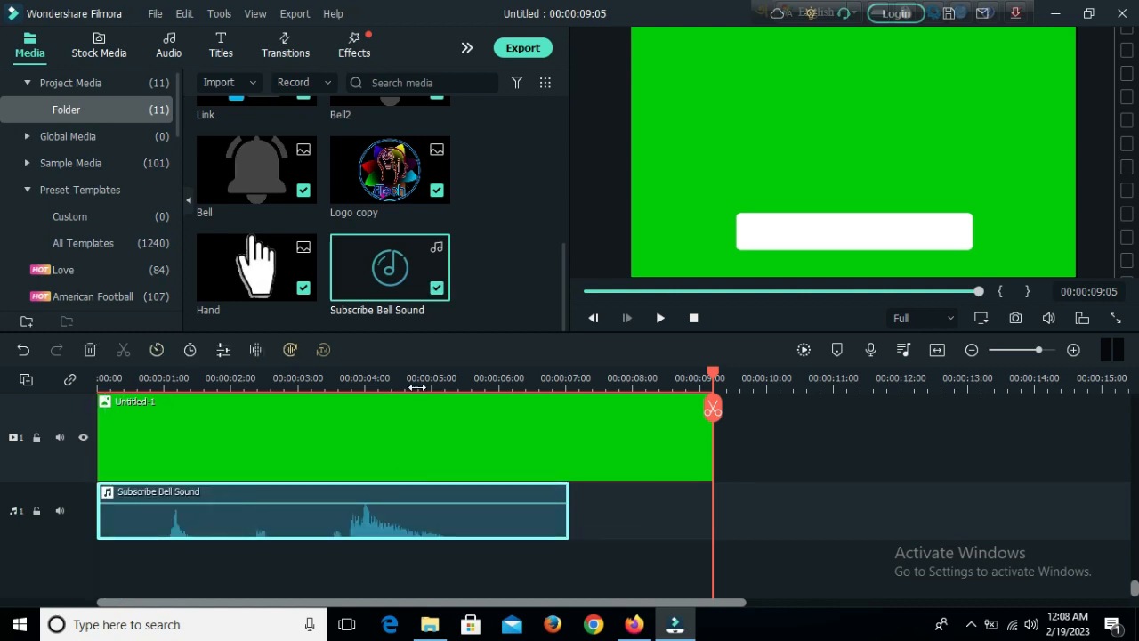
# Play the animation with sound and split the Subscribe Bell Sound clip at 00:00:01:21 and 00:00:02:23
pyautogui.click(694, 318)
pyautogui.click(660, 318)
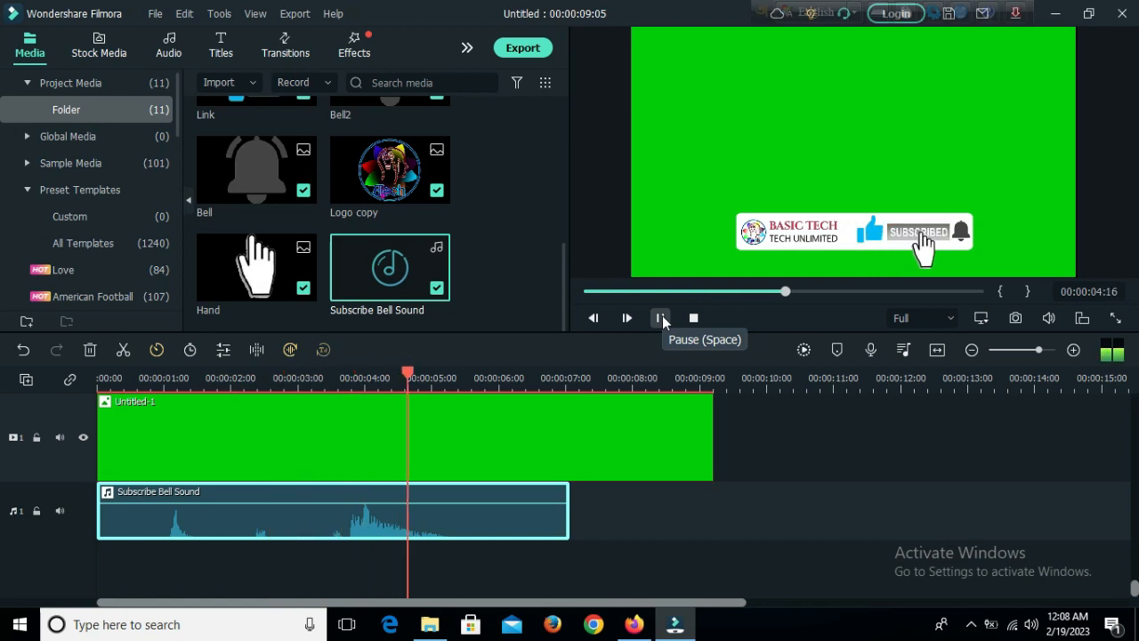
pyautogui.click(660, 318)
pyautogui.moveTo(557, 378); pyautogui.dragTo(222, 439)
pyautogui.click(219, 410)
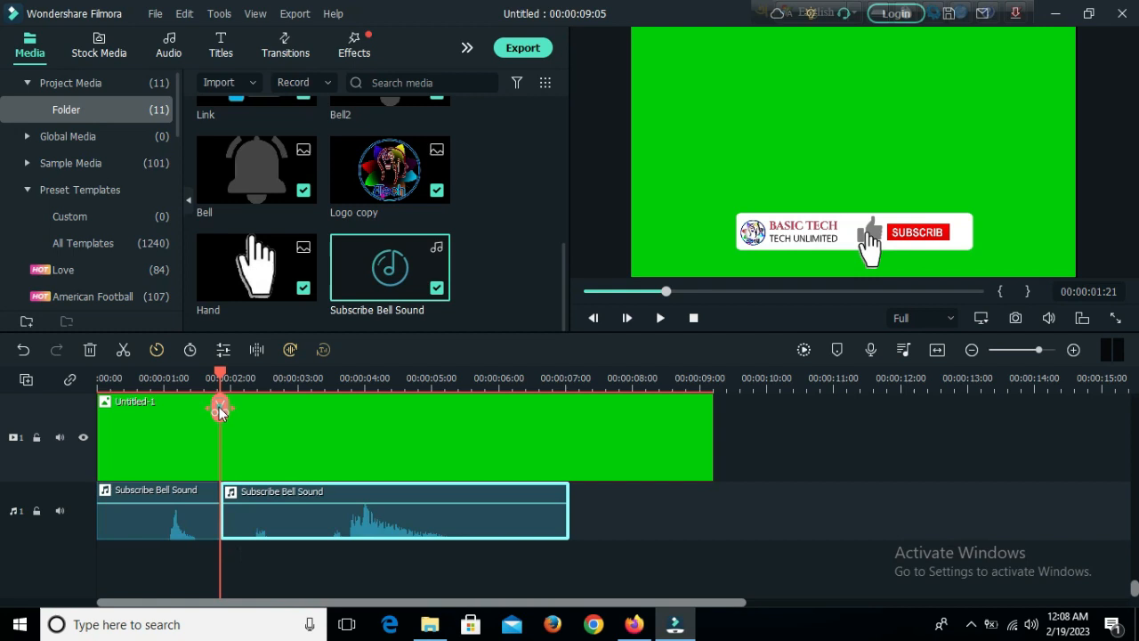
pyautogui.moveTo(237, 388); pyautogui.dragTo(296, 437)
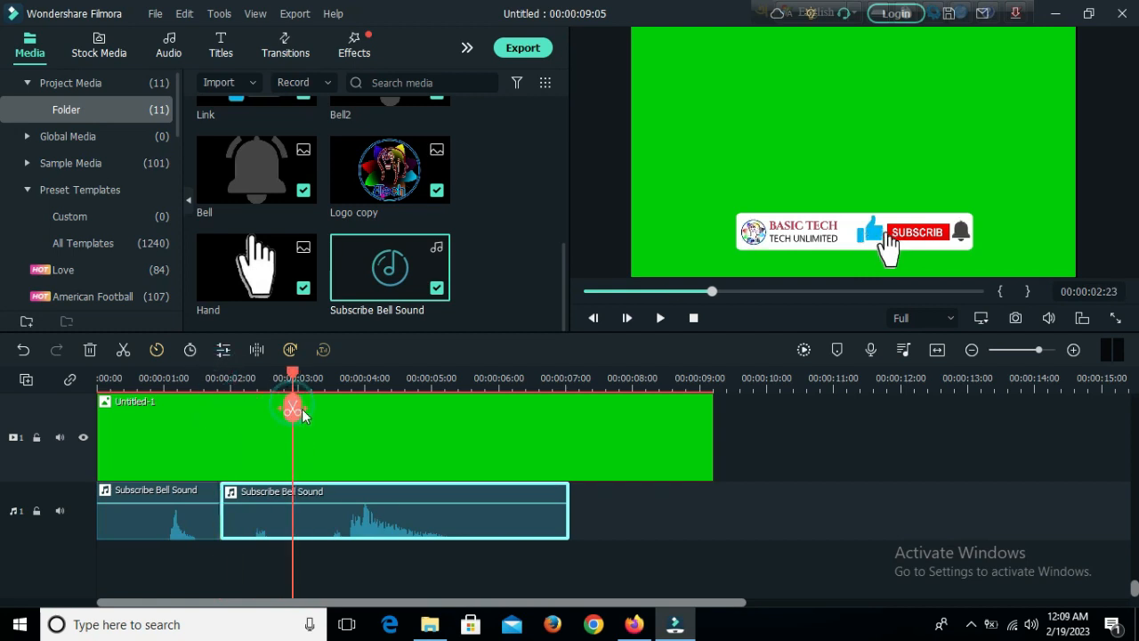
pyautogui.click(294, 409)
pyautogui.moveTo(291, 378); pyautogui.dragTo(107, 378)
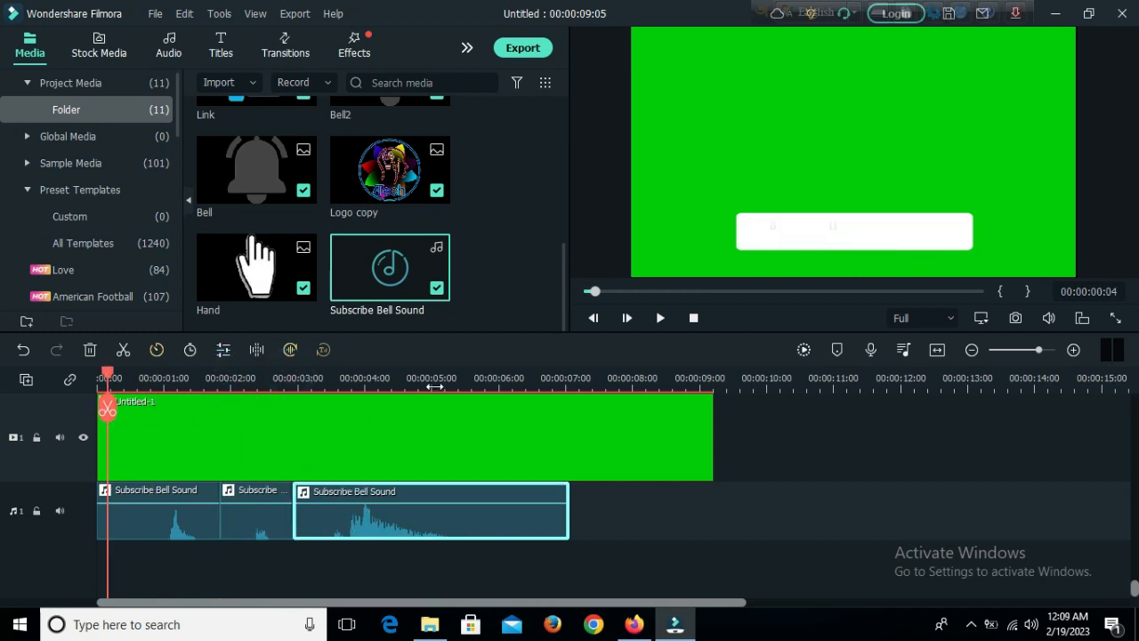
pyautogui.scroll(2, 542, 507)
pyautogui.click(215, 452)
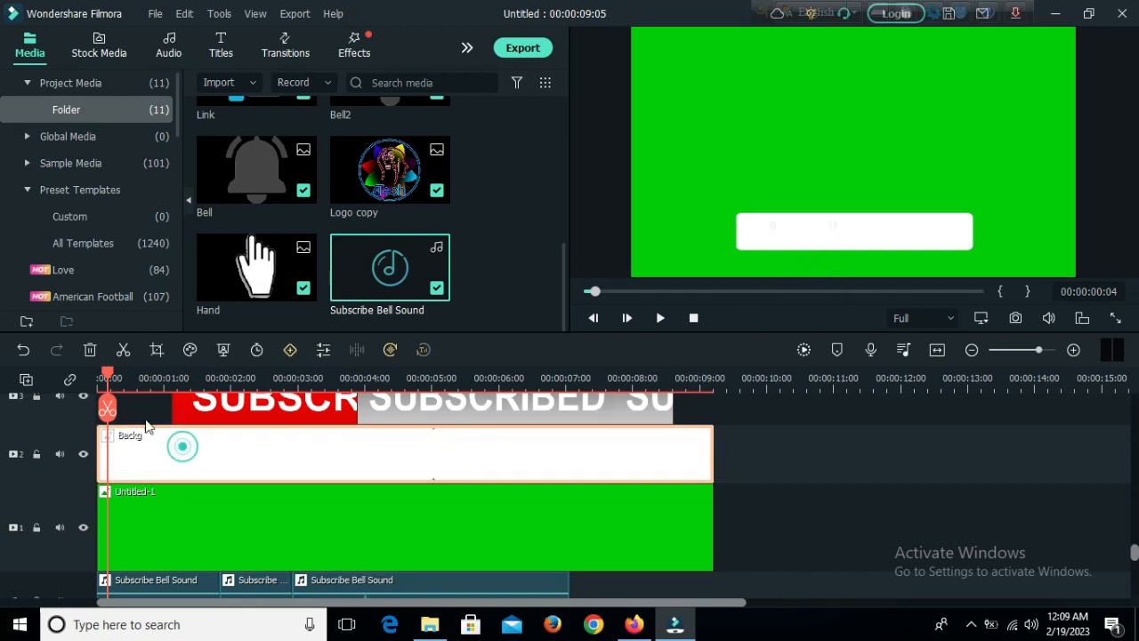
pyautogui.click(289, 350)
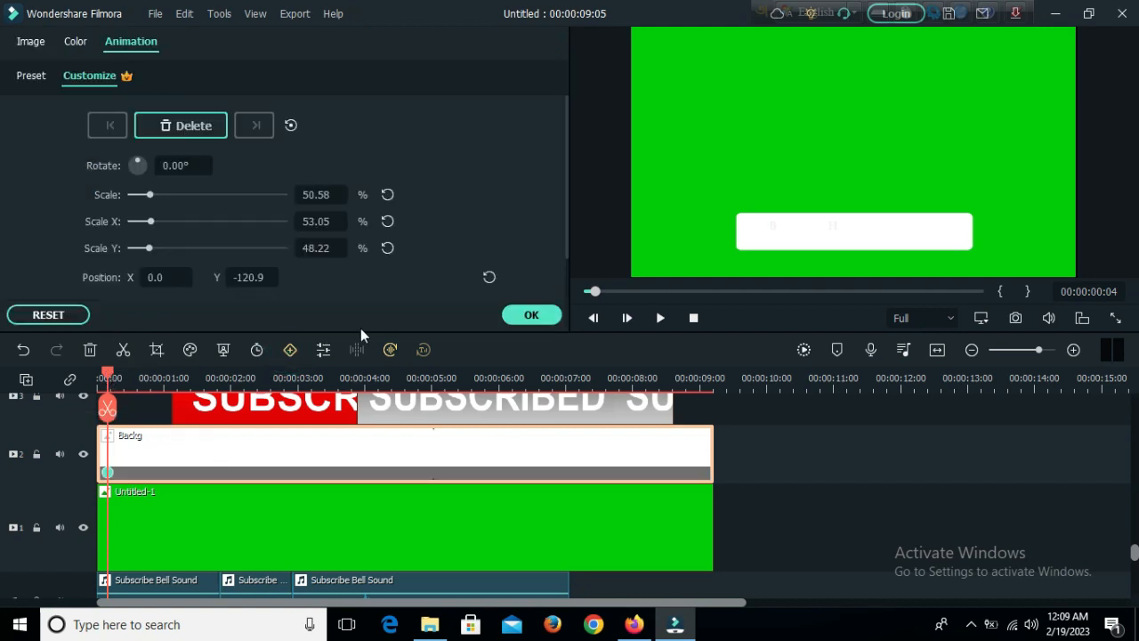
pyautogui.click(531, 314)
# Move the white Backg bar to the frame's lower edge, position X -1.3, Y -218.6, and keyframe it at 00:00:00:00
pyautogui.moveTo(891, 295)
pyautogui.mouseDown()
pyautogui.moveTo(890, 247)
pyautogui.moveTo(872, 257)
pyautogui.moveTo(878, 294)
pyautogui.mouseUp()
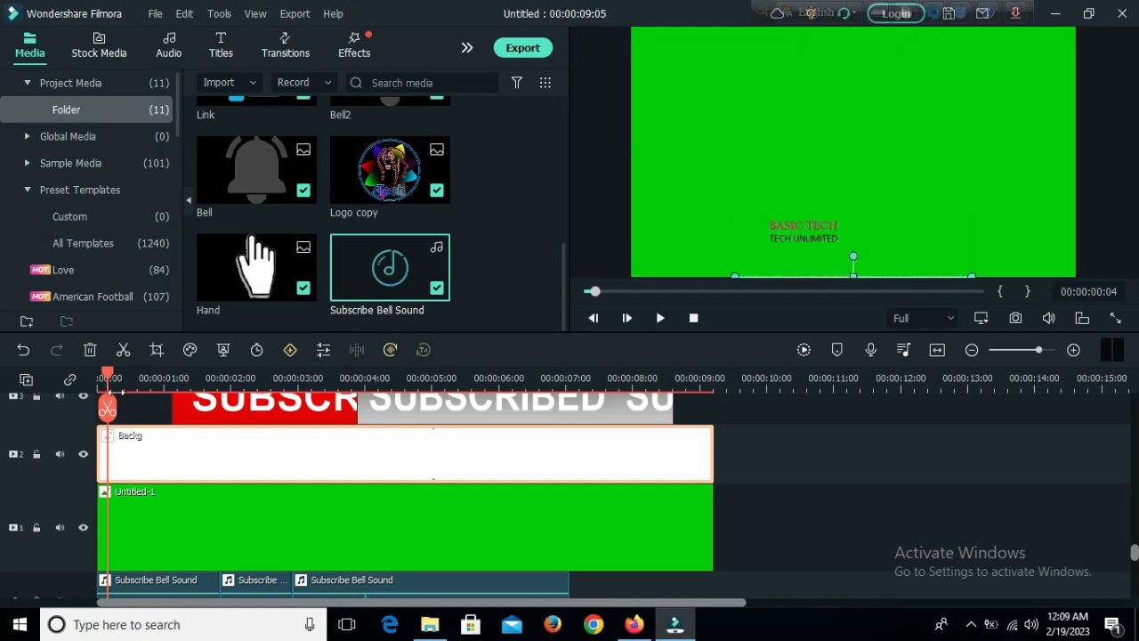
pyautogui.click(99, 378)
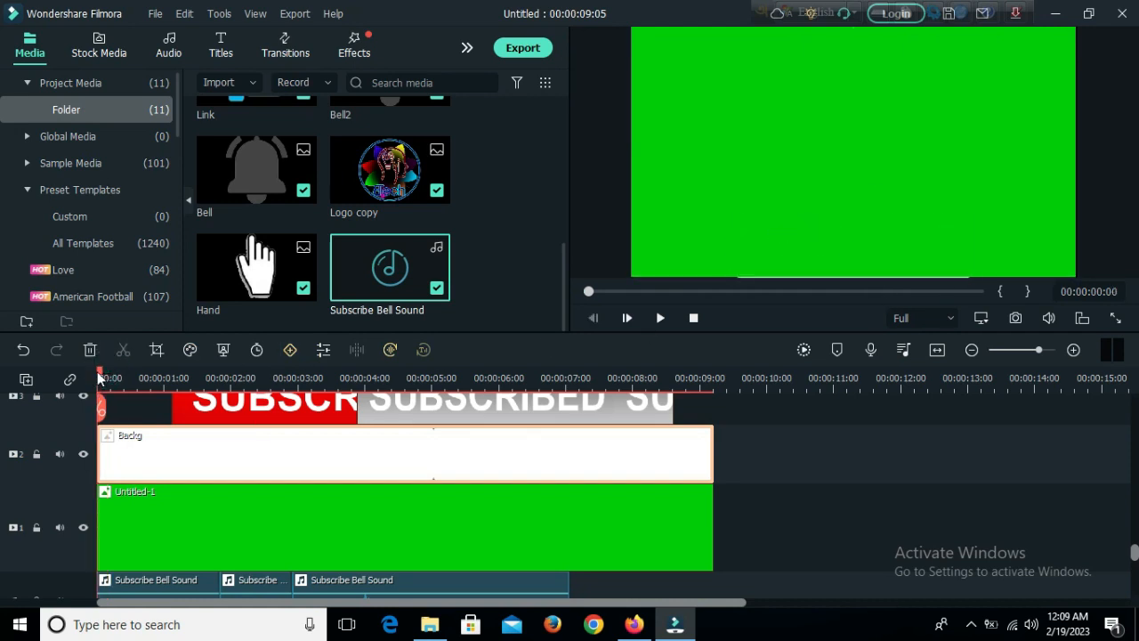
pyautogui.click(290, 350)
# Add a Backg keyframe at 00:00:00:21, raise the white bar back behind the title and icons, and preview the motion
pyautogui.moveTo(100, 376); pyautogui.dragTo(155, 381)
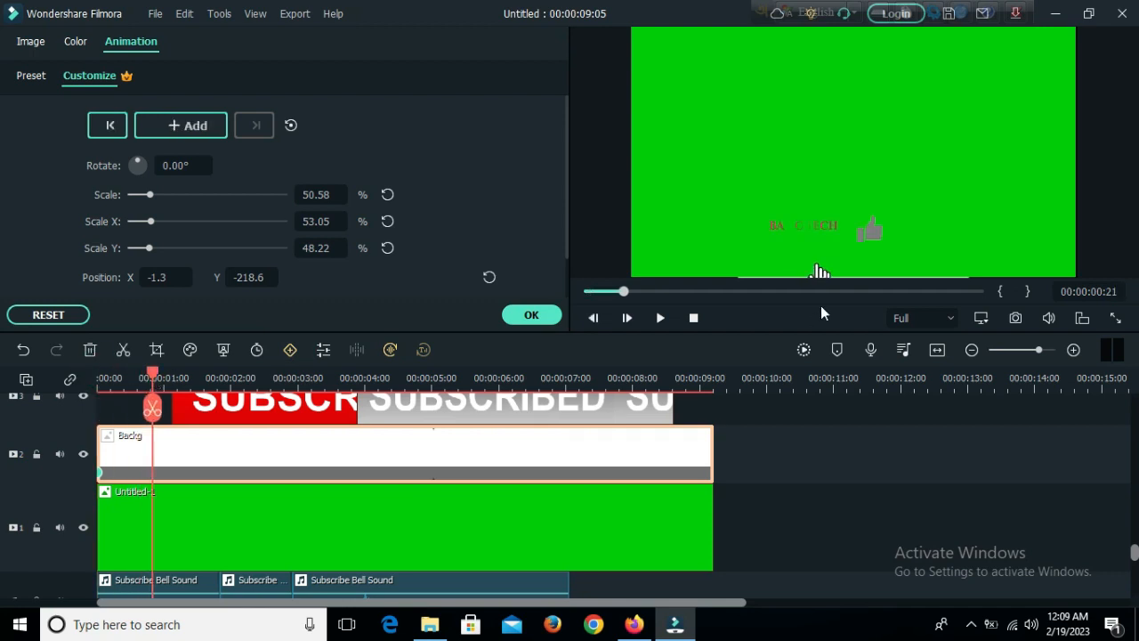
pyautogui.click(153, 472)
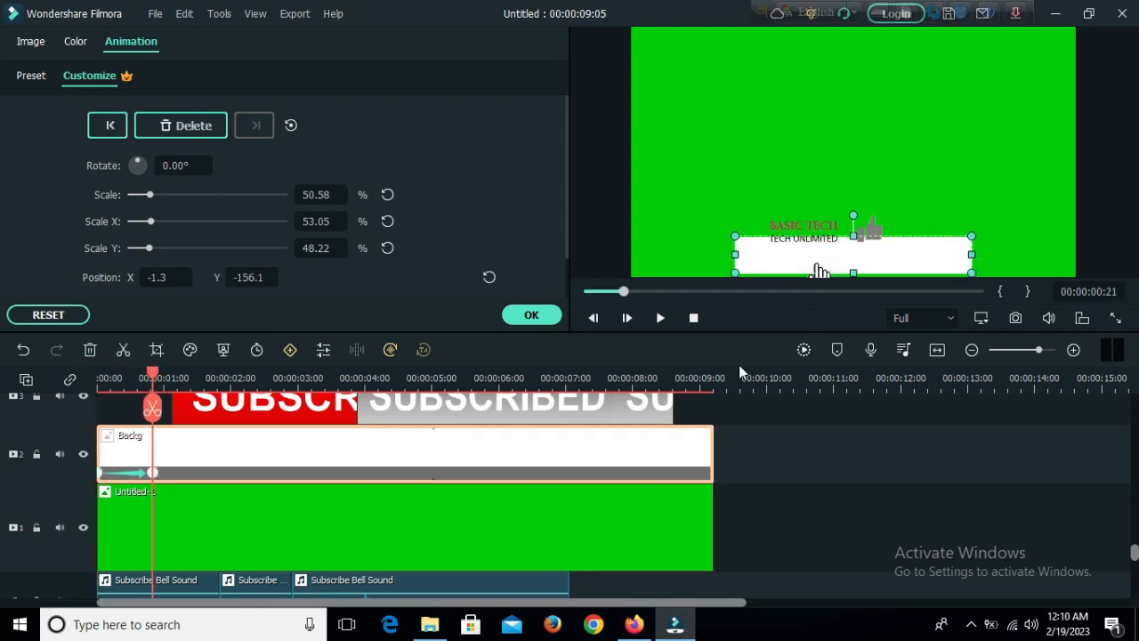
pyautogui.moveTo(893, 232); pyautogui.dragTo(888, 231)
pyautogui.click(531, 315)
pyautogui.click(660, 318)
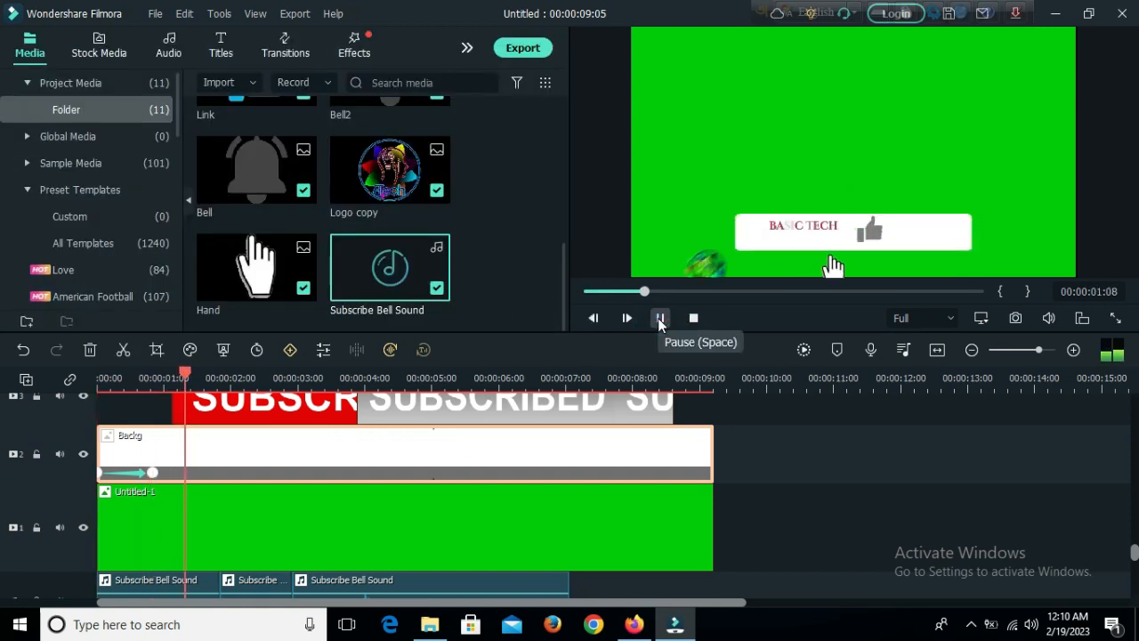
pyautogui.click(659, 318)
# Move the third bell sound piece to start near 5 seconds and the second near 3.5 seconds, and preview the timing
pyautogui.scroll(-2, 385, 582)
pyautogui.moveTo(397, 531); pyautogui.dragTo(538, 538)
pyautogui.moveTo(259, 522); pyautogui.dragTo(373, 530)
pyautogui.moveTo(370, 372); pyautogui.dragTo(280, 373)
pyautogui.click(657, 316)
pyautogui.click(660, 319)
# Shift the third bell sound piece slightly later, to start at about 5.4 seconds, and replay the animation to check the timing
pyautogui.moveTo(523, 516); pyautogui.dragTo(547, 517)
pyautogui.moveTo(582, 367); pyautogui.dragTo(112, 414)
pyautogui.click(659, 317)
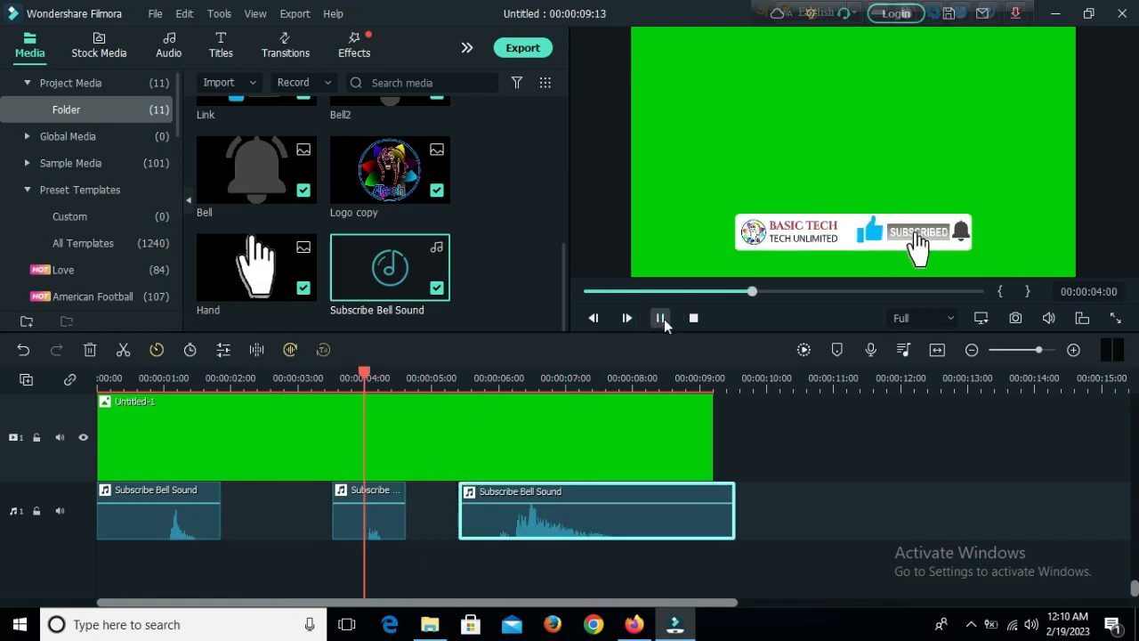
pyautogui.click(660, 317)
pyautogui.scroll(5, 533, 516)
pyautogui.click(660, 318)
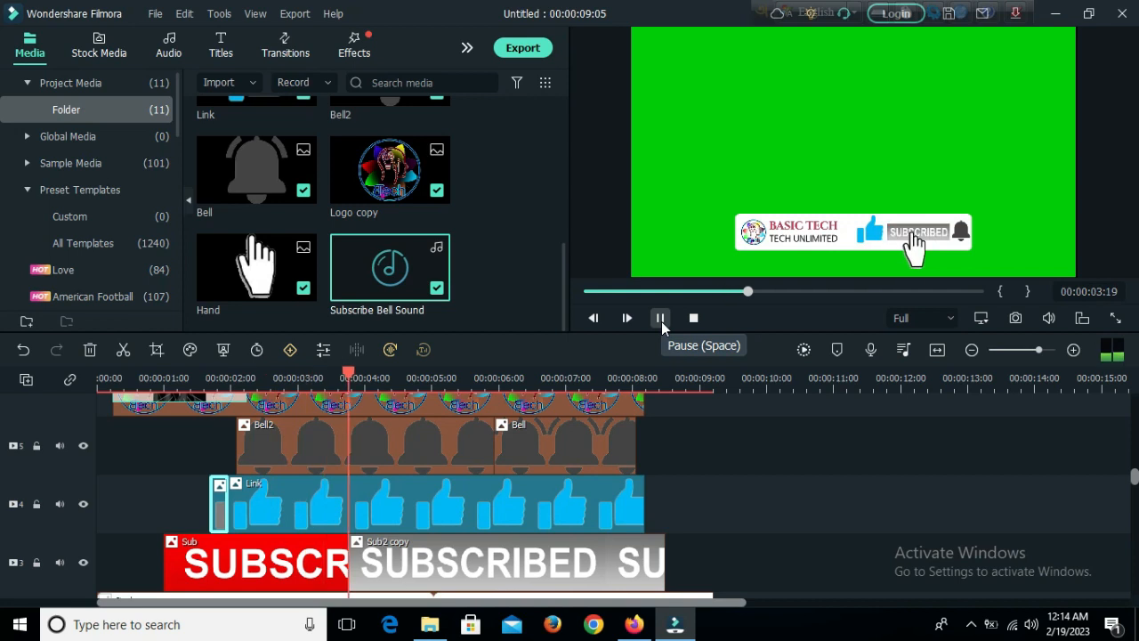
# Shift the Bell2 and Bell clips slightly later so they end with the Link clip, and render the timeline preview
pyautogui.click(660, 318)
pyautogui.click(669, 450)
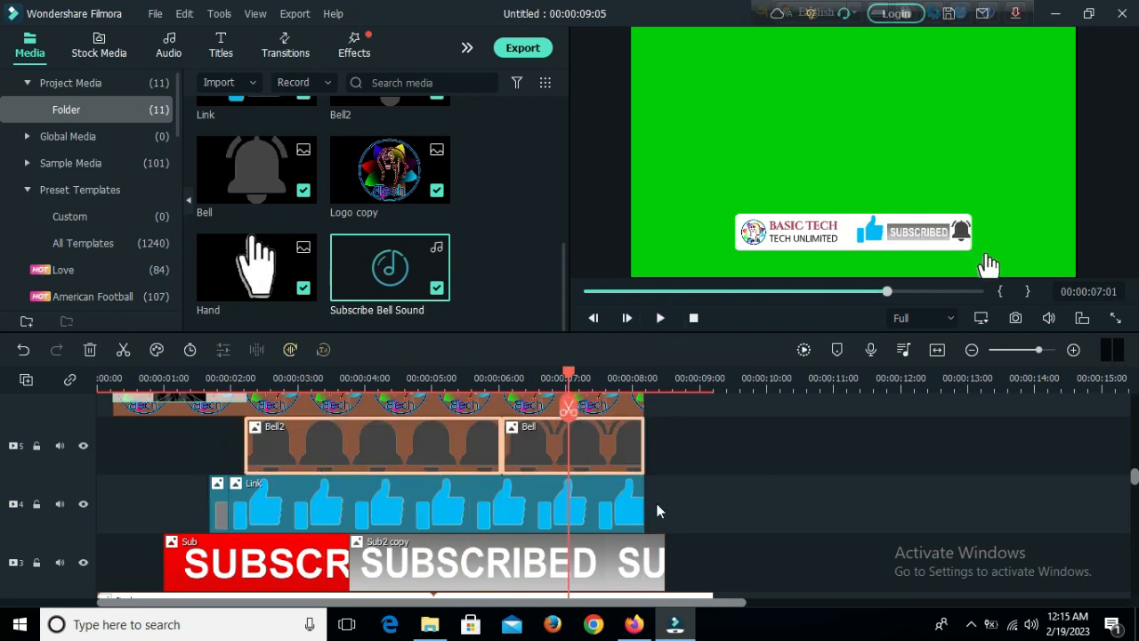
pyautogui.scroll(-3, 700, 483)
pyautogui.click(659, 319)
pyautogui.click(693, 318)
pyautogui.click(662, 319)
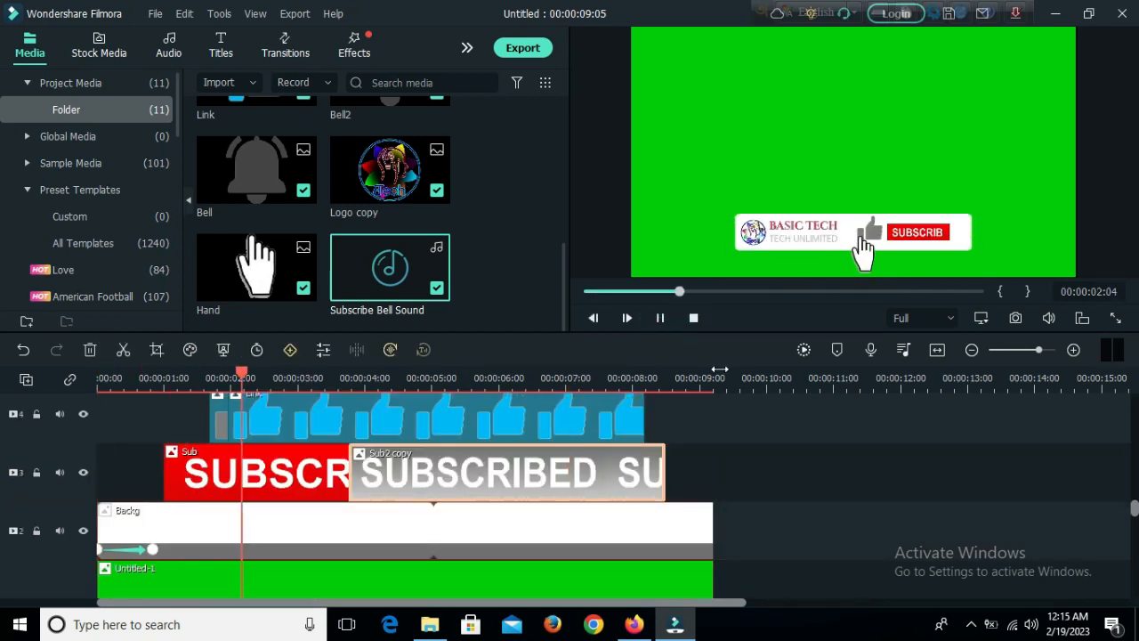
pyautogui.click(803, 349)
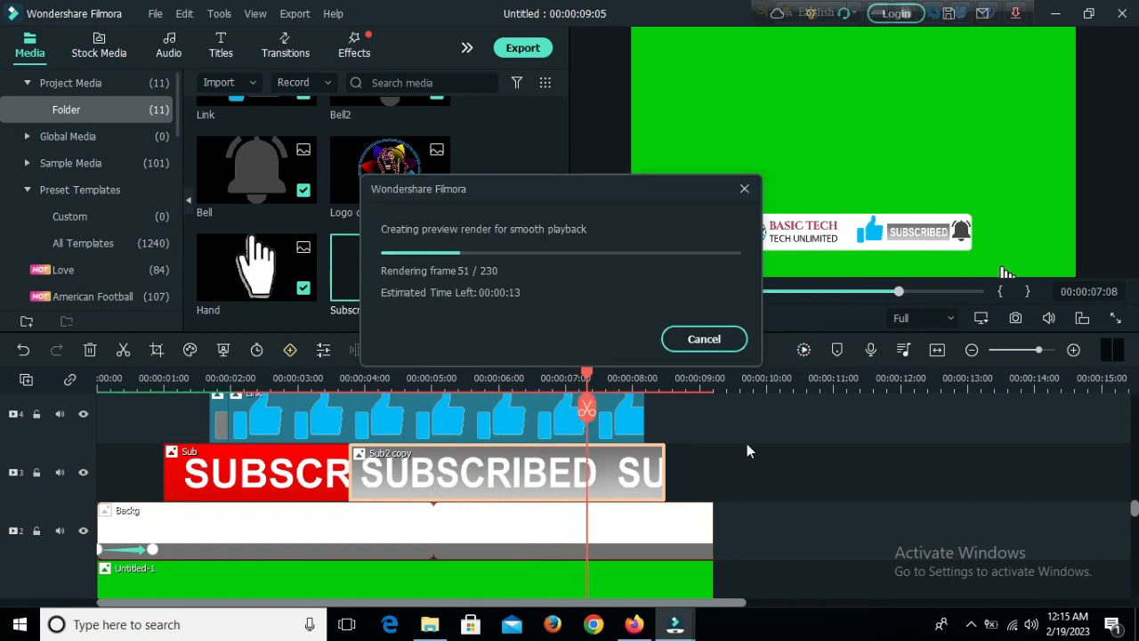
# Shift all the bell sound pieces together slightly later, the last one starting at about 5.7 seconds, and replay the animation
pyautogui.scroll(-3, 740, 444)
pyautogui.moveTo(741, 486); pyautogui.dragTo(134, 474)
pyautogui.click(693, 317)
pyautogui.click(660, 318)
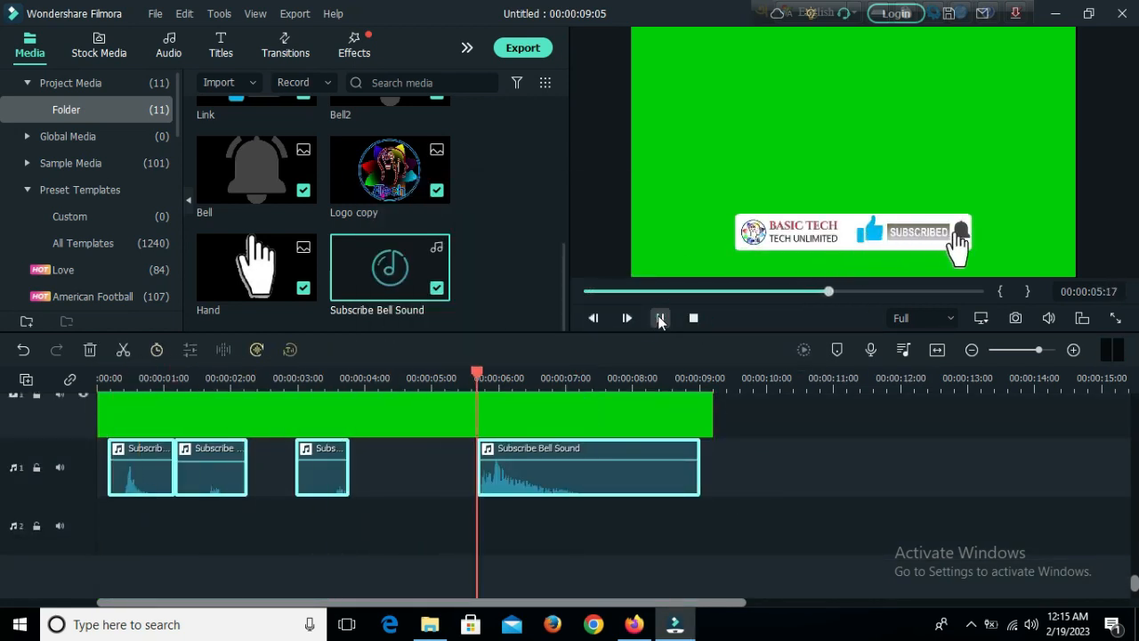
# Move all the bell sound pieces later together so the last one ends with the green background, and preview the timing
pyautogui.click(660, 320)
pyautogui.moveTo(763, 484); pyautogui.dragTo(151, 473)
pyautogui.moveTo(155, 475); pyautogui.dragTo(174, 479)
pyautogui.click(693, 318)
pyautogui.click(659, 318)
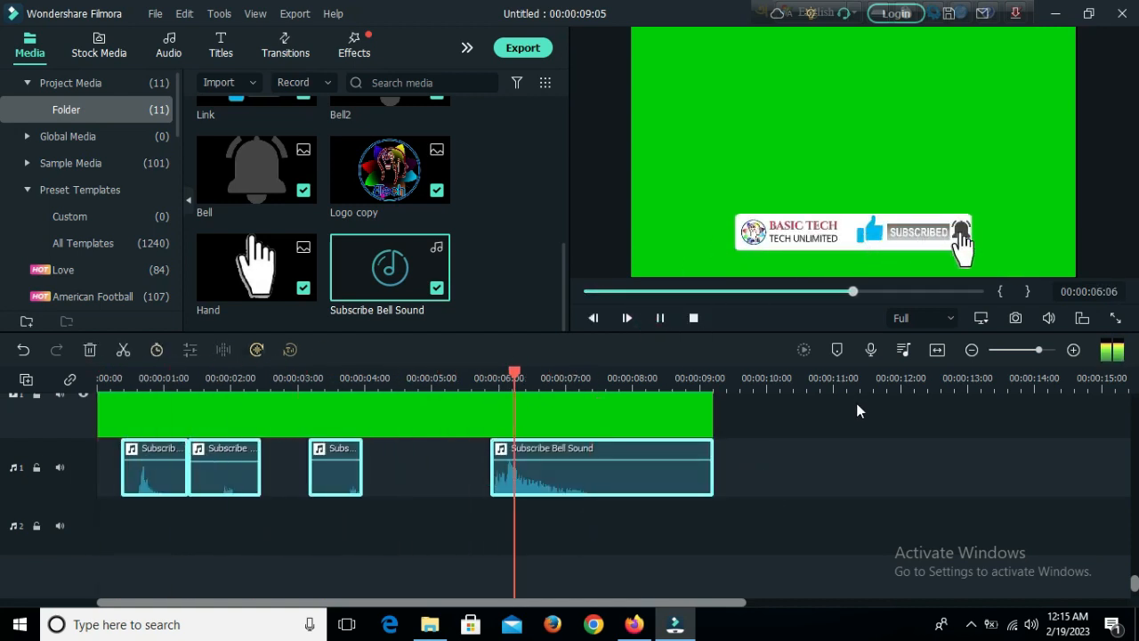
pyautogui.click(659, 318)
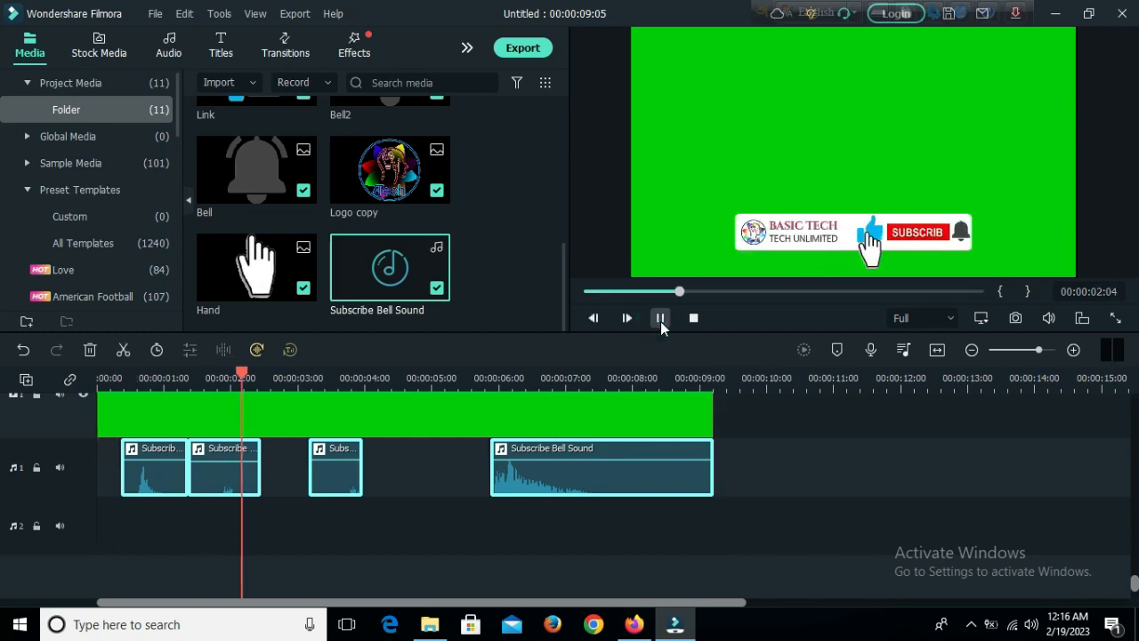
pyautogui.click(659, 318)
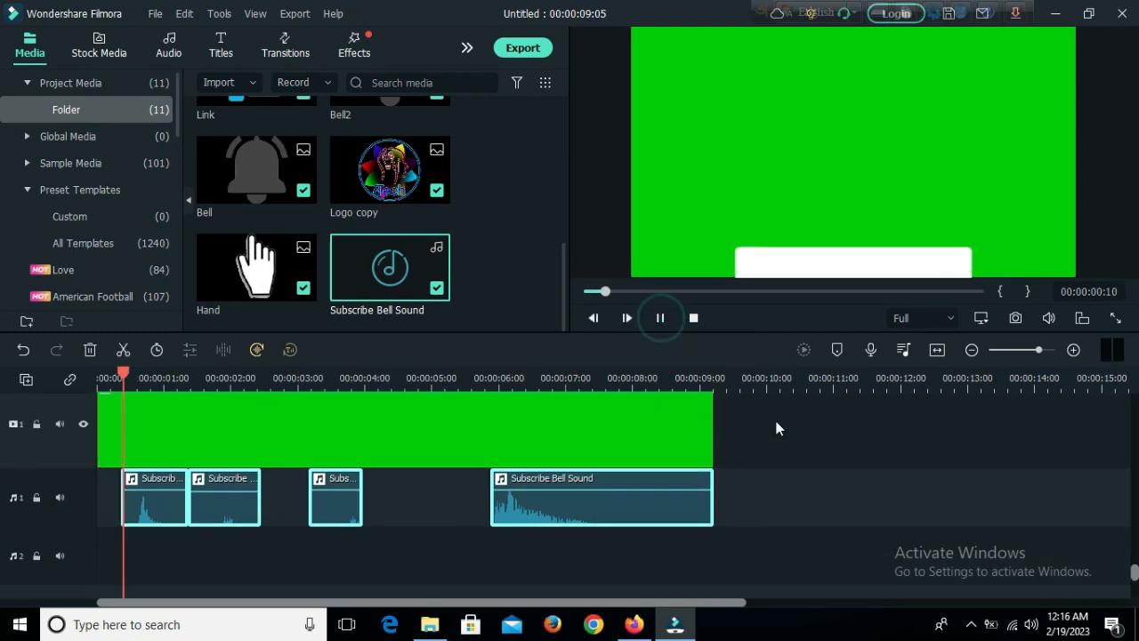
# Keyframe the Backg bar at about 8.5 seconds, lower it to X -15.3, Y -218.6 at 00:00:09:04, and preview the exit motion
pyautogui.scroll(3, 776, 428)
pyautogui.click(660, 318)
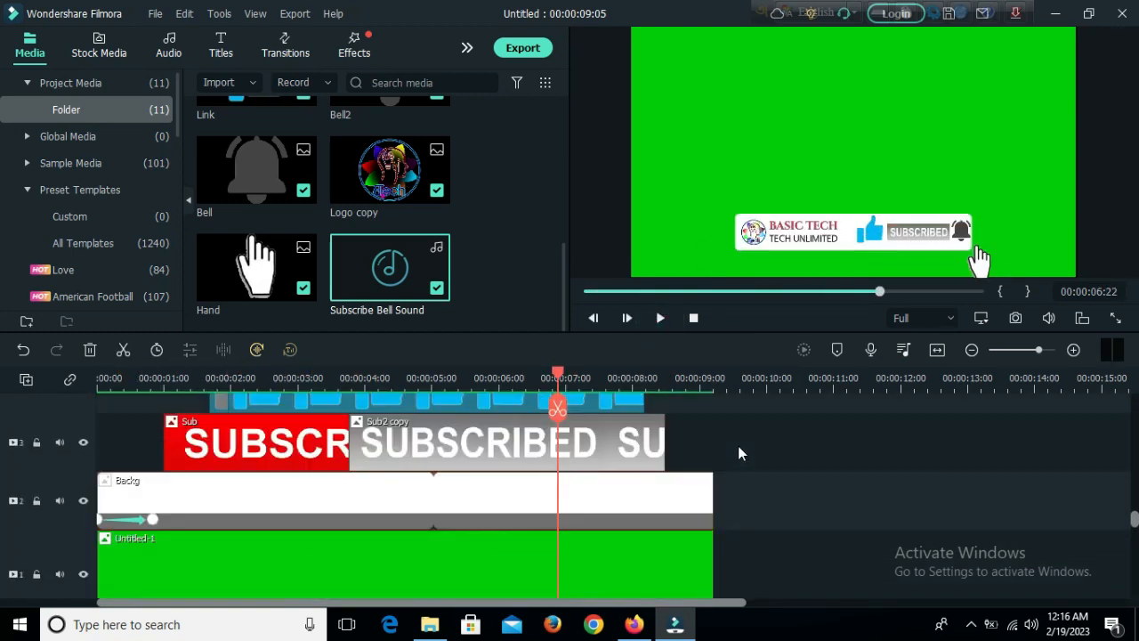
pyautogui.doubleClick(661, 504)
pyautogui.moveTo(557, 408); pyautogui.dragTo(711, 387)
pyautogui.moveTo(843, 240); pyautogui.dragTo(832, 299)
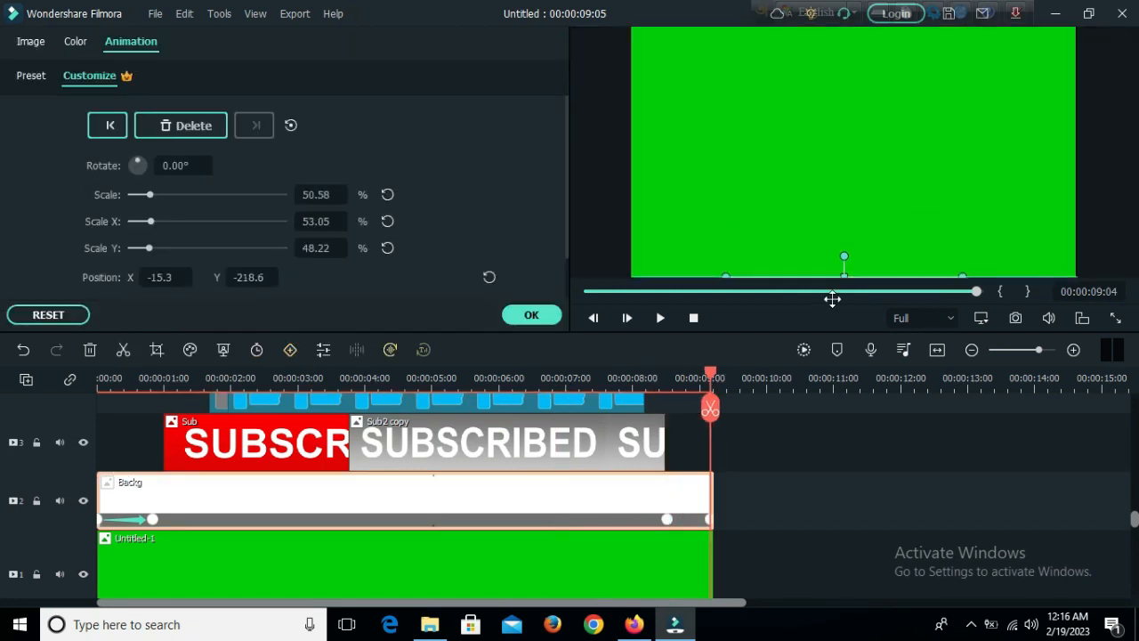
pyautogui.click(769, 496)
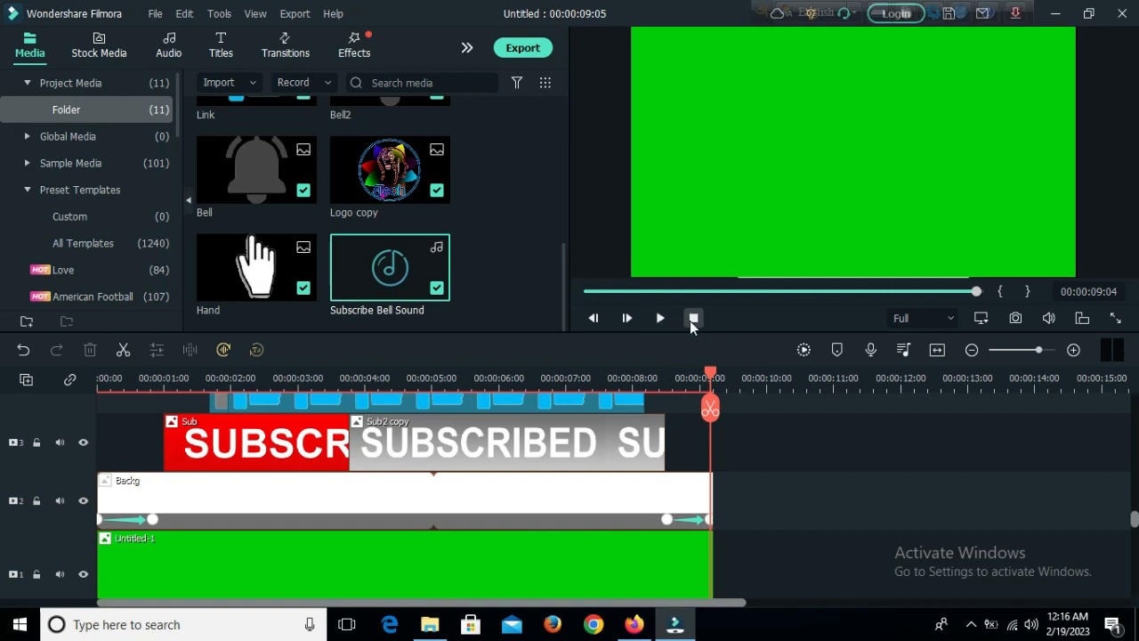
pyautogui.click(693, 319)
pyautogui.click(658, 319)
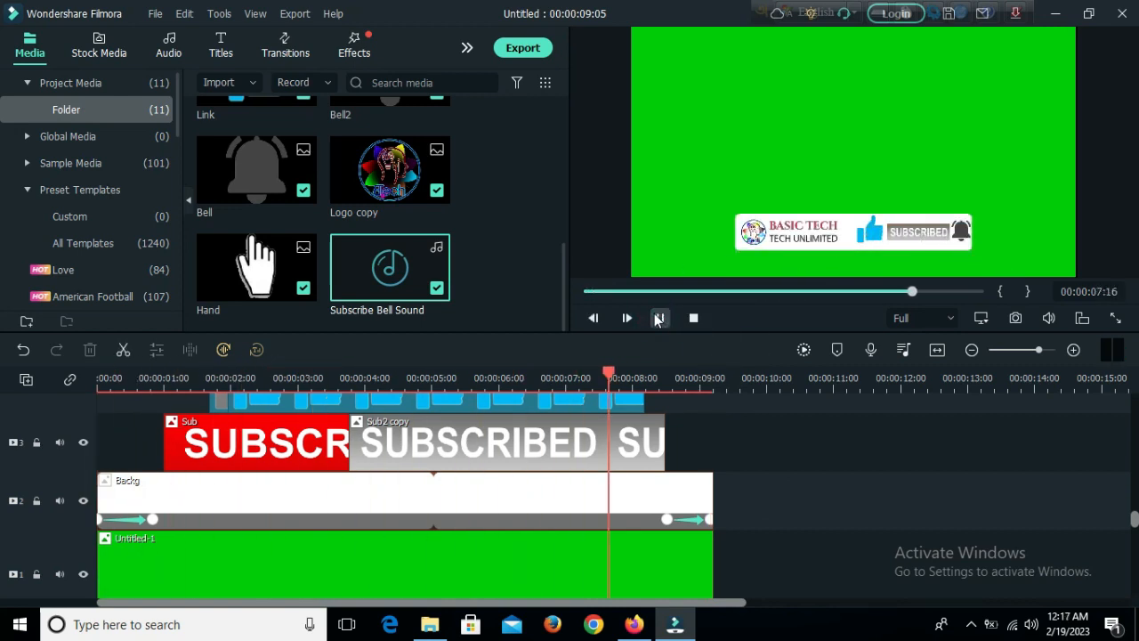
pyautogui.click(659, 318)
# Split the last bell sound piece at 00:00:08:03 and delete the part after the cut
pyautogui.scroll(-3, 318, 515)
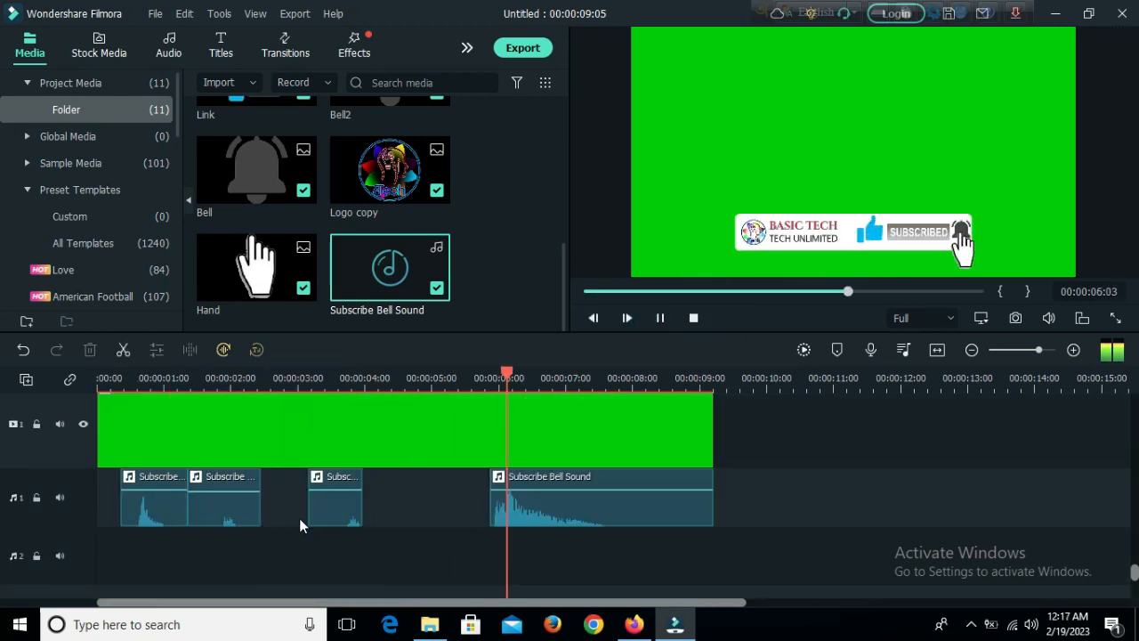
pyautogui.click(661, 318)
pyautogui.moveTo(683, 374); pyautogui.dragTo(642, 377)
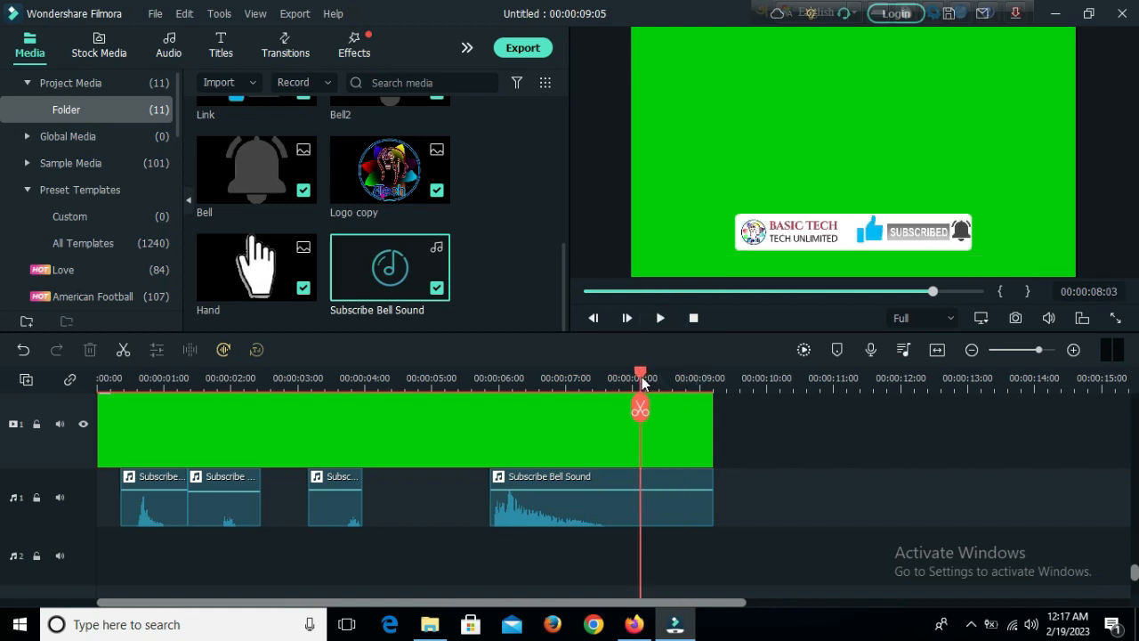
pyautogui.hotkey('ctrl', 'b')
pyautogui.click(677, 520)
pyautogui.press('Delete')
# Paste a copied bell sound piece on the audio track, start it at about 8.5 seconds, and preview the ending
pyautogui.hotkey('ctrl', 'v')
pyautogui.moveTo(674, 511); pyautogui.dragTo(698, 511)
pyautogui.moveTo(708, 376); pyautogui.dragTo(601, 376)
pyautogui.click(658, 318)
# Cut the pasted sound piece where the green background ends, delete the excess, and replay the whole animation
pyautogui.moveTo(733, 375); pyautogui.dragTo(38, 394)
pyautogui.click(714, 409)
pyautogui.click(722, 505)
pyautogui.press('Delete')
pyautogui.scroll(4, 767, 506)
pyautogui.scroll(2, 773, 483)
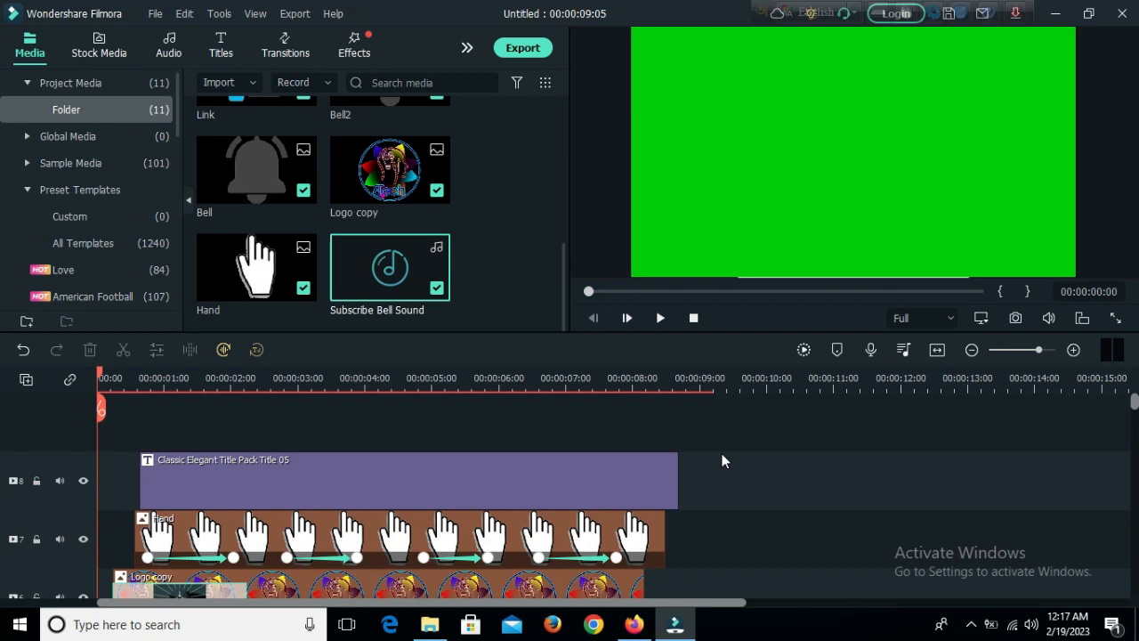
pyautogui.click(660, 320)
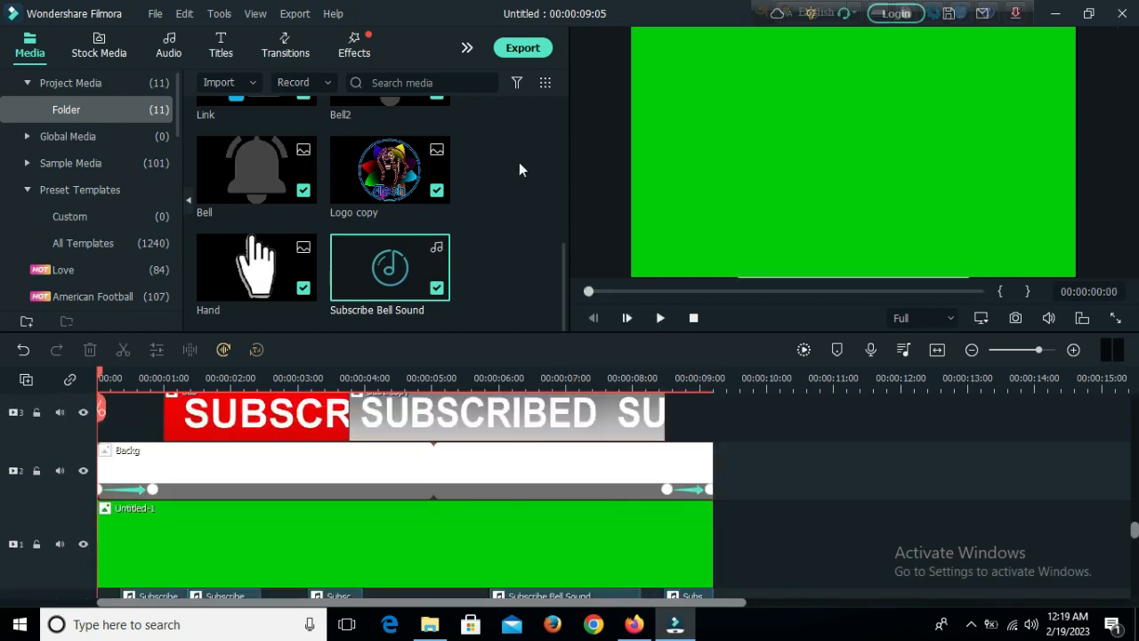
# Configure the local MP4 export with Best quality and a resolution of 1280x720
pyautogui.click(524, 50)
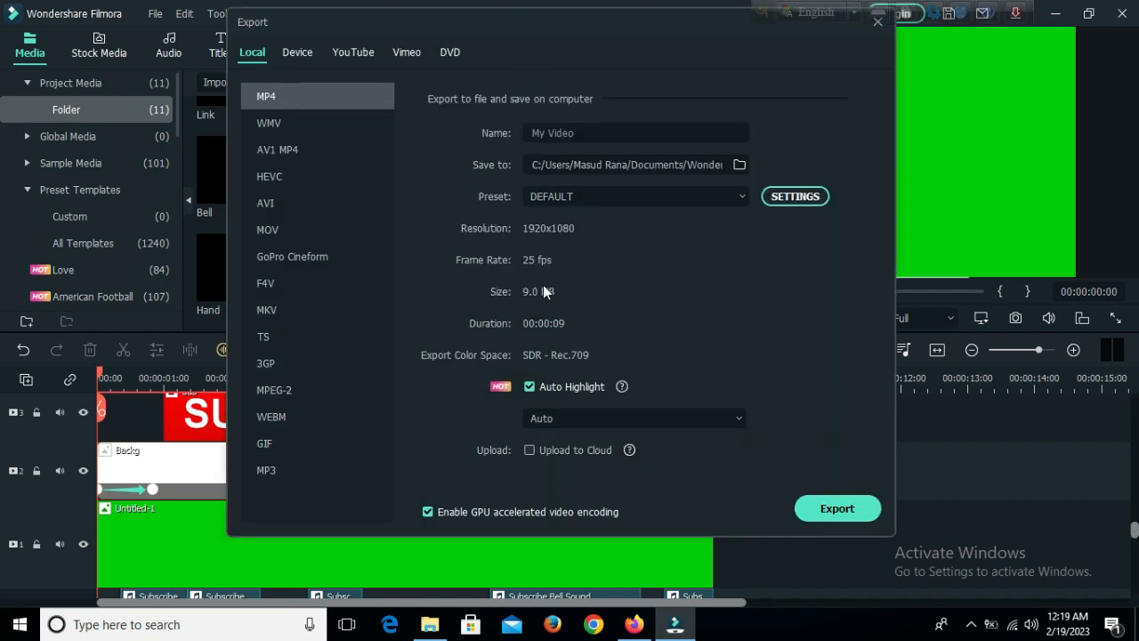
pyautogui.click(723, 203)
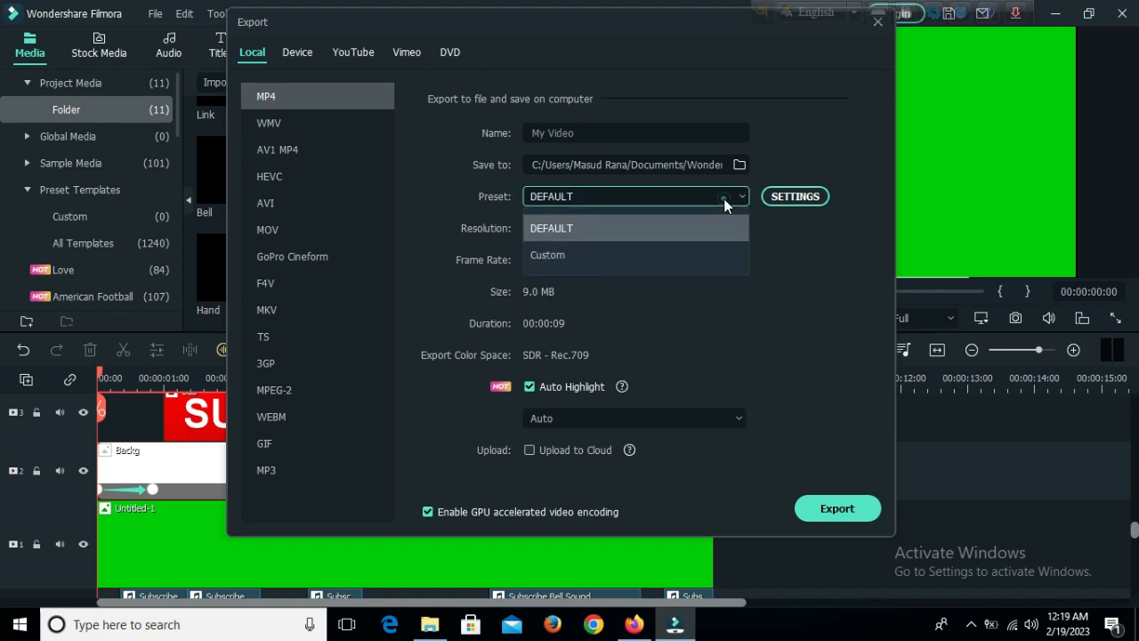
pyautogui.click(796, 198)
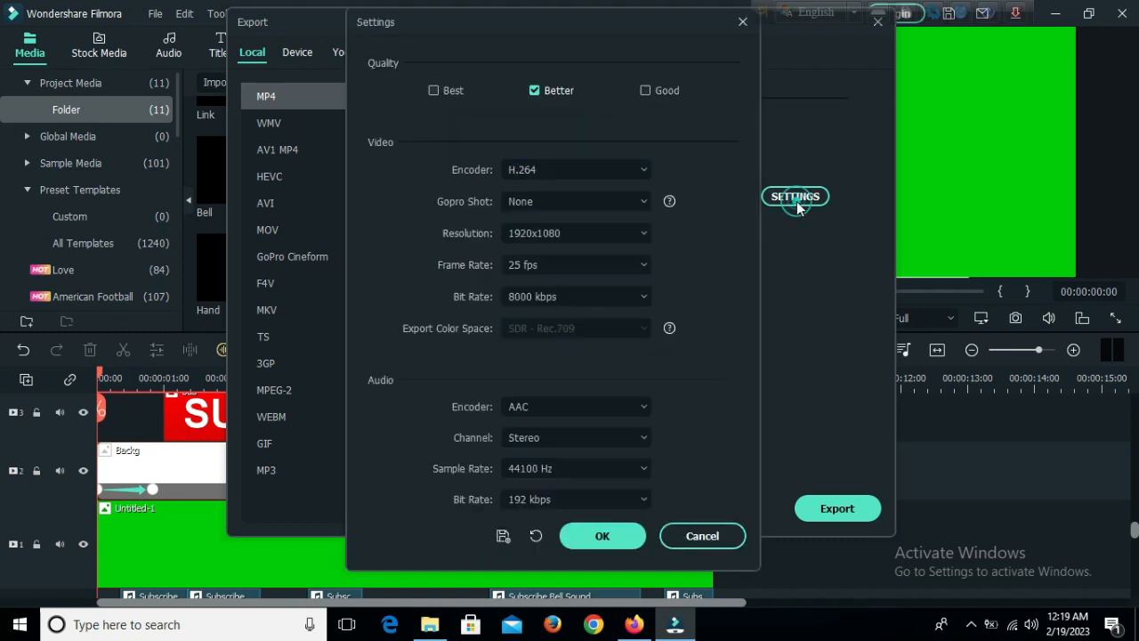
pyautogui.click(593, 232)
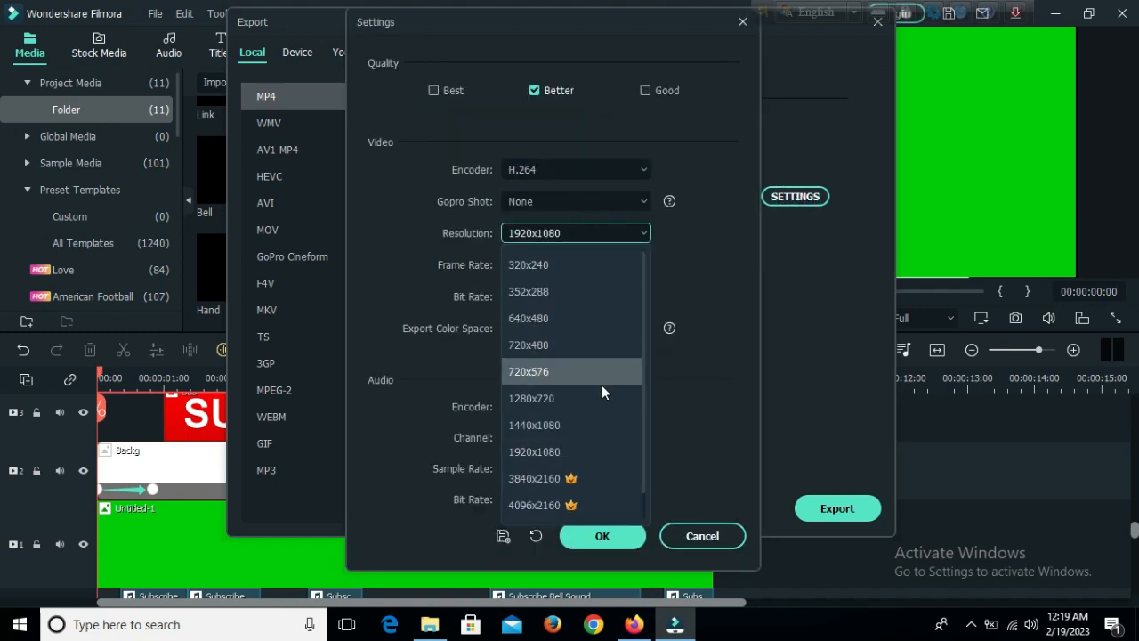
pyautogui.click(533, 398)
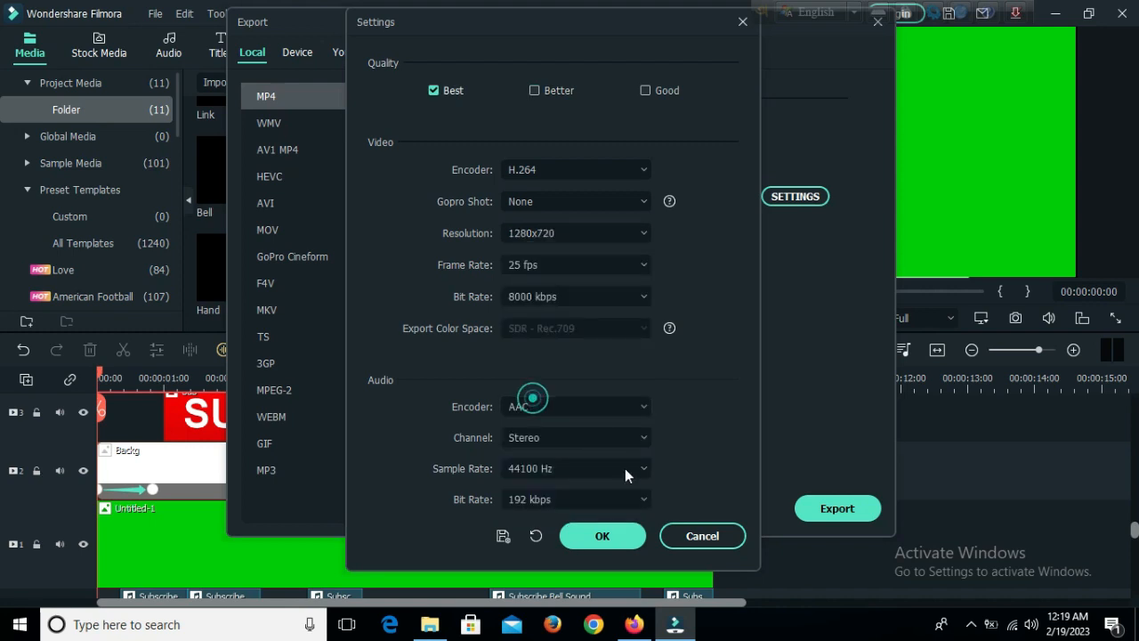
pyautogui.click(603, 536)
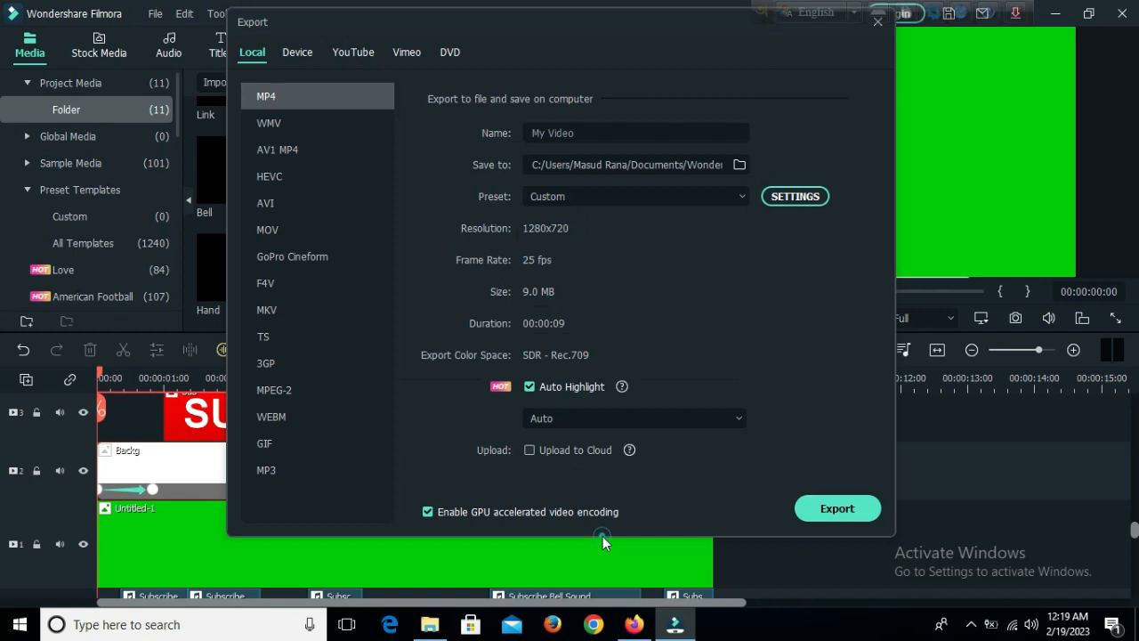
# Export the animation as My Video and close the output folder
pyautogui.click(837, 511)
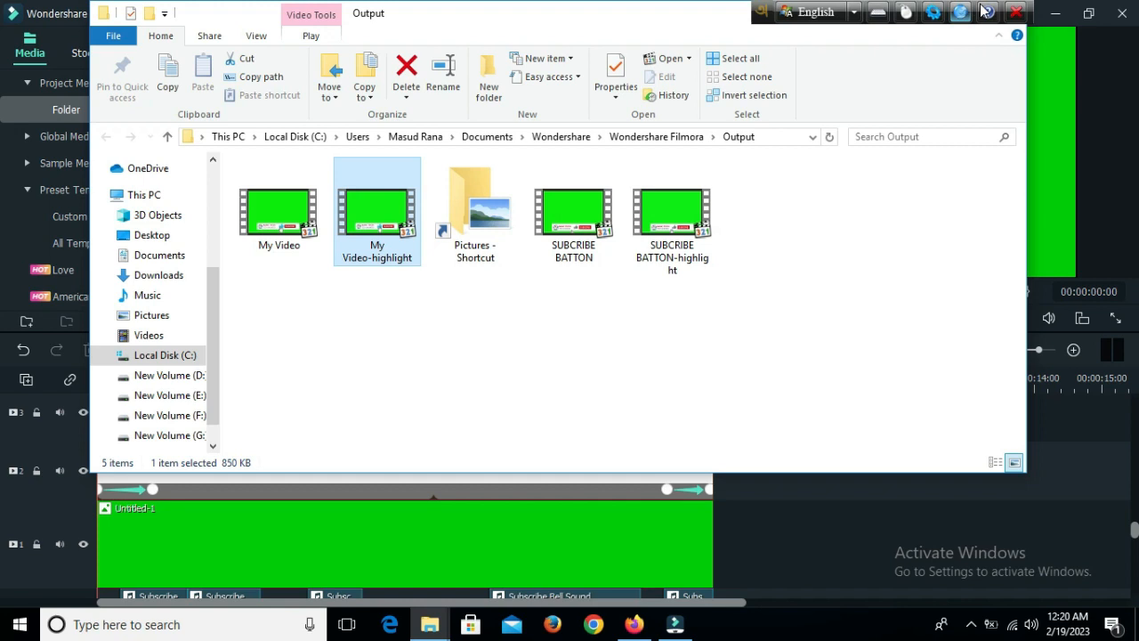
pyautogui.moveTo(694, 15); pyautogui.dragTo(525, 141)
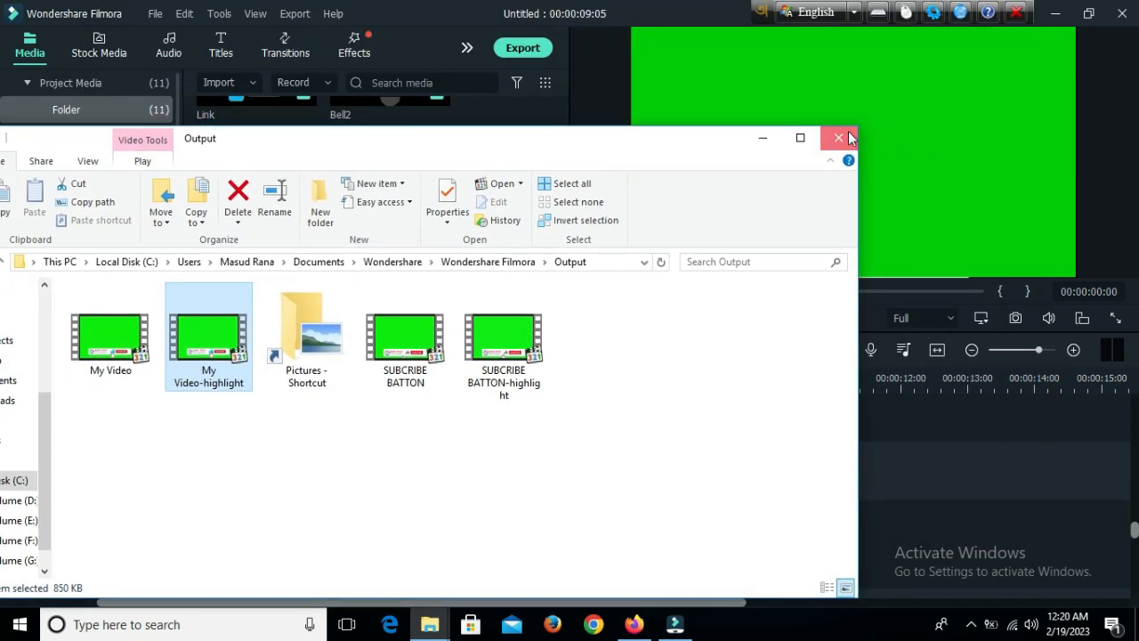
pyautogui.click(848, 137)
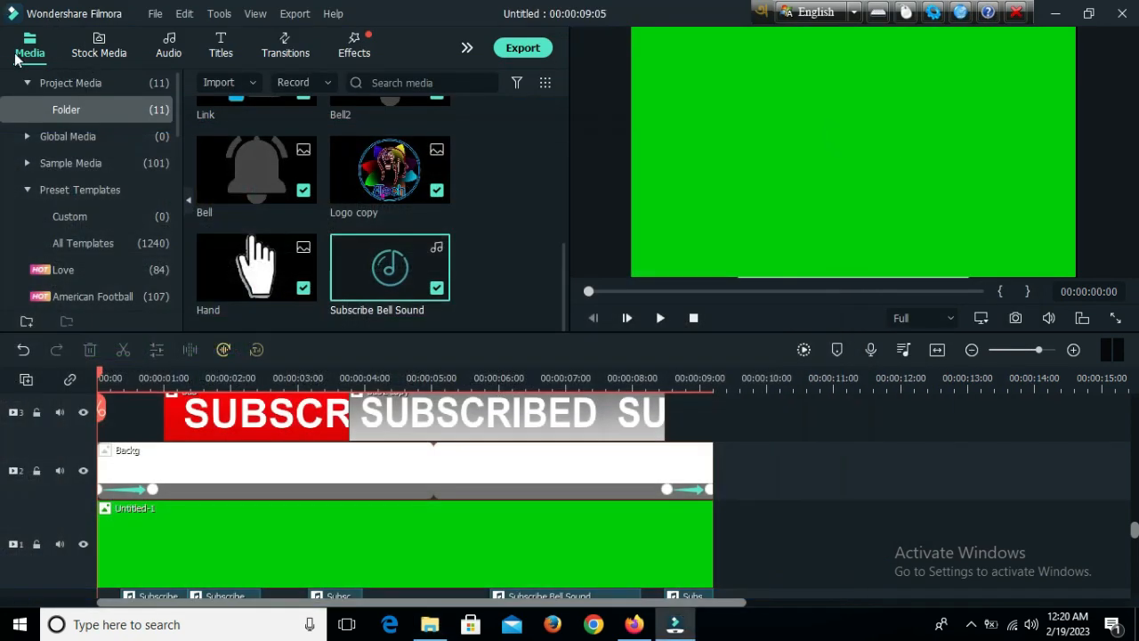
# Start a new project, saving the open project's changes to the Desktop as VE Project 2
pyautogui.click(156, 14)
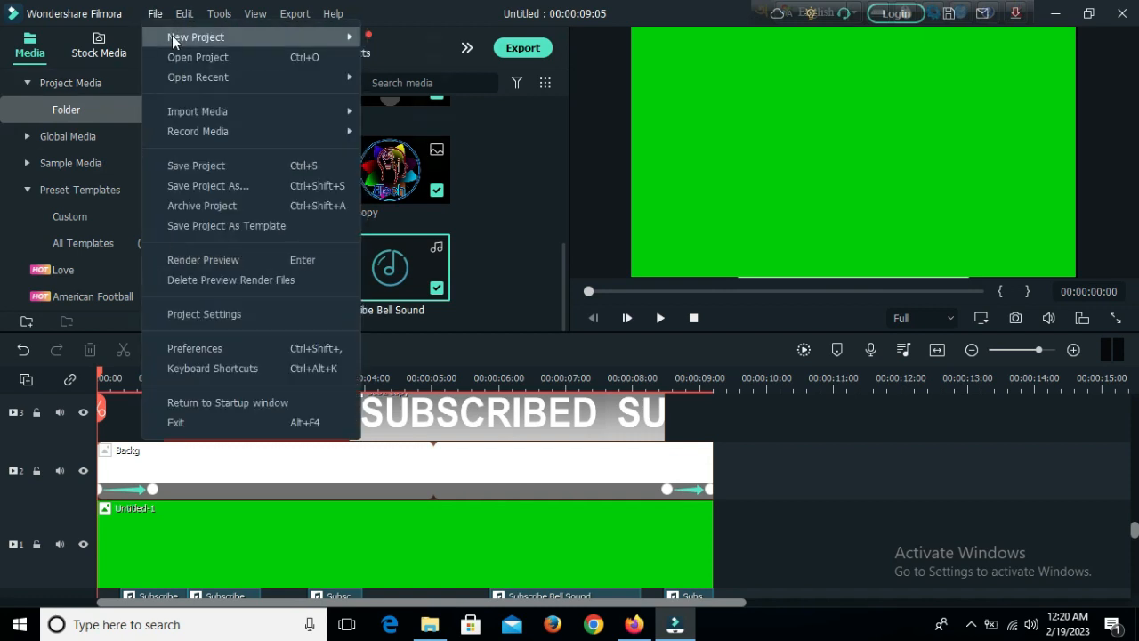
pyautogui.moveTo(174, 39)
pyautogui.click(420, 39)
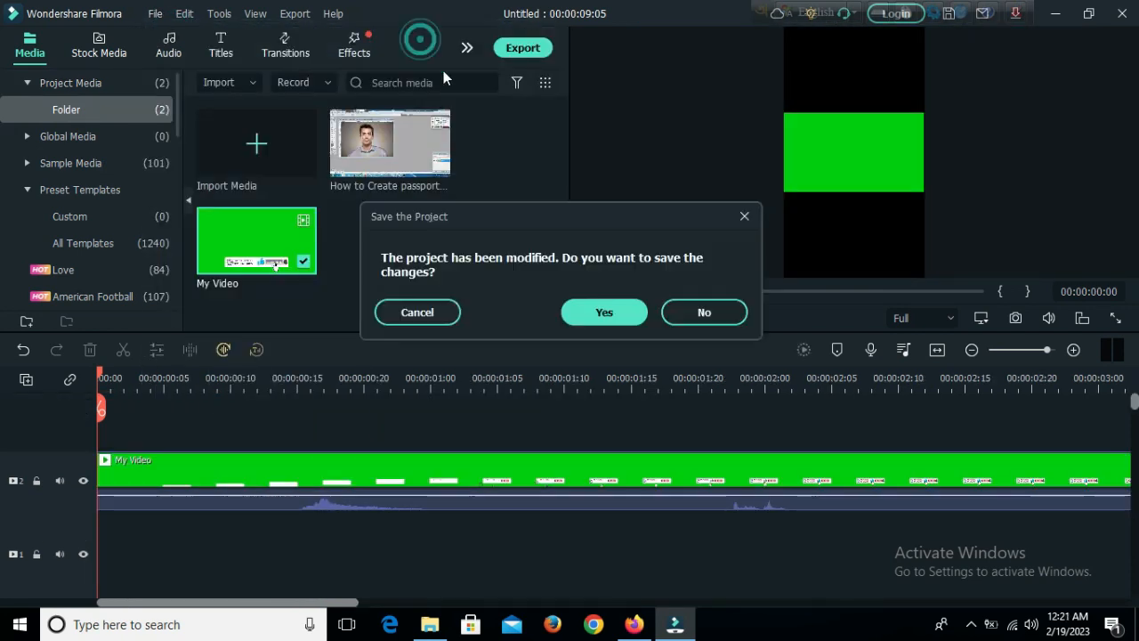
pyautogui.click(605, 311)
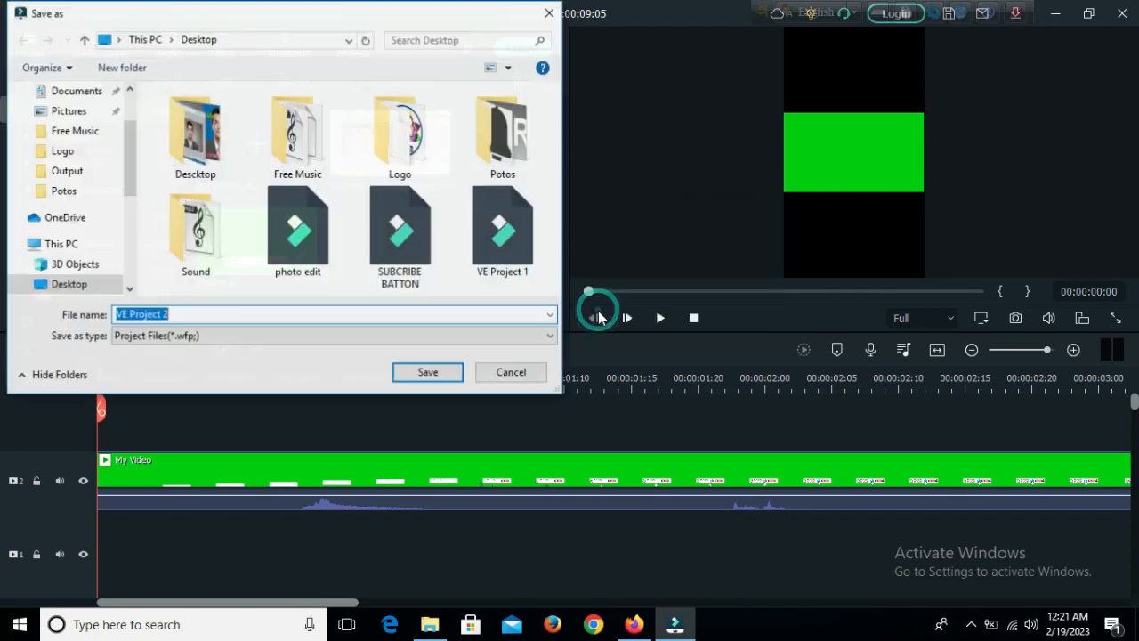
pyautogui.click(427, 377)
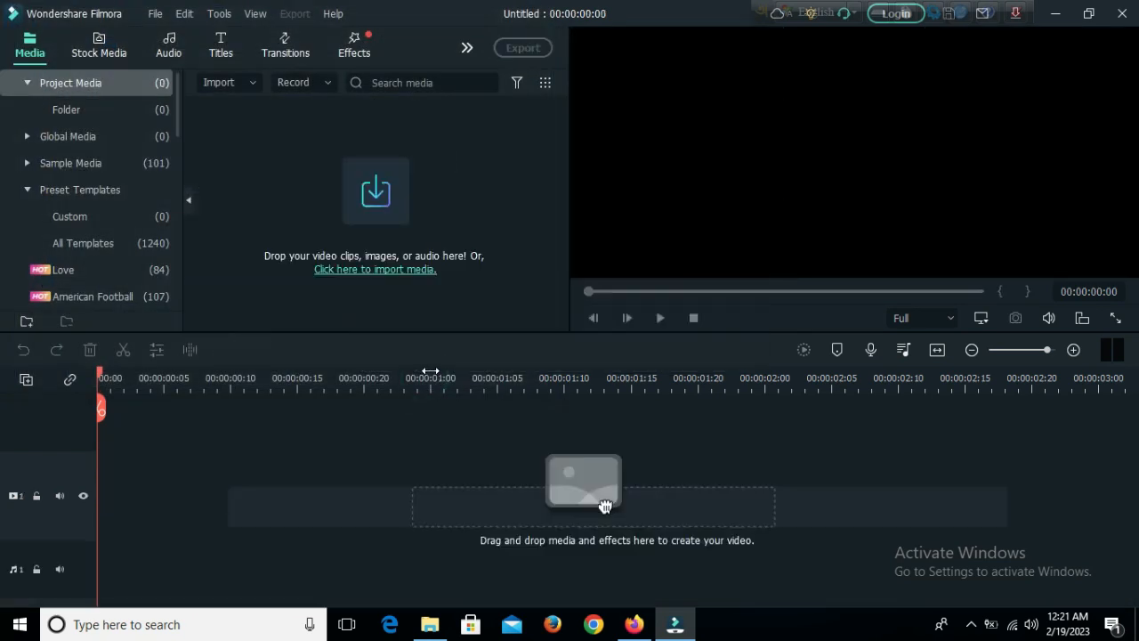
# Import My Video from the Output folder, place it on the timeline's second video track, and keep the 1920 x 1080 25fps project settings
pyautogui.click(452, 202)
pyautogui.doubleClick(201, 137)
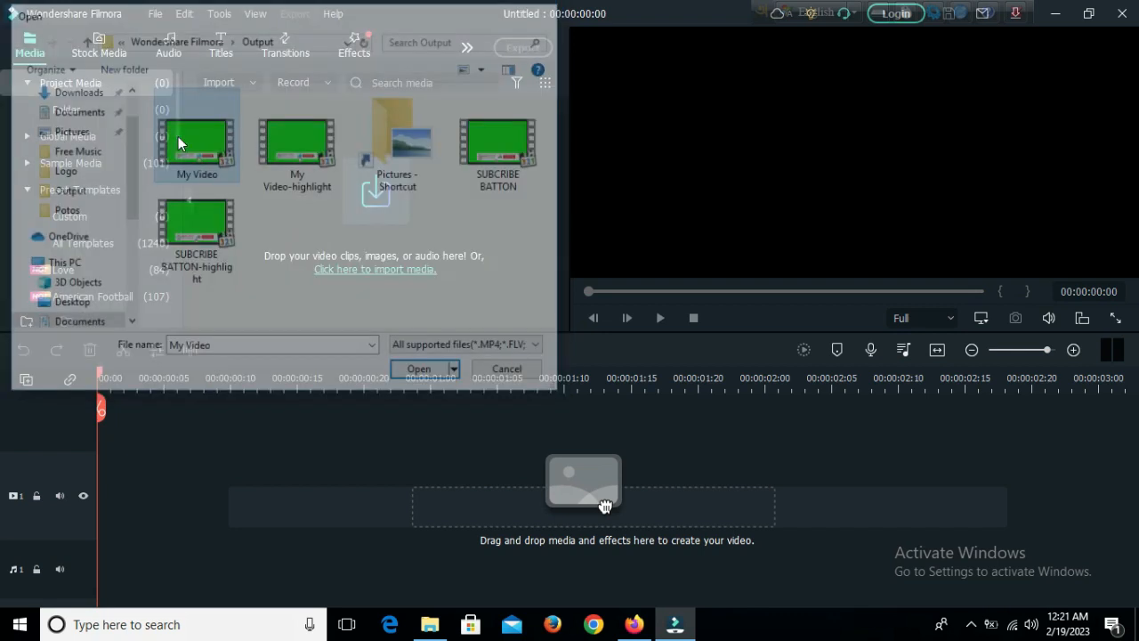
pyautogui.moveTo(604, 506); pyautogui.dragTo(357, 424)
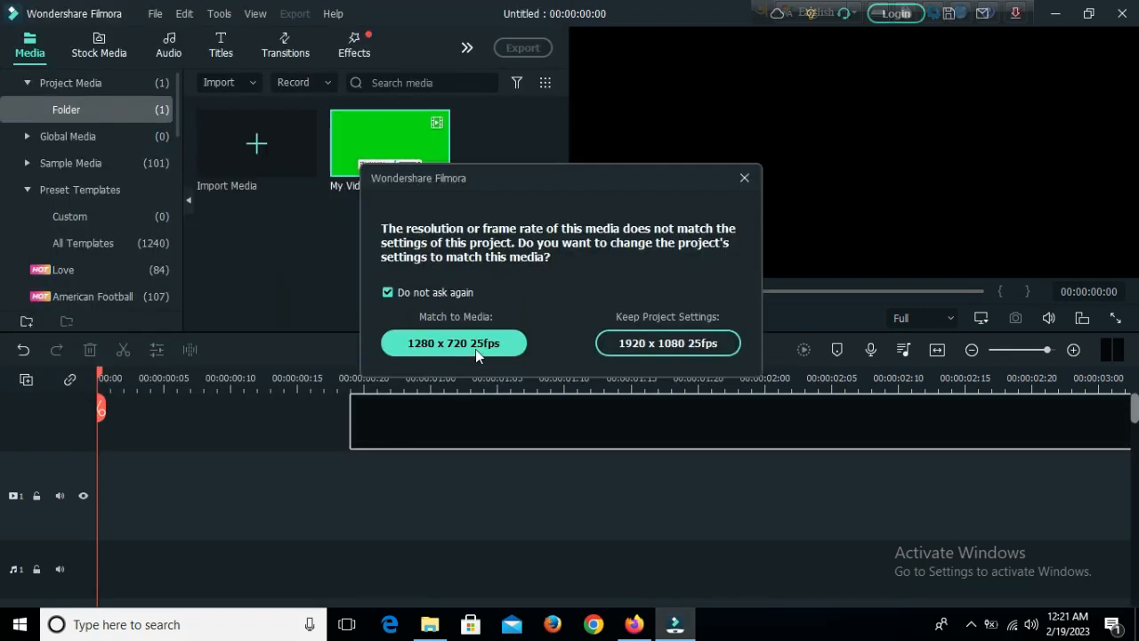
pyautogui.click(651, 346)
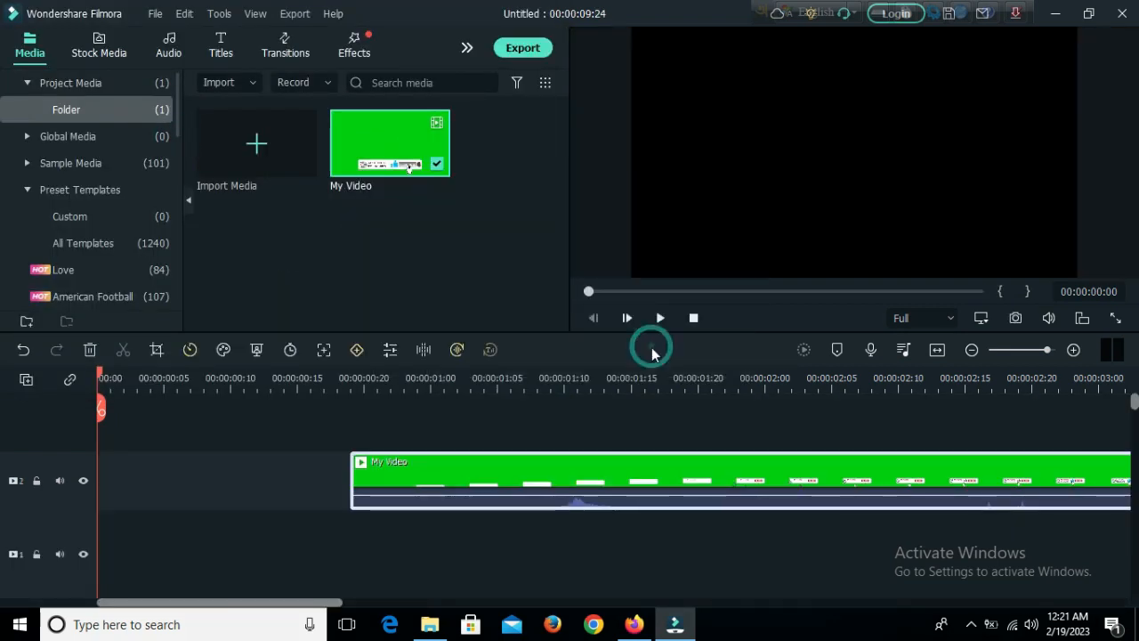
pyautogui.click(591, 378)
# Import the How to Create passport Size Photo MP4 from the folder on the Desktop and place it on the first video track, beneath My Video
pyautogui.doubleClick(475, 259)
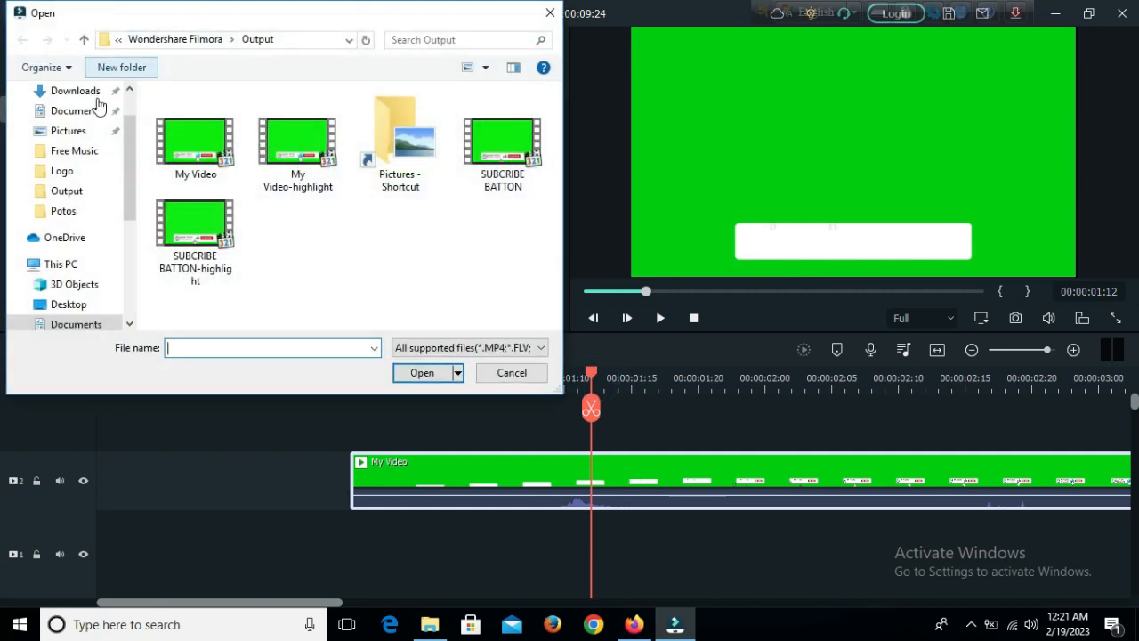
pyautogui.scroll(1, 126, 187)
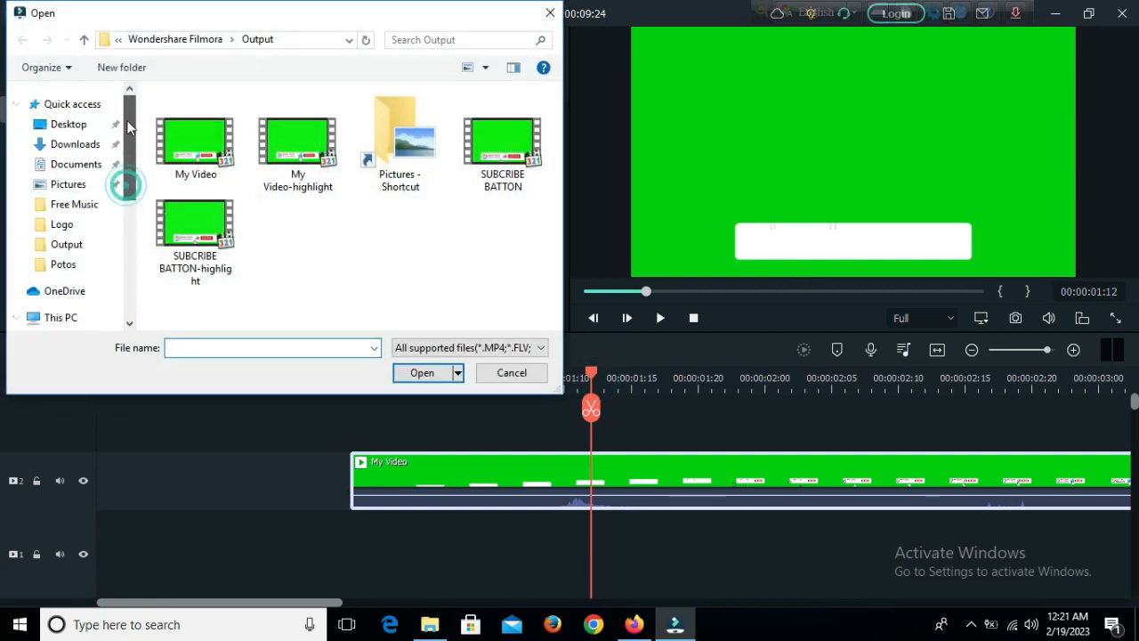
pyautogui.click(68, 124)
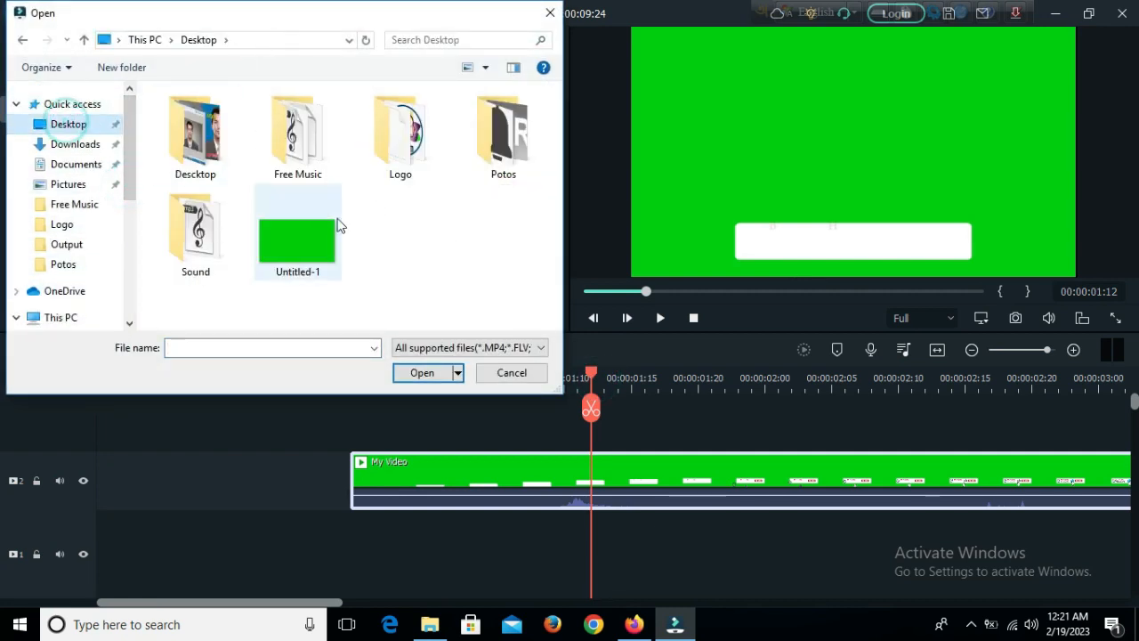
pyautogui.doubleClick(195, 147)
pyautogui.click(216, 273)
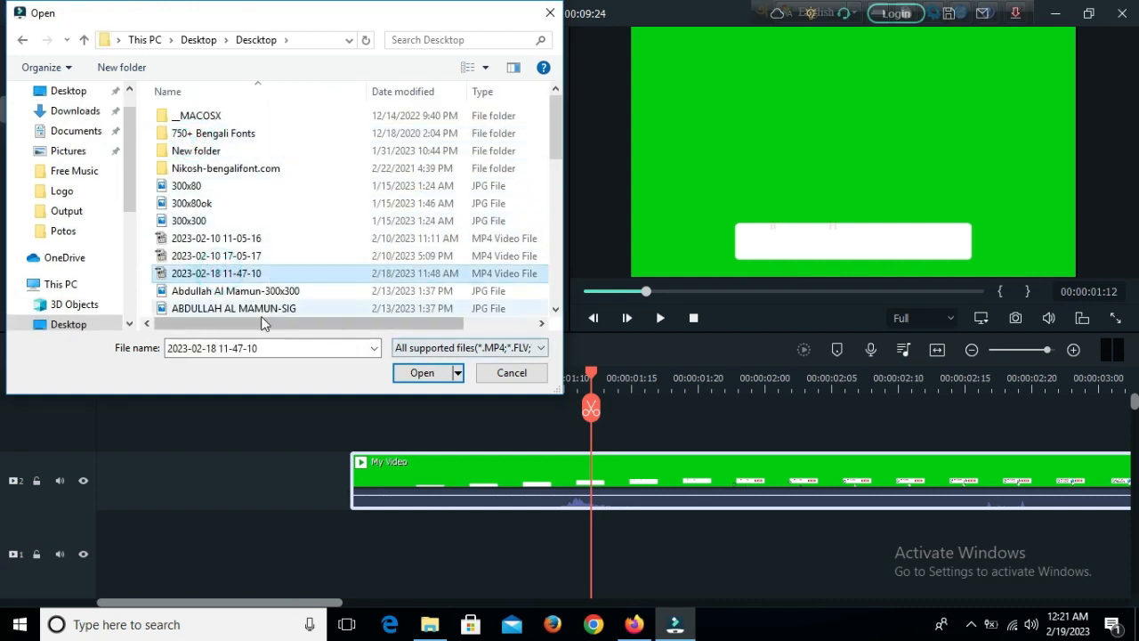
pyautogui.scroll(-2, 249, 267)
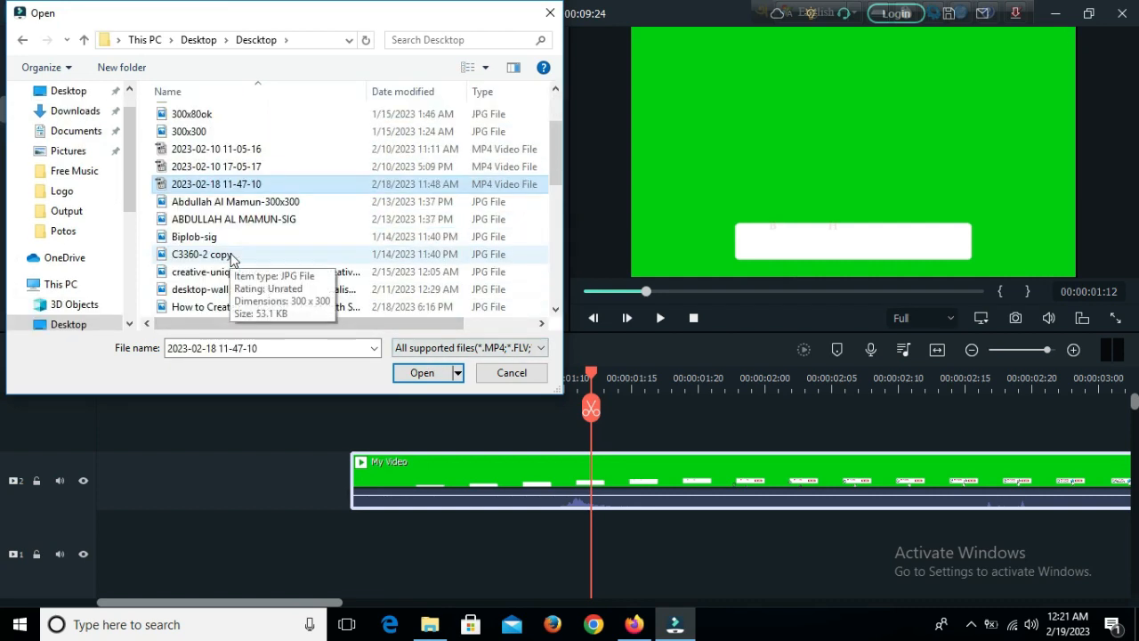
pyautogui.click(275, 237)
pyautogui.scroll(-2, 277, 233)
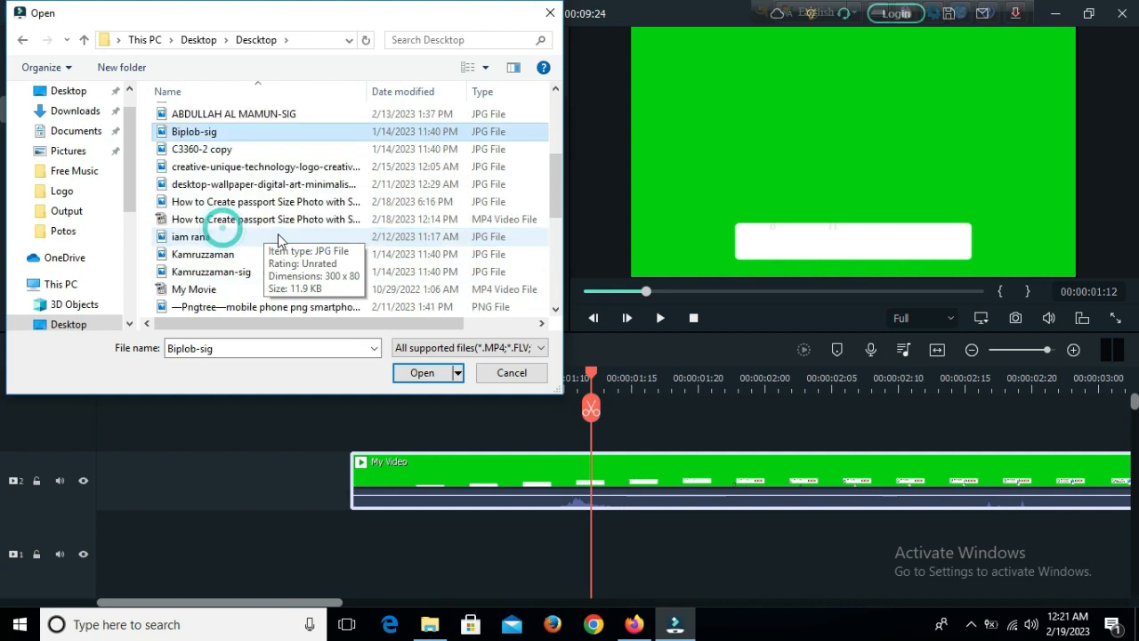
pyautogui.click(193, 290)
pyautogui.click(210, 217)
pyautogui.click(422, 369)
pyautogui.moveTo(246, 248); pyautogui.dragTo(182, 530)
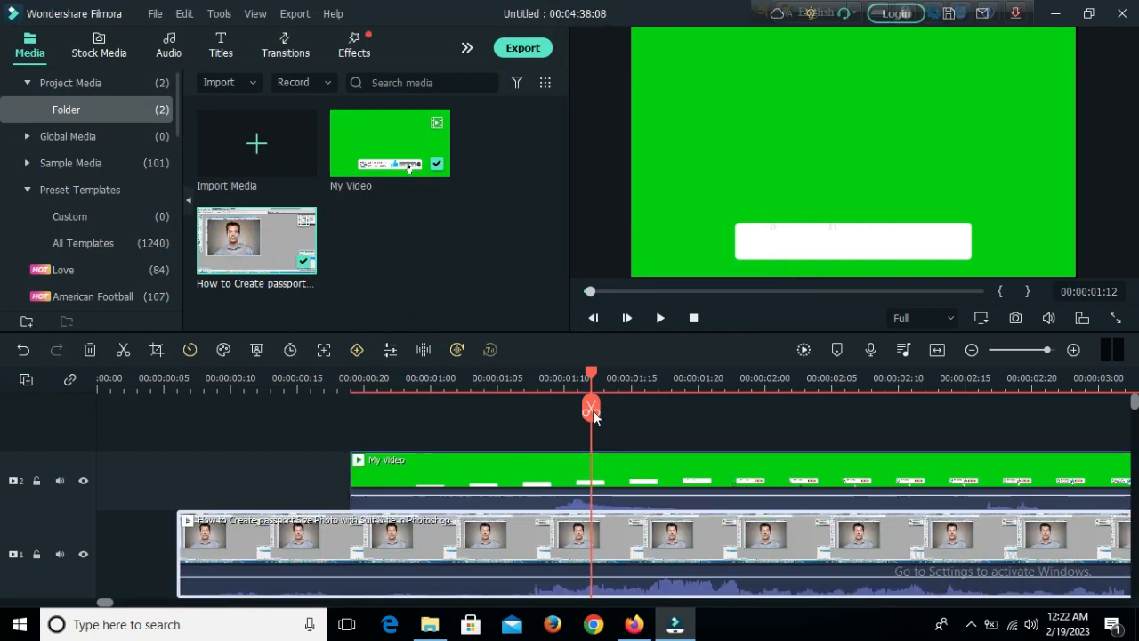
# Enable Chroma Key on the My Video clip, sampling its green background as the key colour, and apply the settings
pyautogui.moveTo(588, 375); pyautogui.dragTo(374, 409)
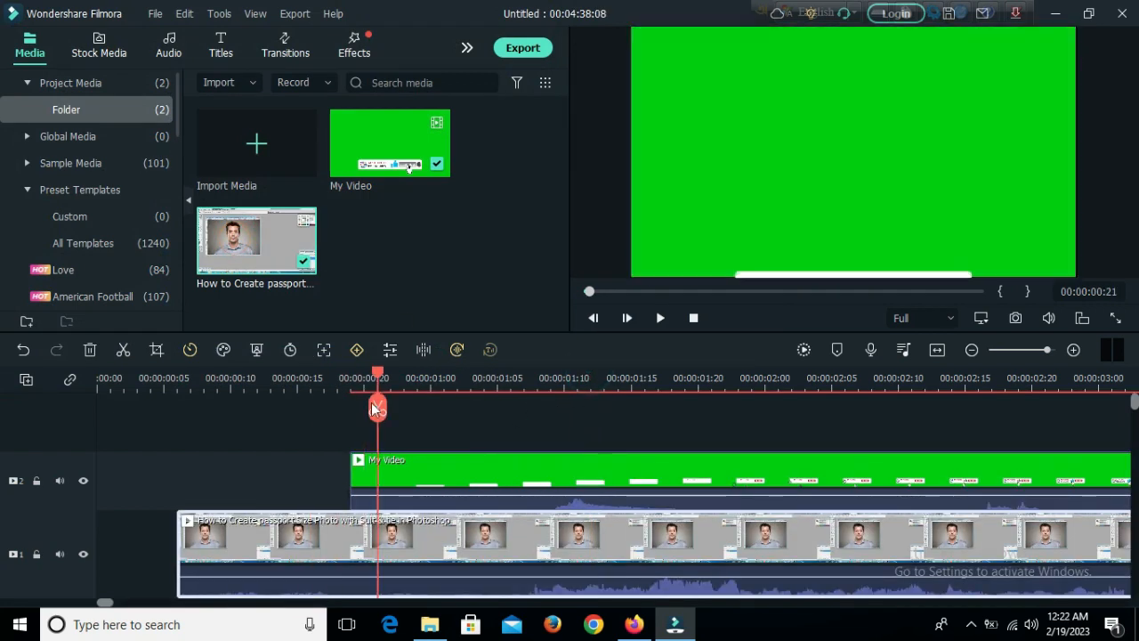
pyautogui.click(472, 479)
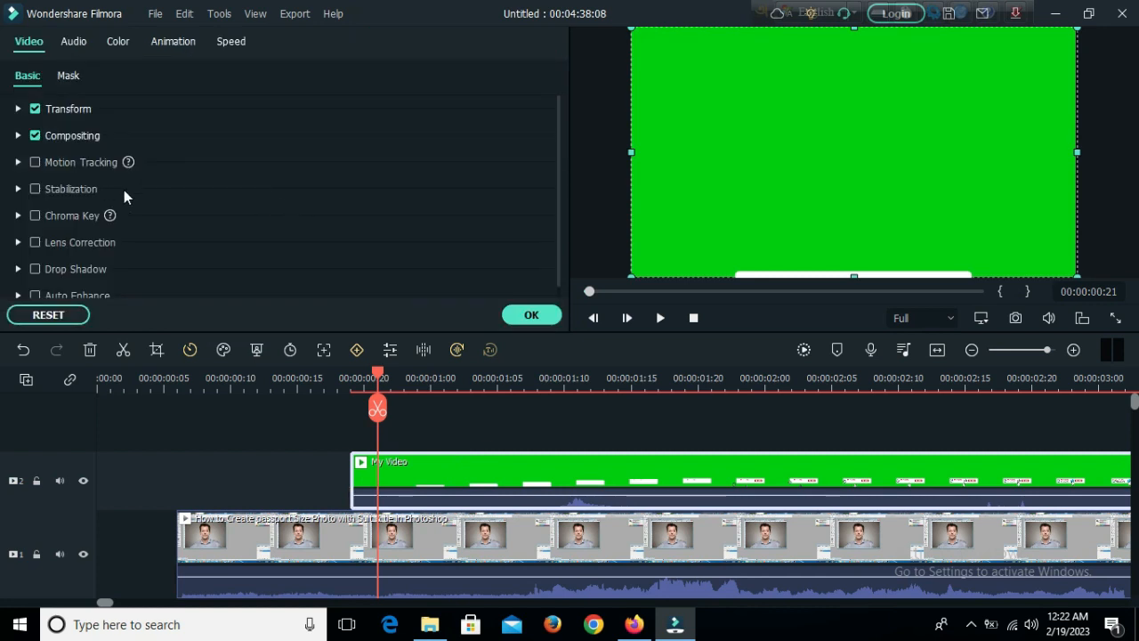
pyautogui.click(36, 216)
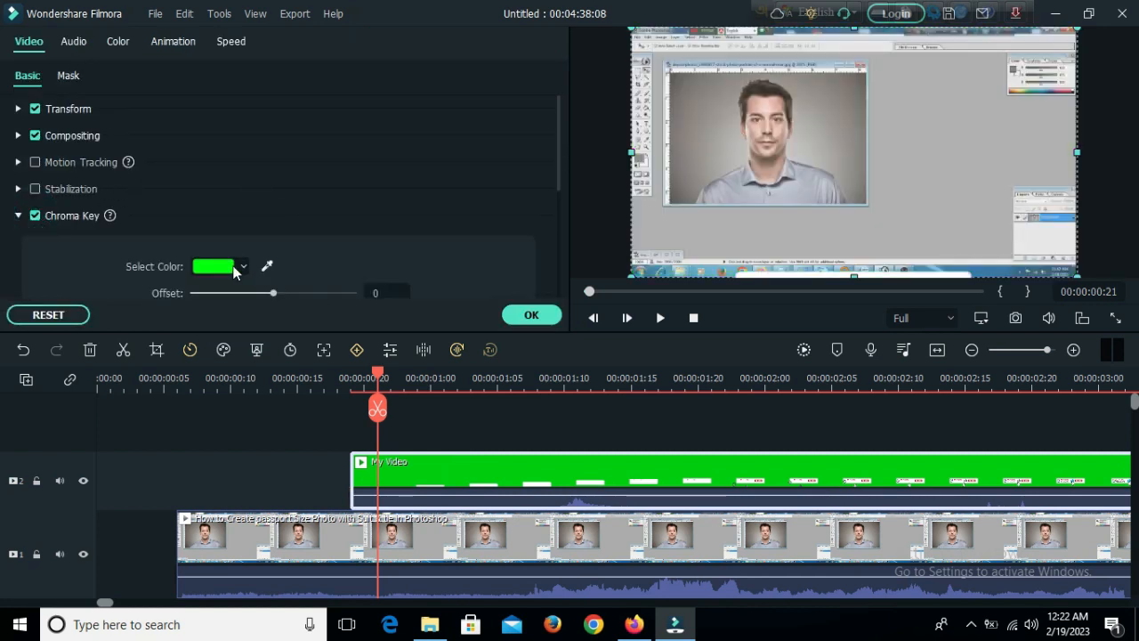
pyautogui.click(266, 267)
pyautogui.click(768, 216)
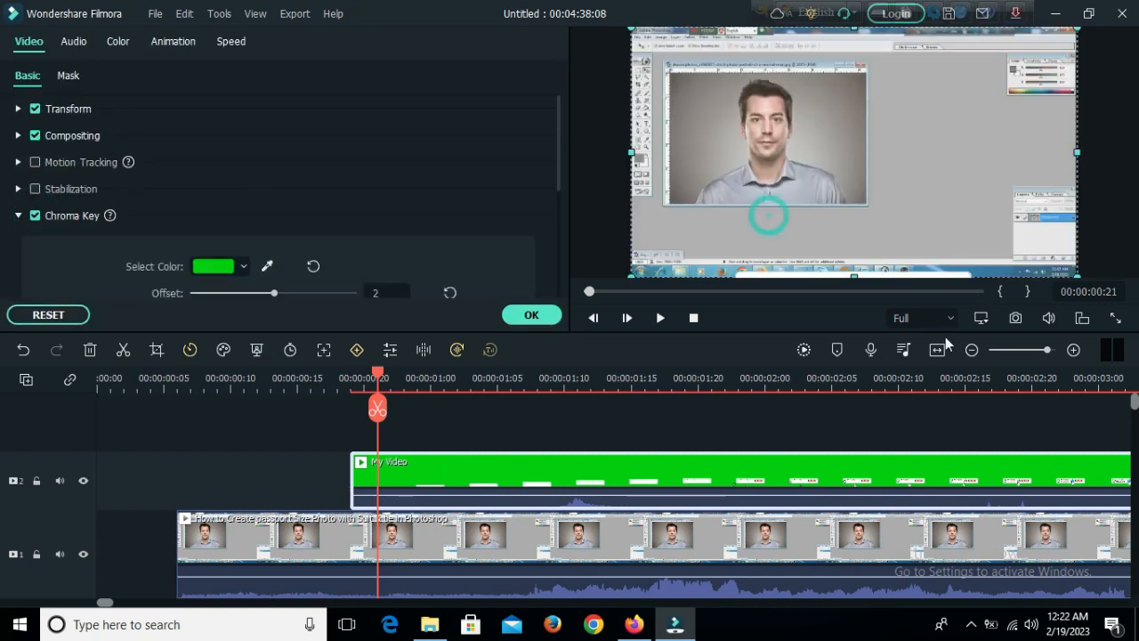
pyautogui.moveTo(383, 378); pyautogui.dragTo(279, 417)
pyautogui.click(527, 316)
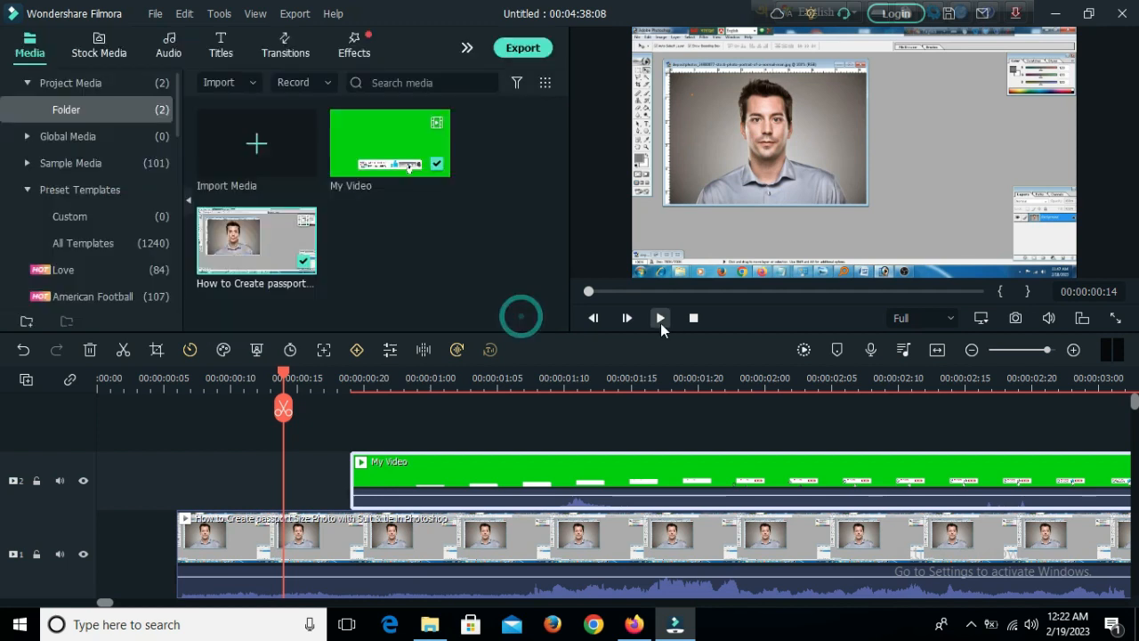
# Preview the subscribe animation over the passport photo video and mute the first video track
pyautogui.click(660, 318)
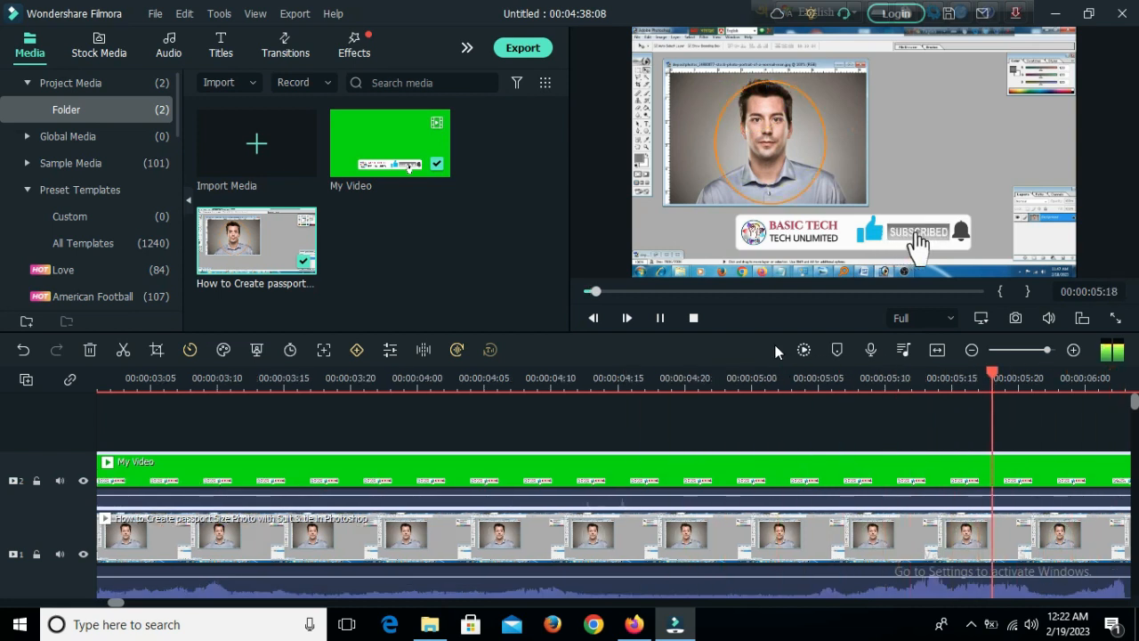
pyautogui.click(660, 318)
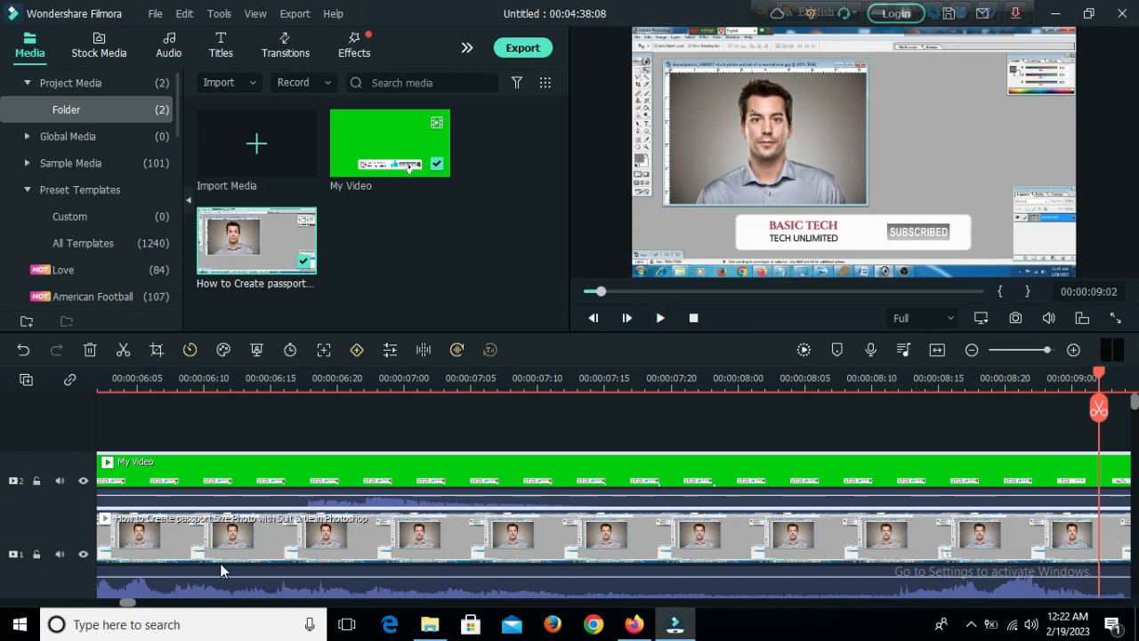
pyautogui.click(58, 554)
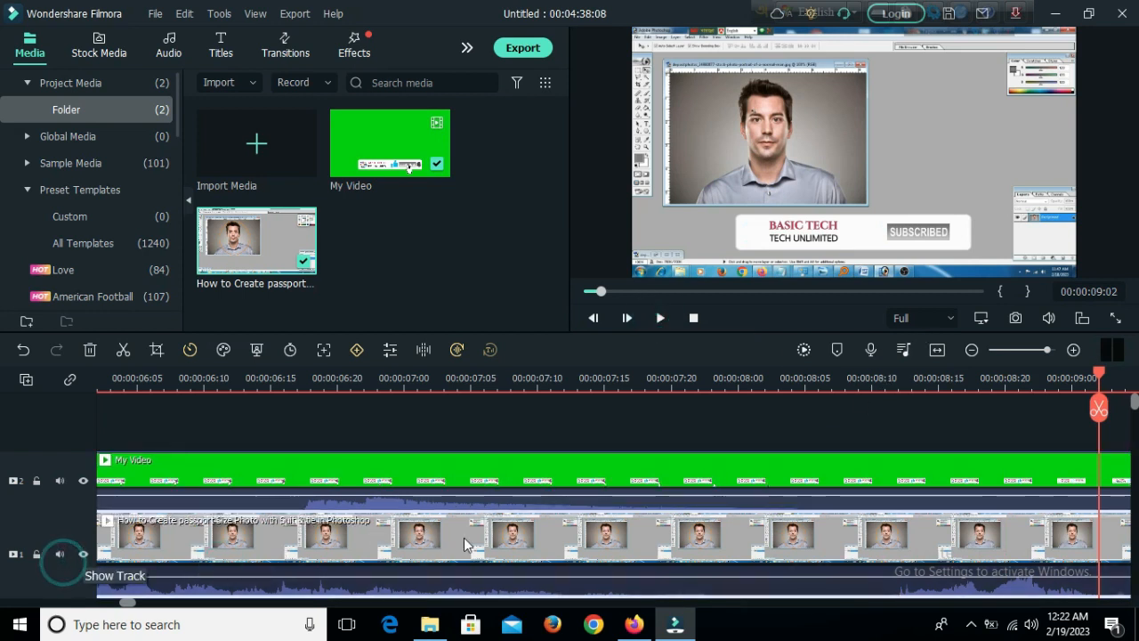
pyautogui.click(60, 553)
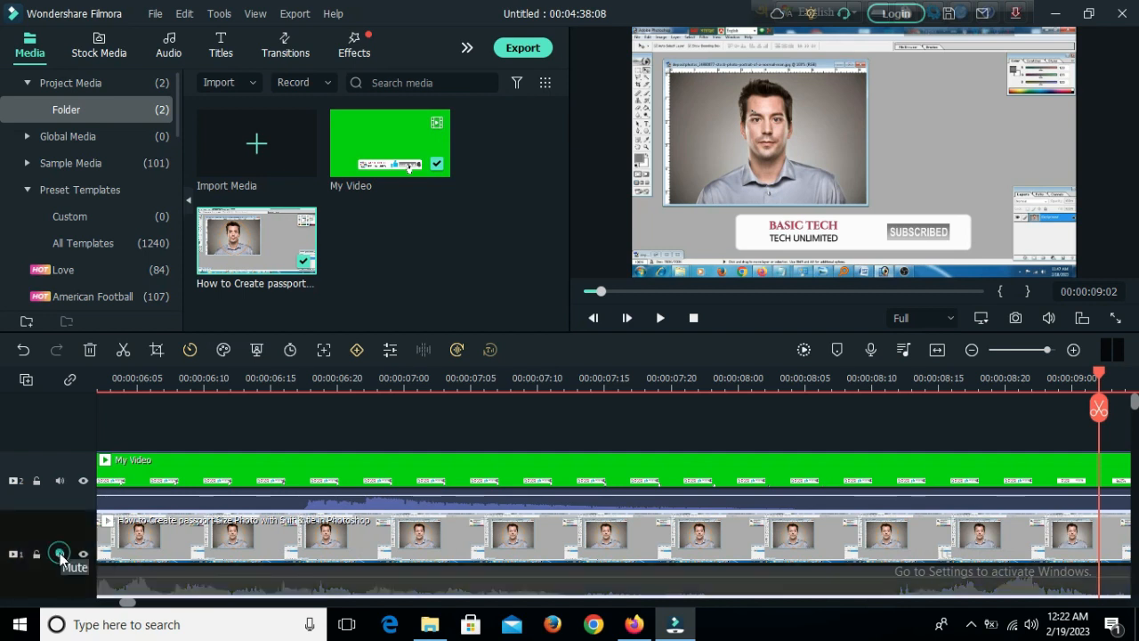
# Replay the overlay from an earlier point past the end of My Video, and return the playhead to 00:00:09:08
pyautogui.click(177, 378)
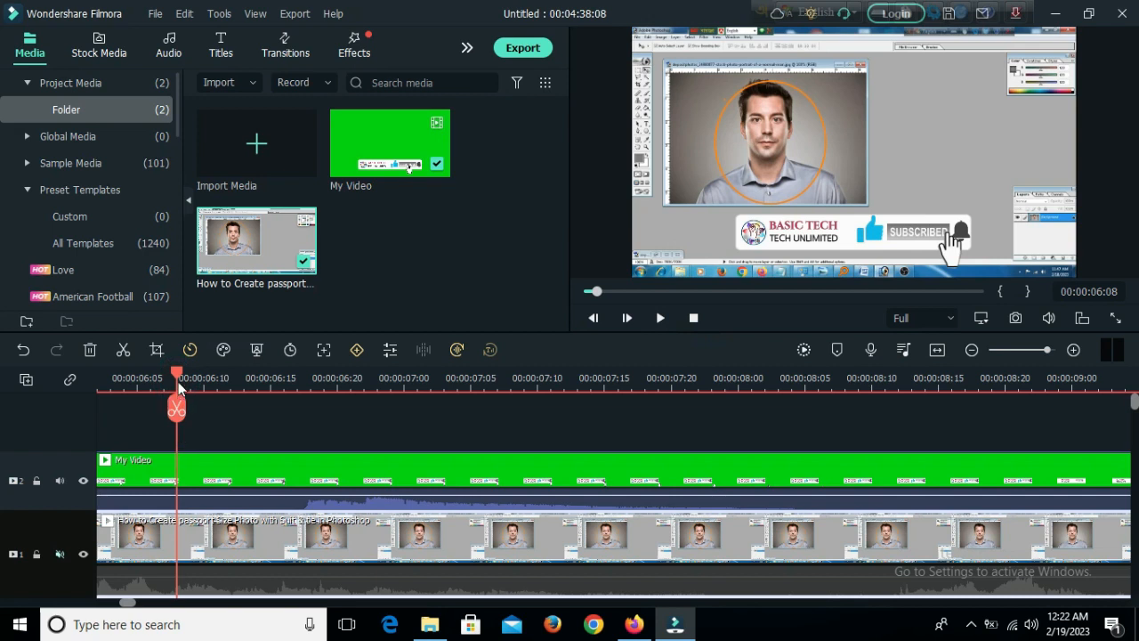
pyautogui.moveTo(174, 372); pyautogui.dragTo(32, 452)
pyautogui.click(659, 318)
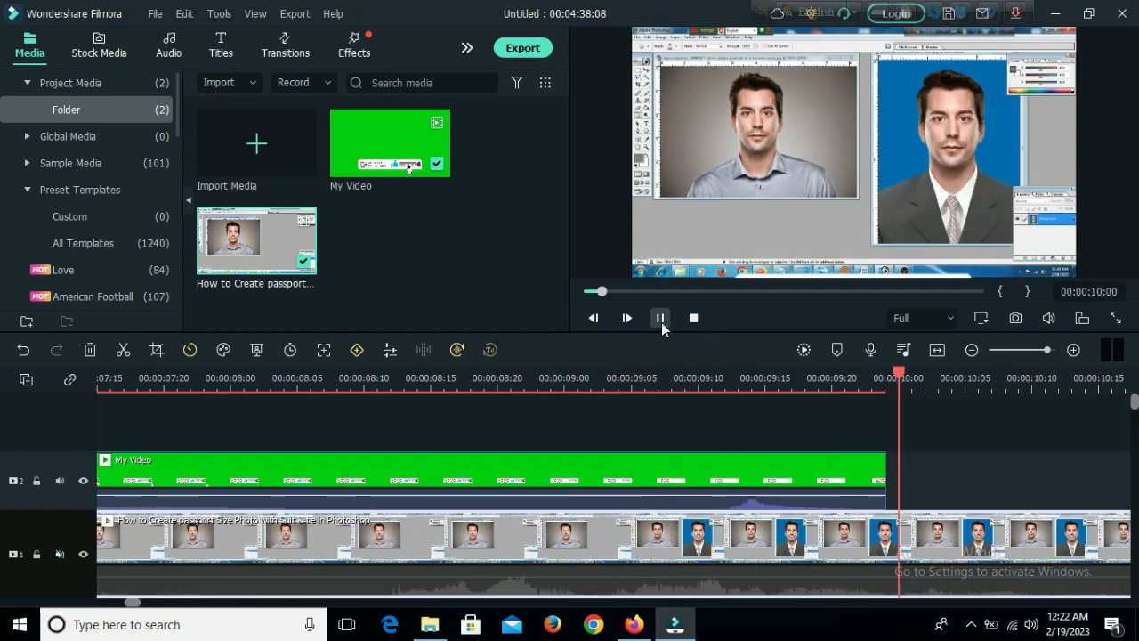
pyautogui.click(661, 319)
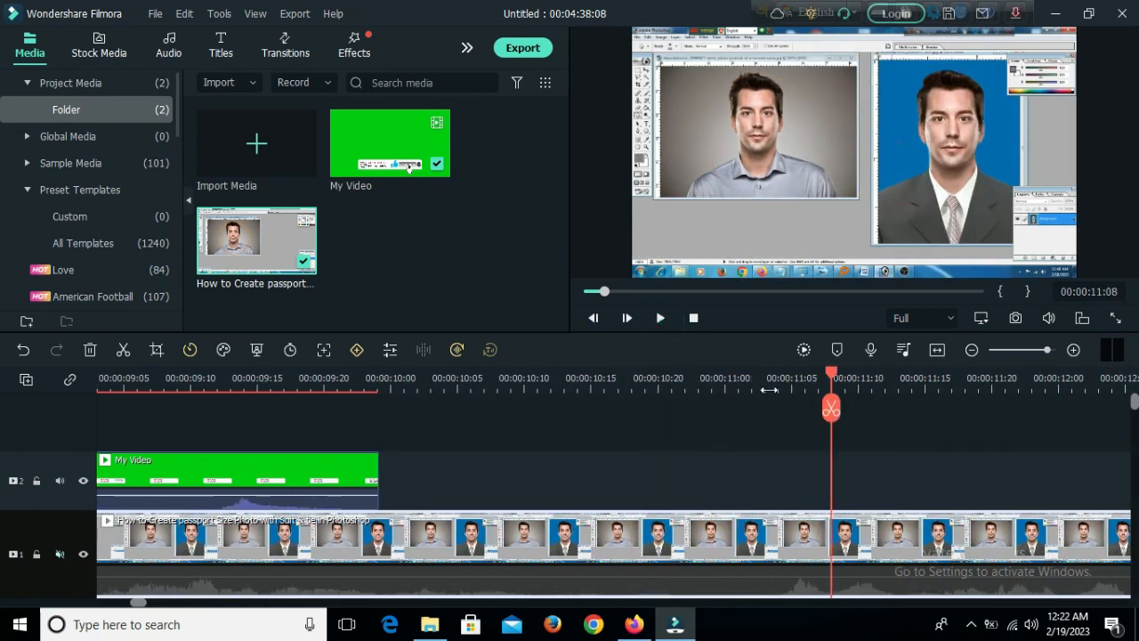
pyautogui.moveTo(832, 380); pyautogui.dragTo(164, 388)
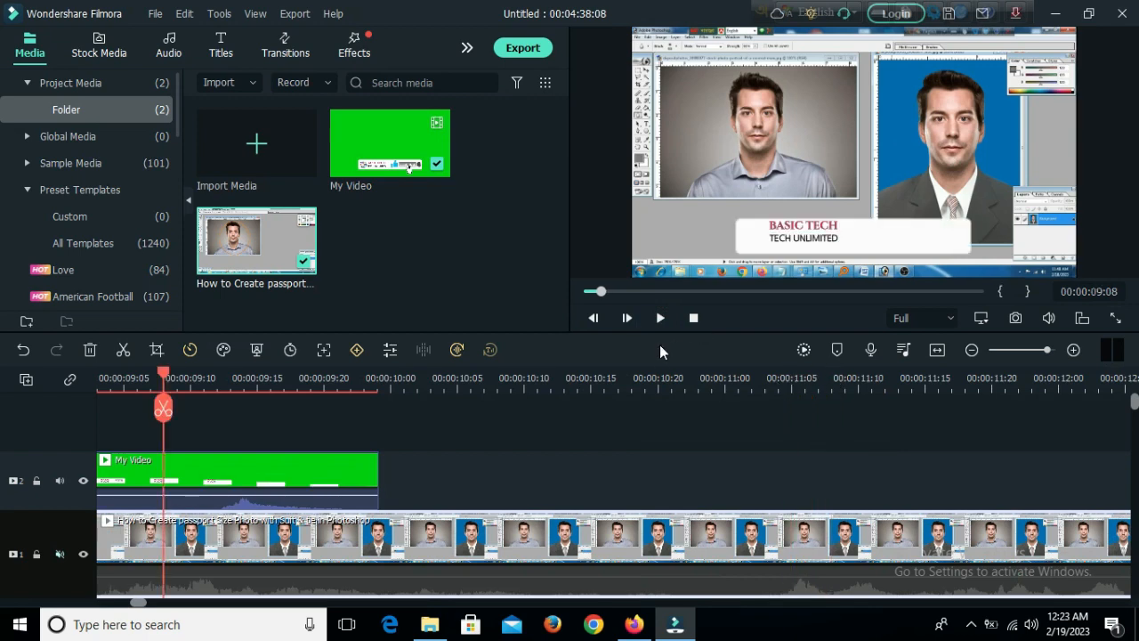